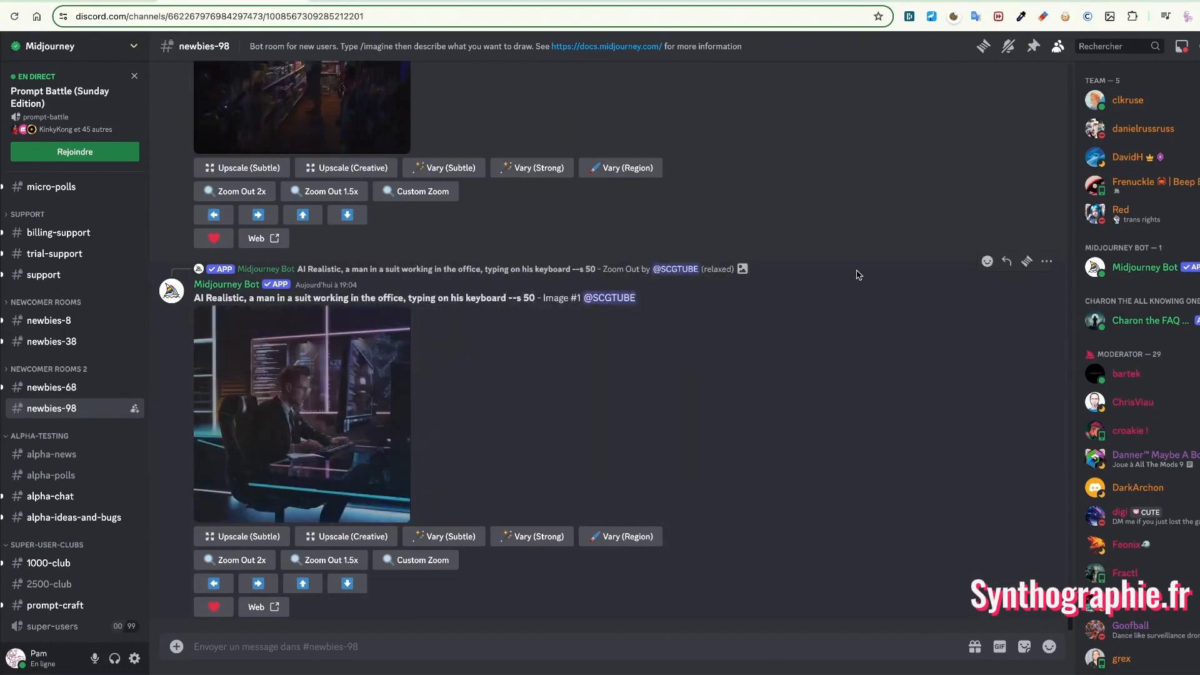
- Look through the recent Midjourney Bot images in the newbies-98 channel
{"action": "scroll", "coordinate": [853, 281], "scroll_direction": "up", "scroll_amount": 3}
{"action": "scroll", "coordinate": [853, 281], "scroll_direction": "up", "scroll_amount": 7}
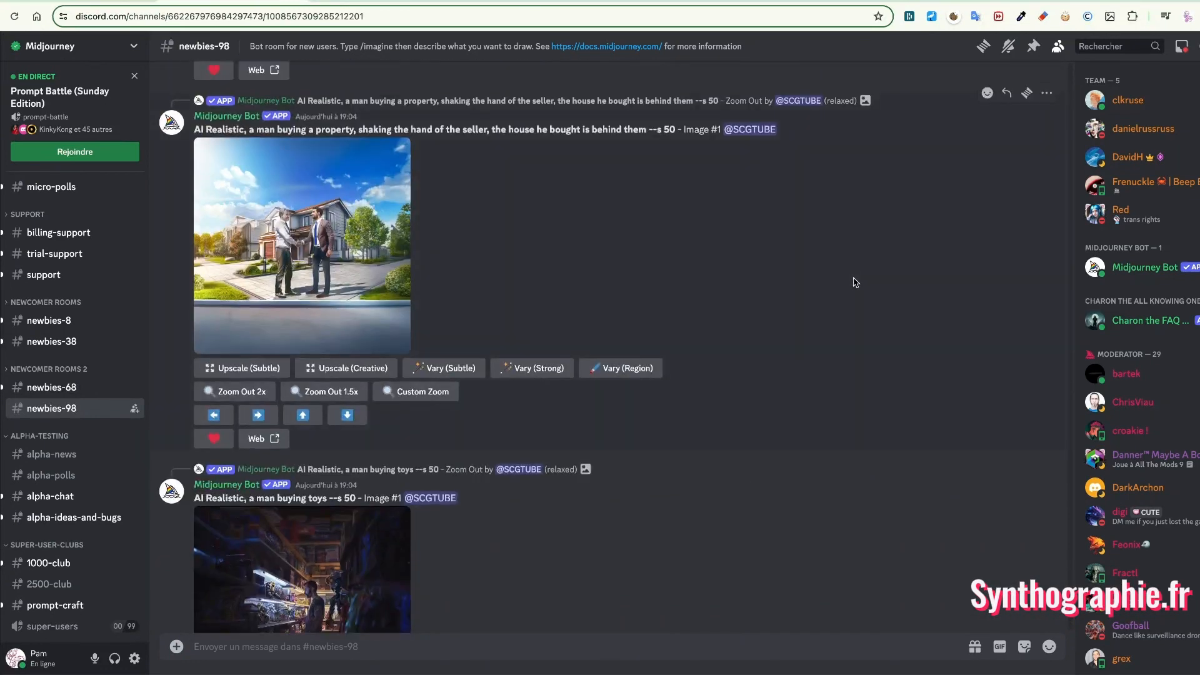
{"action": "scroll", "coordinate": [663, 289], "scroll_direction": "up", "scroll_amount": 7}
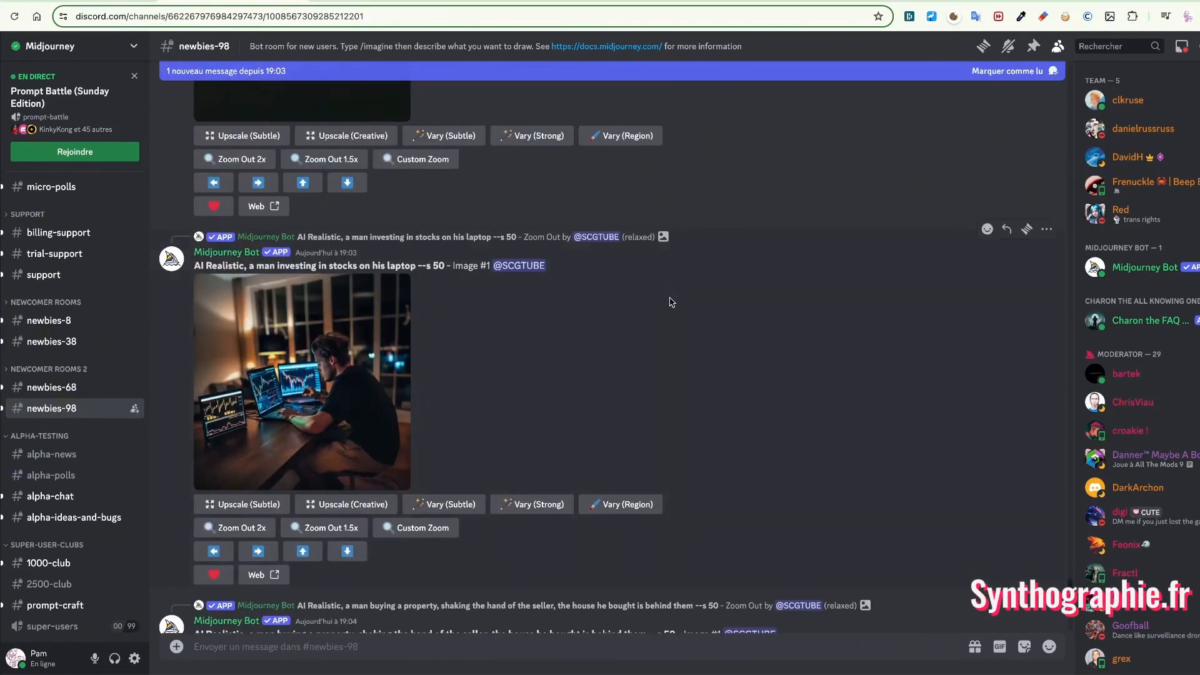
{"action": "scroll", "coordinate": [669, 300], "scroll_direction": "down", "scroll_amount": 13}
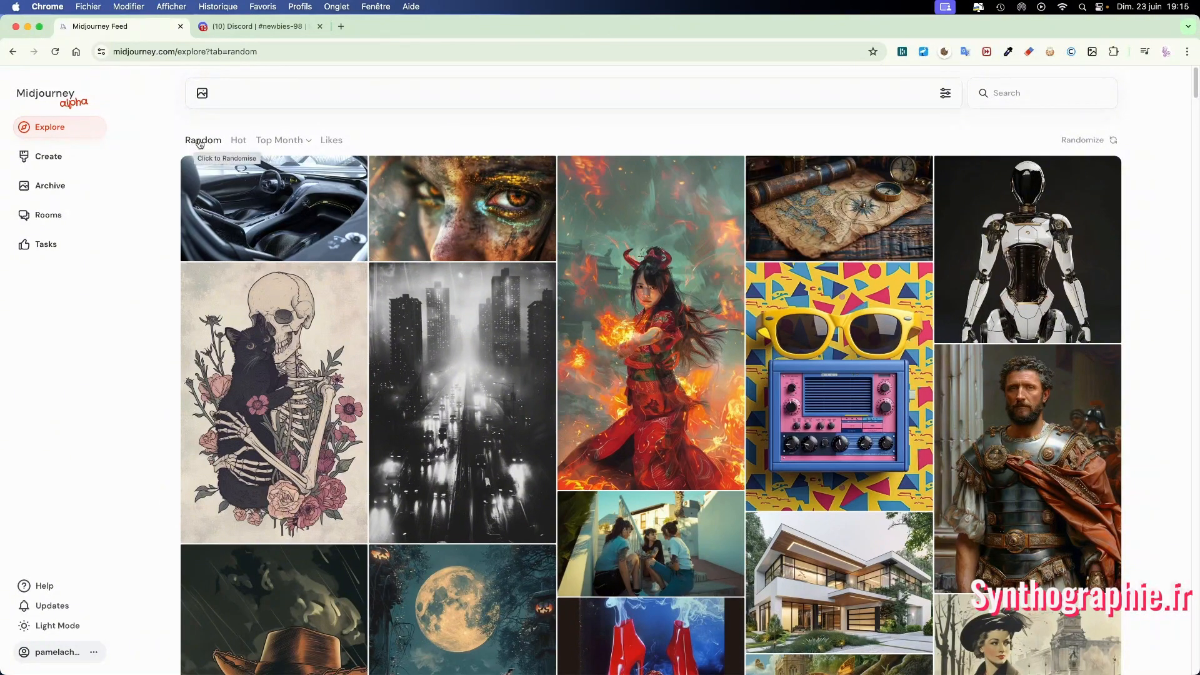
- Reshuffle the Random feed on Midjourney's Explore page and browse the Hot images
{"action": "left_click", "coordinate": [200, 143]}
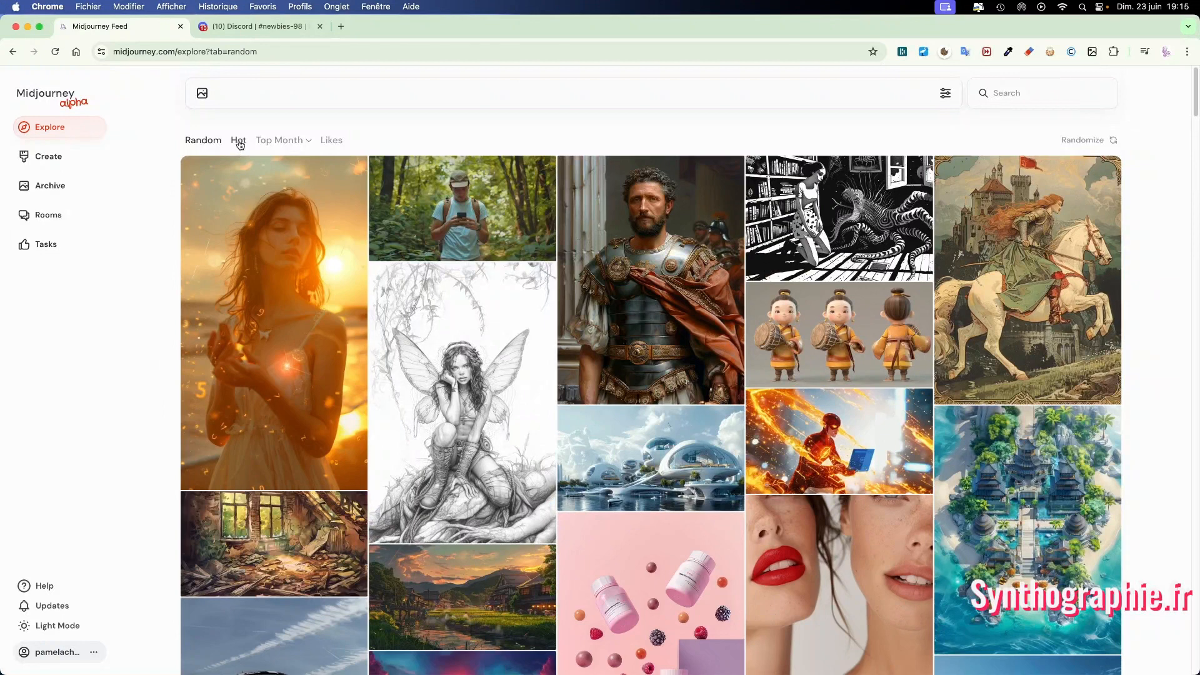
{"action": "left_click", "coordinate": [240, 145]}
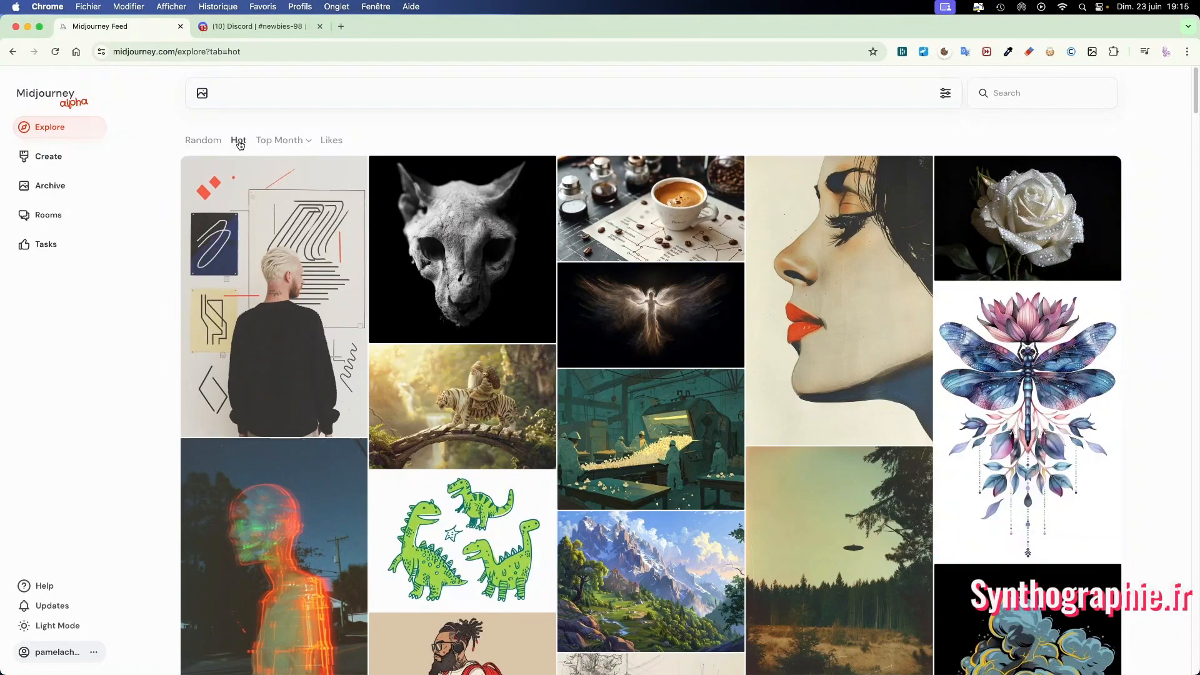
{"action": "mouse_move", "coordinate": [412, 342]}
{"action": "scroll", "coordinate": [462, 406], "scroll_direction": "down", "scroll_amount": 10}
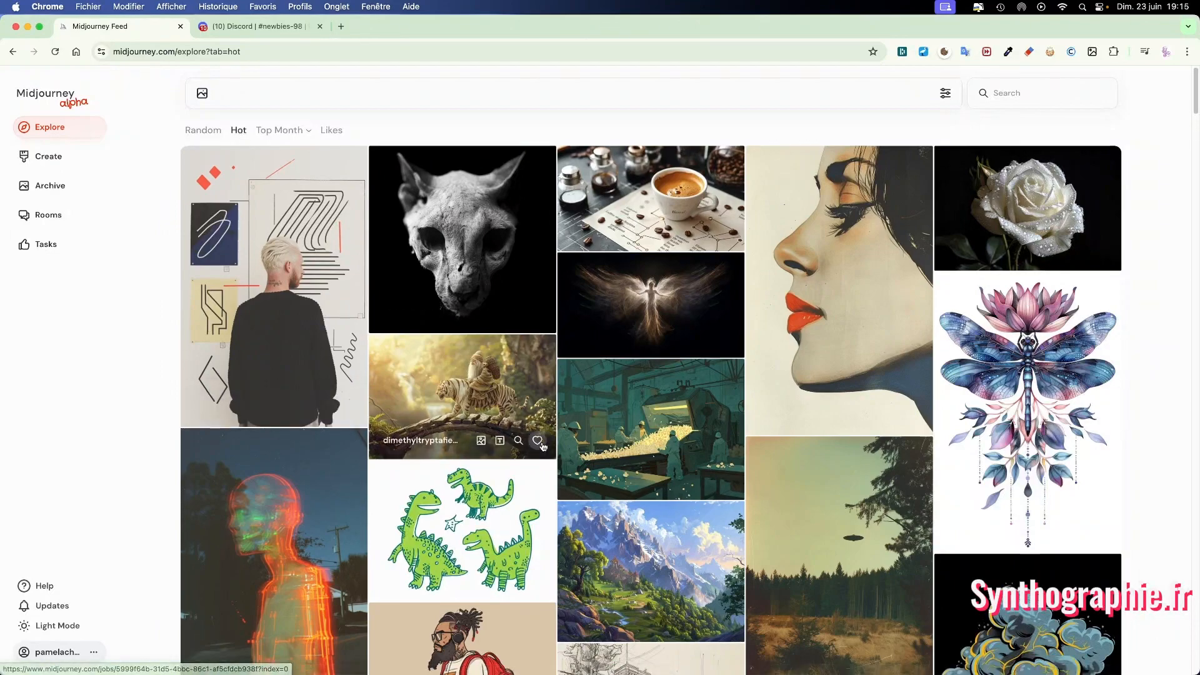
{"action": "scroll", "coordinate": [544, 446], "scroll_direction": "down", "scroll_amount": 6}
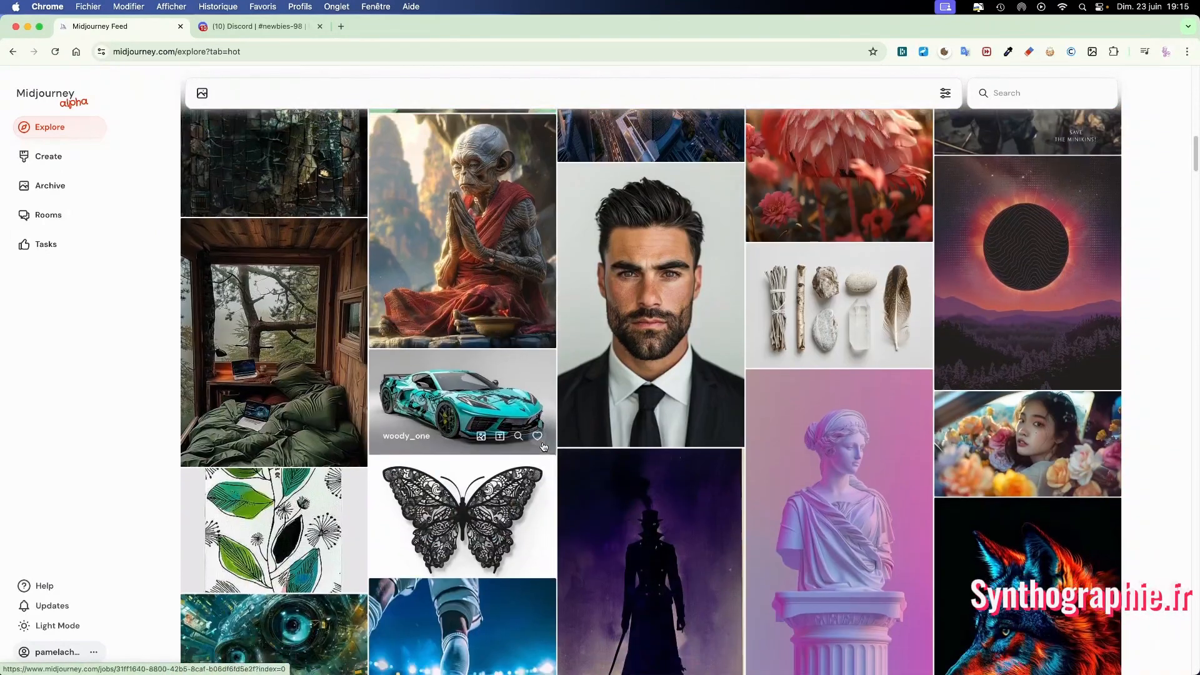
{"action": "scroll", "coordinate": [543, 446], "scroll_direction": "up", "scroll_amount": 15}
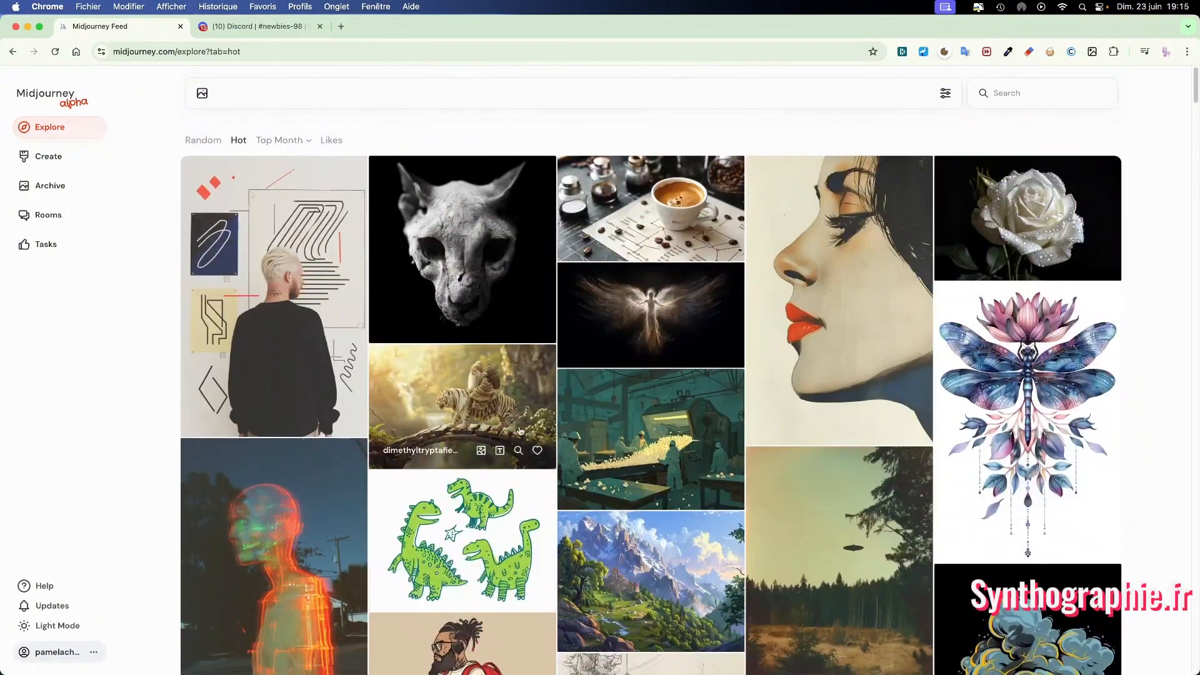
- View the Top Month feed with its period options and the Likes feed, and return to Random
{"action": "left_click", "coordinate": [293, 142]}
{"action": "left_click", "coordinate": [309, 140]}
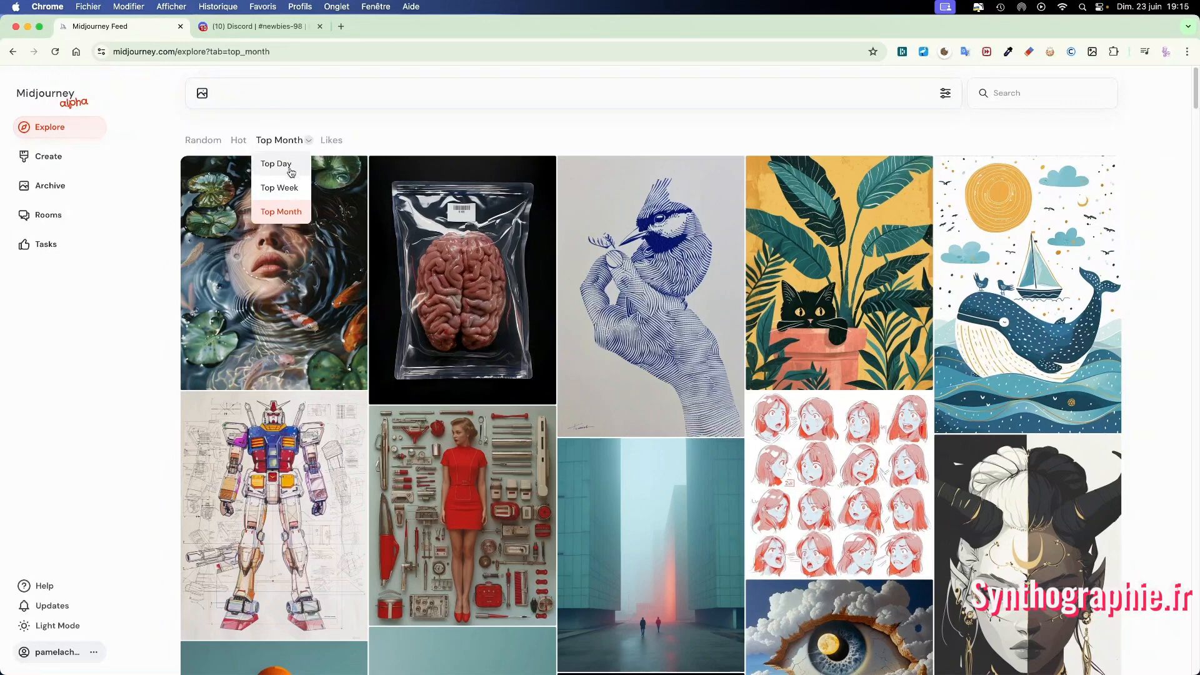
{"action": "left_click", "coordinate": [337, 142]}
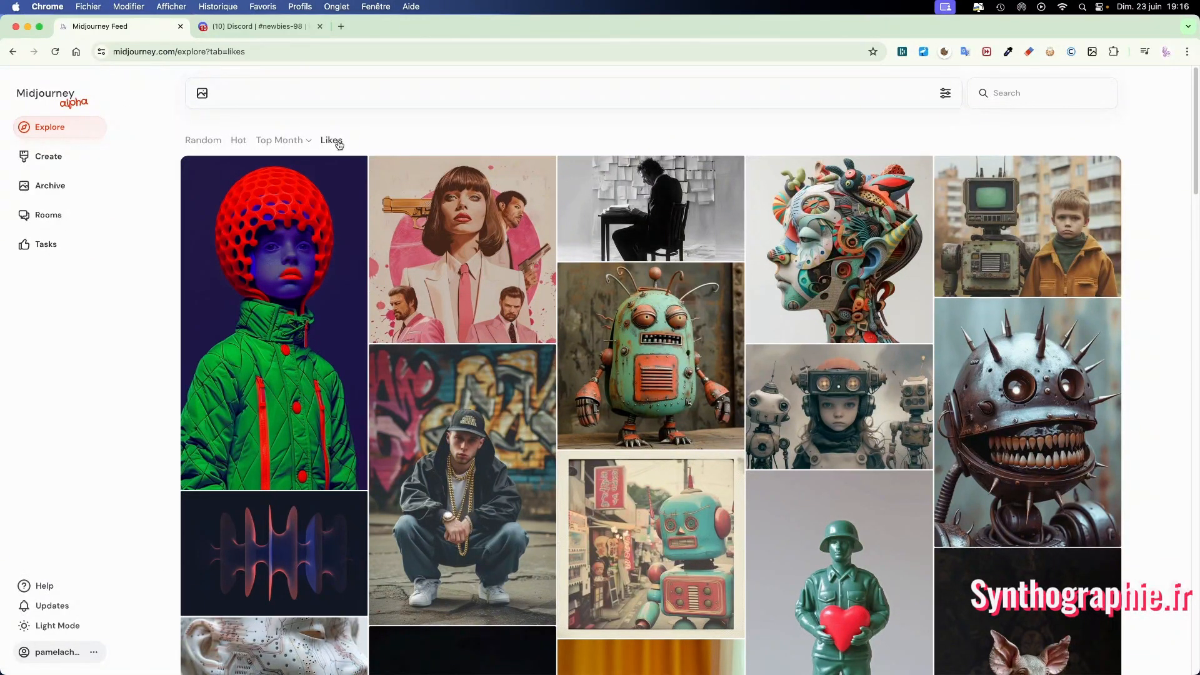
{"action": "left_click", "coordinate": [213, 144]}
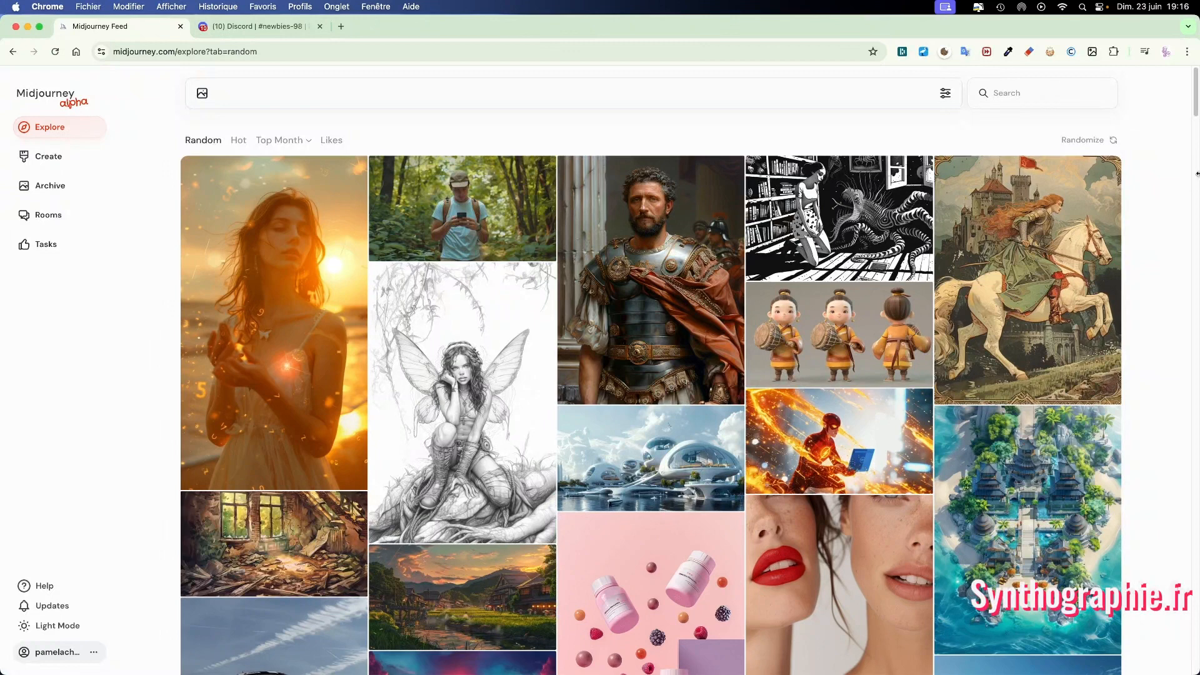
- Search the Explore gallery for "dog" and browse the matching images
{"action": "type", "text": "dog"}
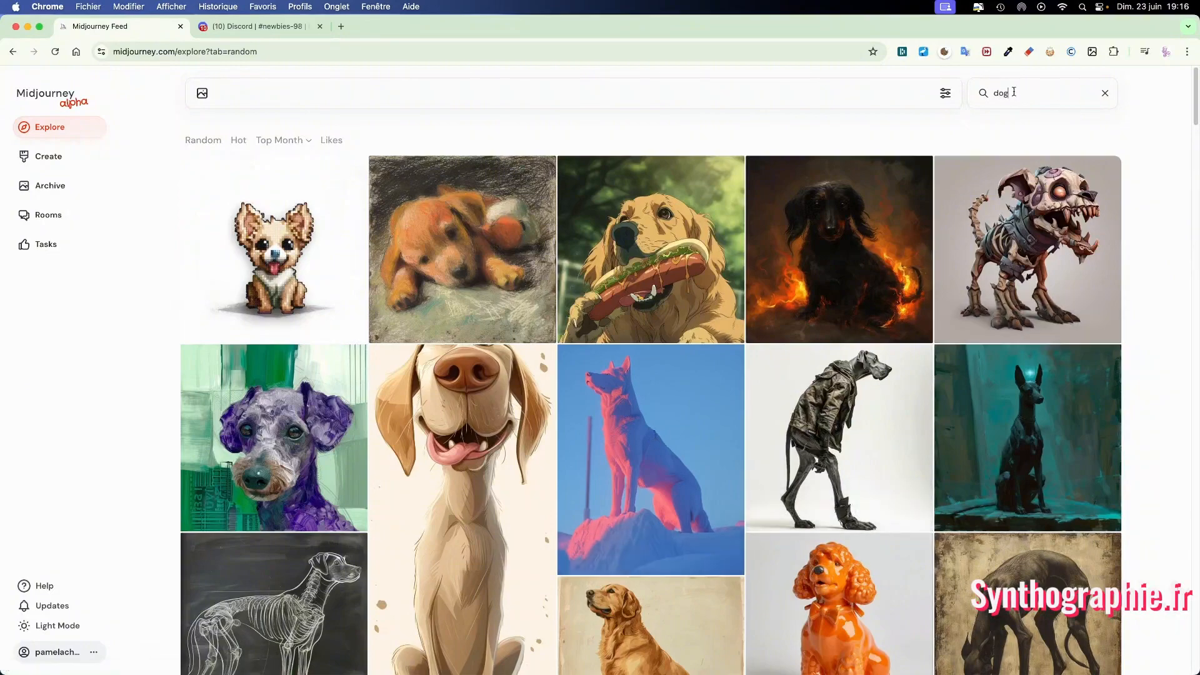
{"action": "scroll", "coordinate": [795, 469], "scroll_direction": "down", "scroll_amount": 5}
{"action": "scroll", "coordinate": [795, 470], "scroll_direction": "down", "scroll_amount": 20}
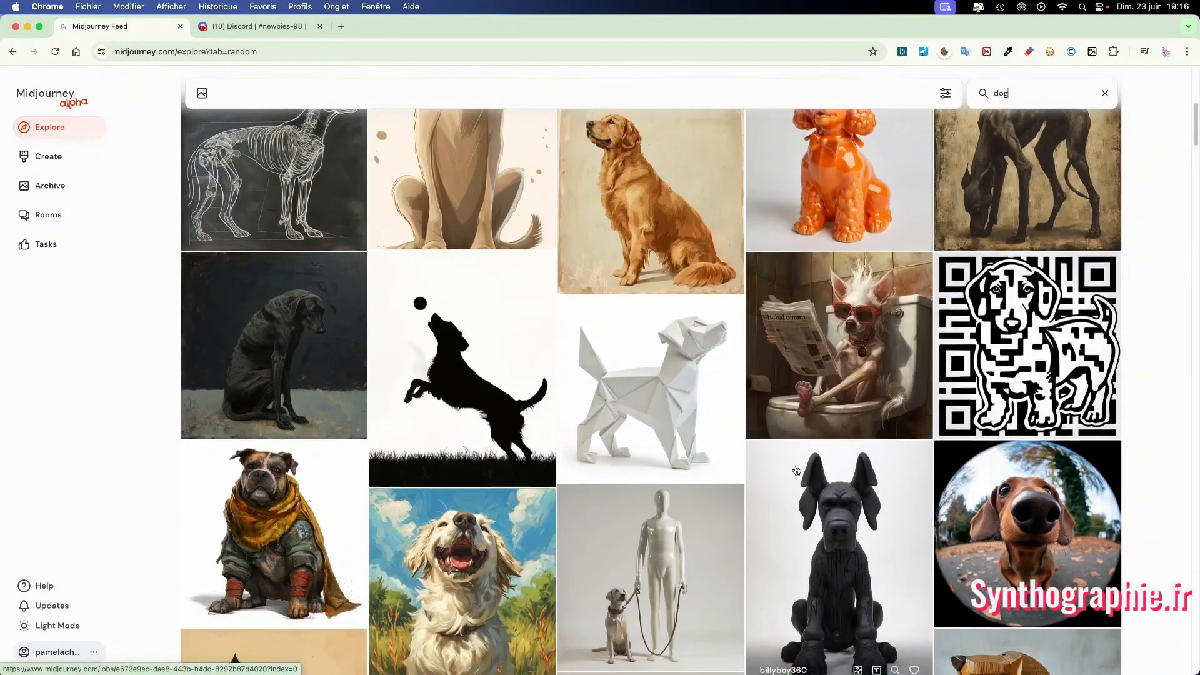
{"action": "scroll", "coordinate": [795, 470], "scroll_direction": "down", "scroll_amount": 20}
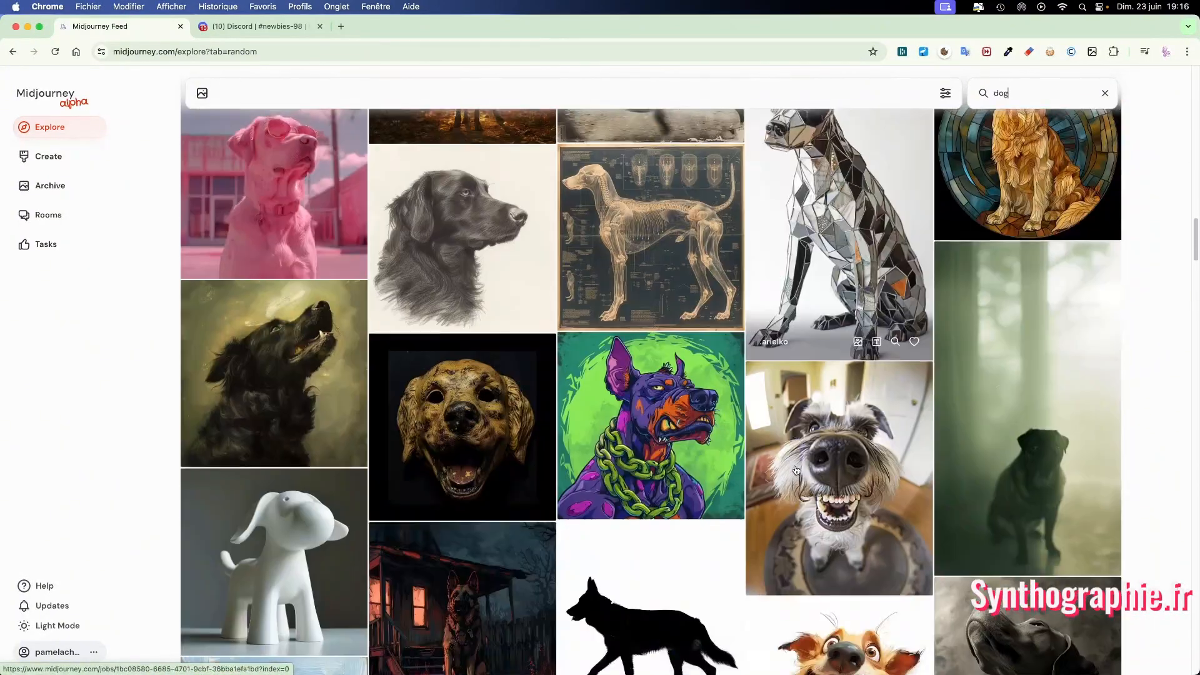
{"action": "scroll", "coordinate": [796, 469], "scroll_direction": "down", "scroll_amount": 10}
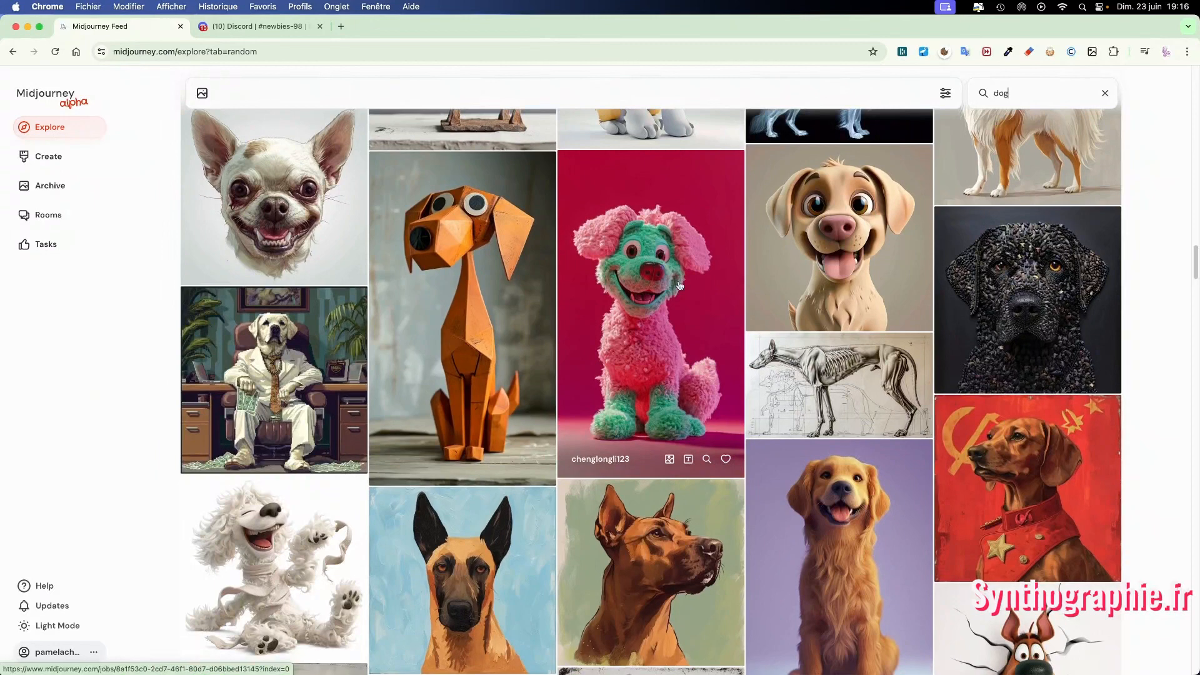
- Add the pink and green dog image to the prompt as a reference and remove it again
{"action": "left_click_drag", "start_coordinate": [672, 302], "coordinate": [235, 105]}
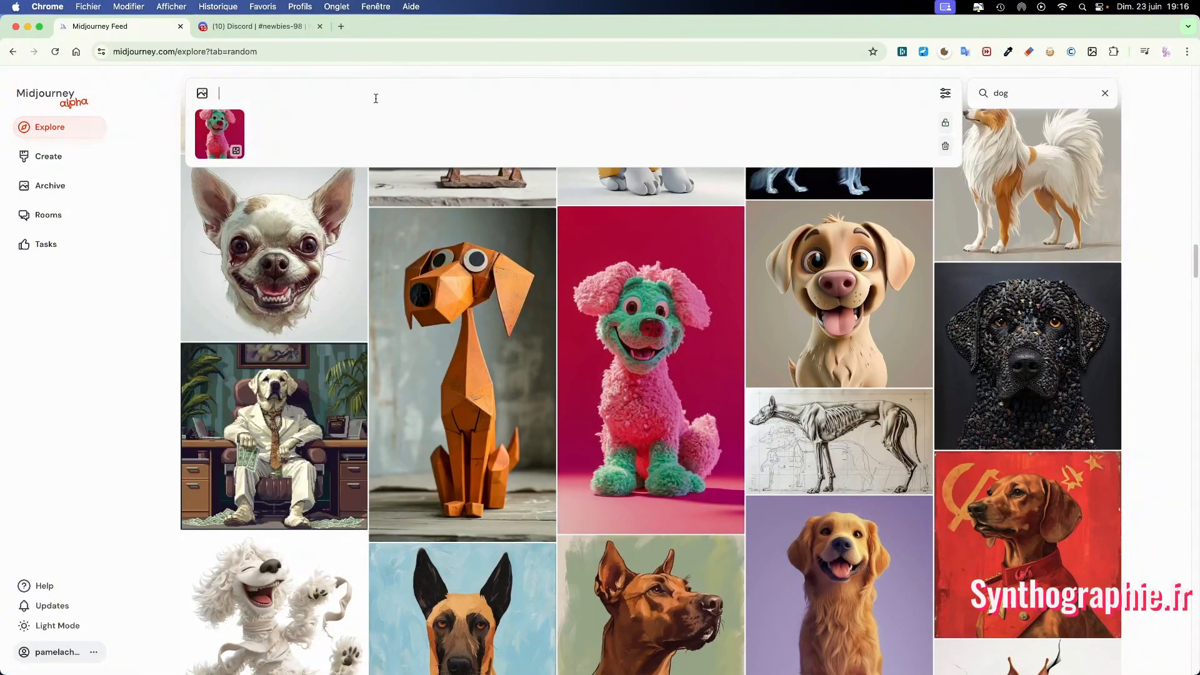
{"action": "mouse_move", "coordinate": [212, 131]}
{"action": "left_click", "coordinate": [239, 124]}
- Open the pink and green dog image and examine its full prompt text and stylize parameter
{"action": "left_click", "coordinate": [658, 220]}
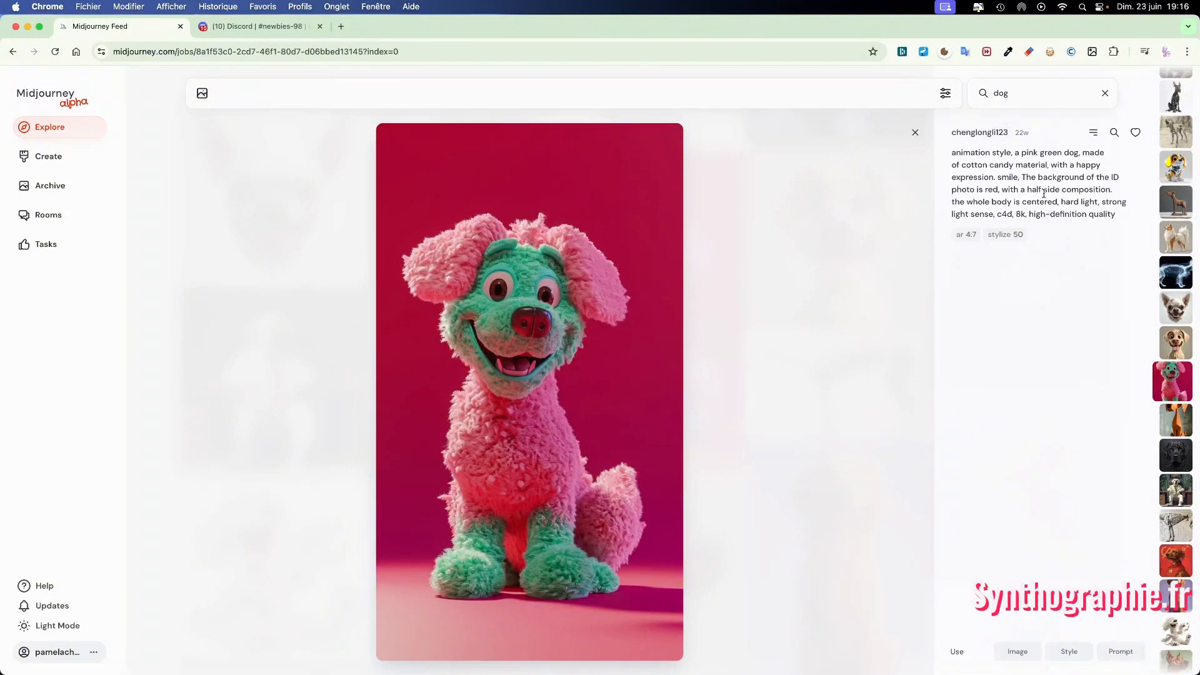
{"action": "left_click", "coordinate": [952, 153]}
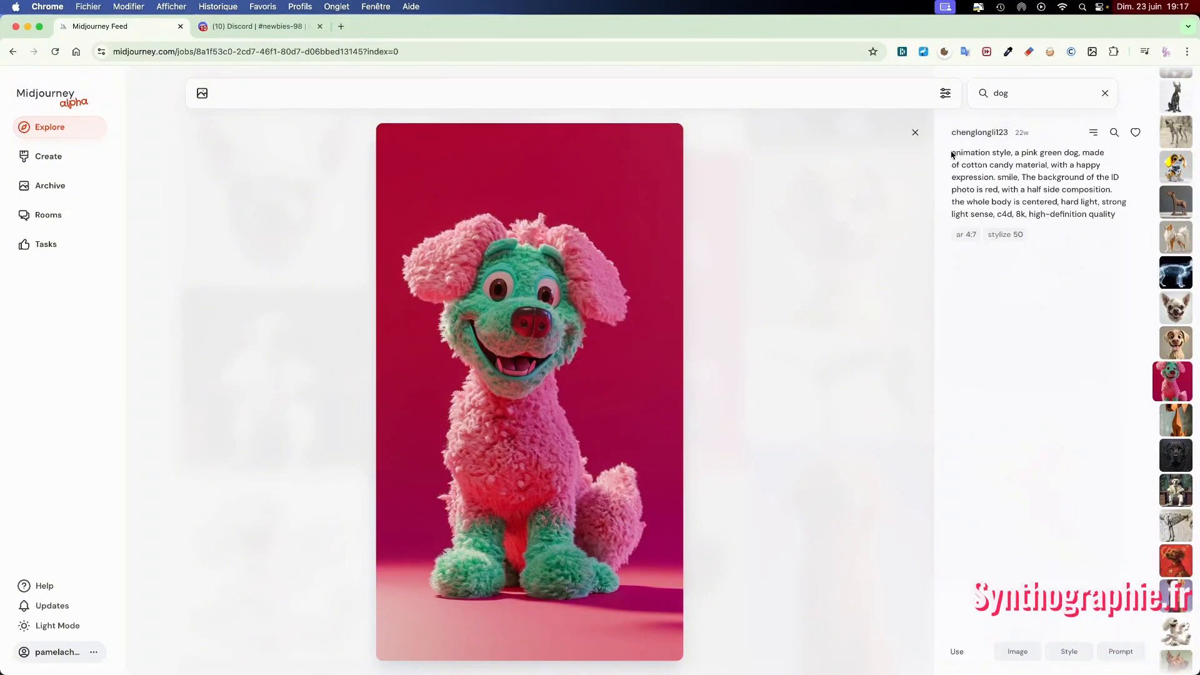
{"action": "left_click_drag", "start_coordinate": [958, 154], "coordinate": [1133, 227]}
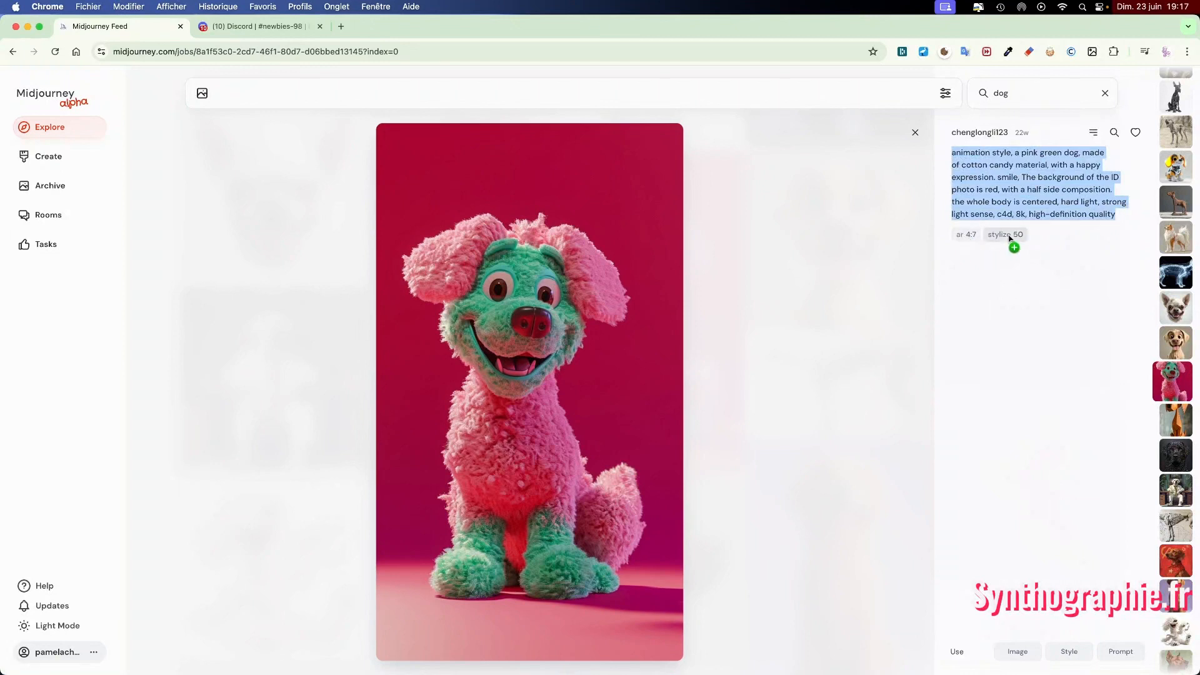
{"action": "mouse_move", "coordinate": [1009, 238]}
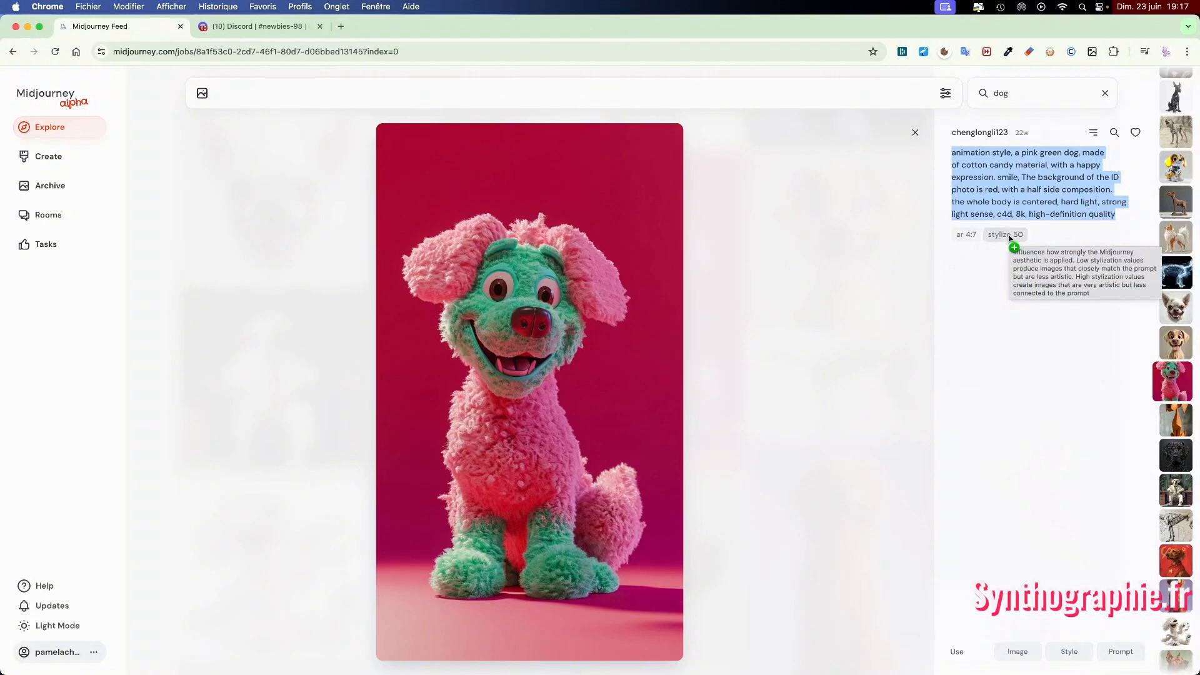
- Reuse the dog image's prompt and parameters, and add the picture as both an image and a style reference
{"action": "left_click", "coordinate": [1120, 652]}
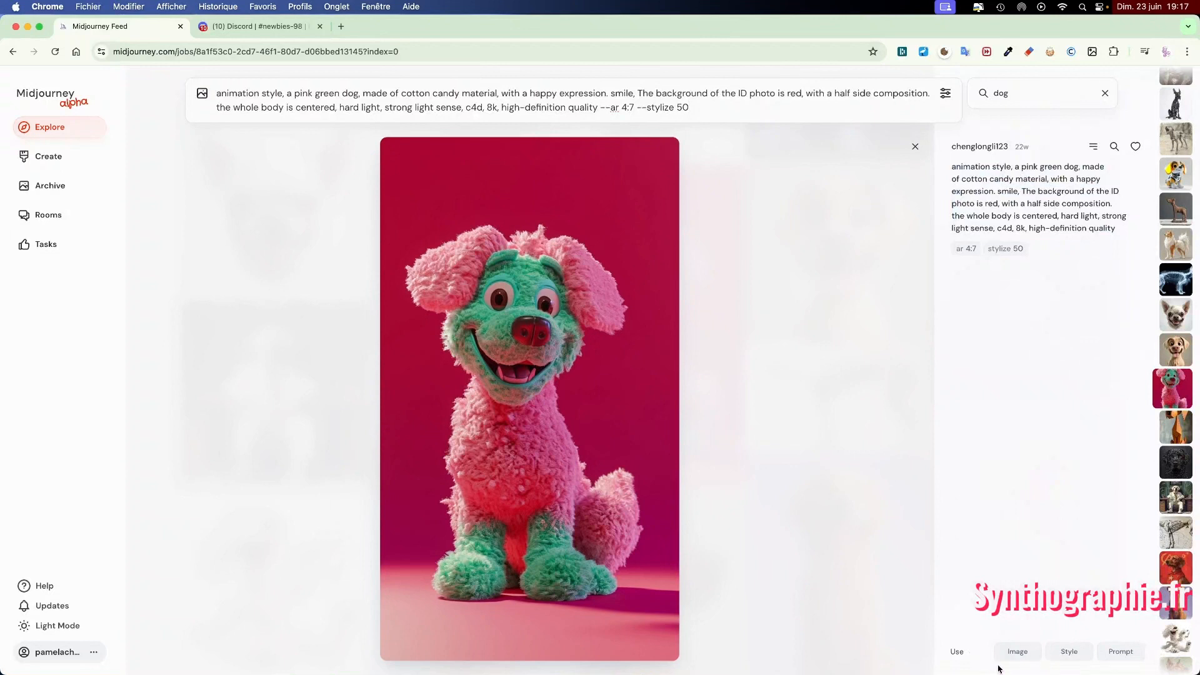
{"action": "left_click", "coordinate": [1017, 652]}
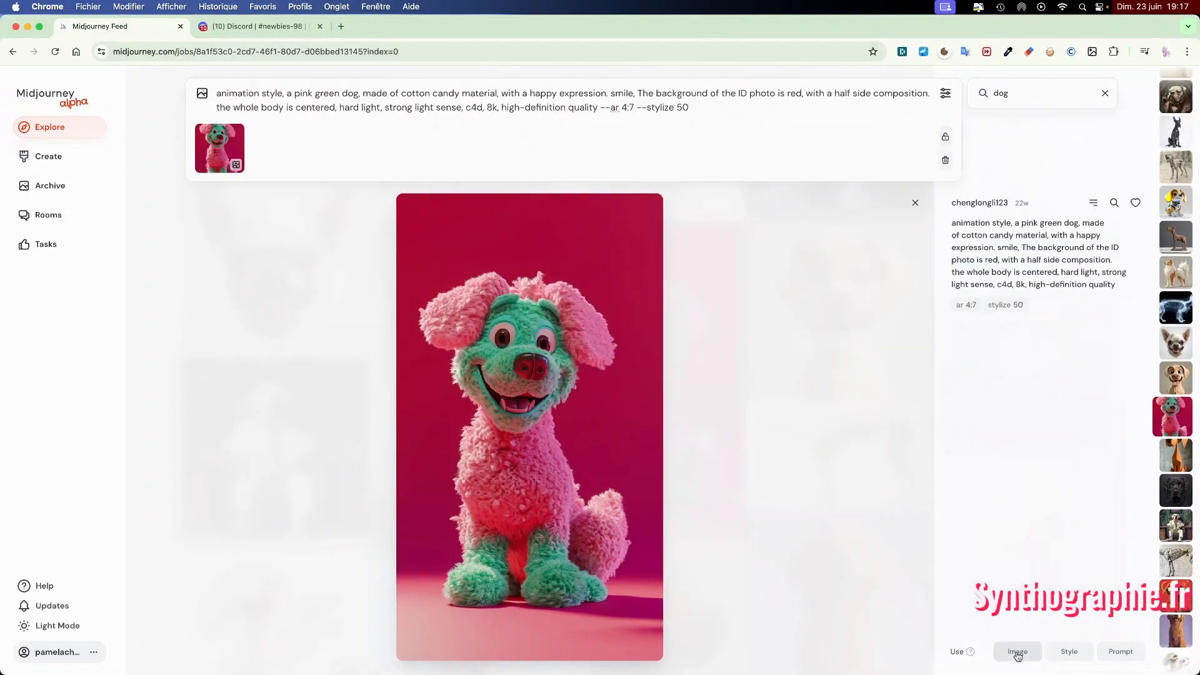
{"action": "left_click", "coordinate": [1069, 652]}
{"action": "mouse_move", "coordinate": [227, 166]}
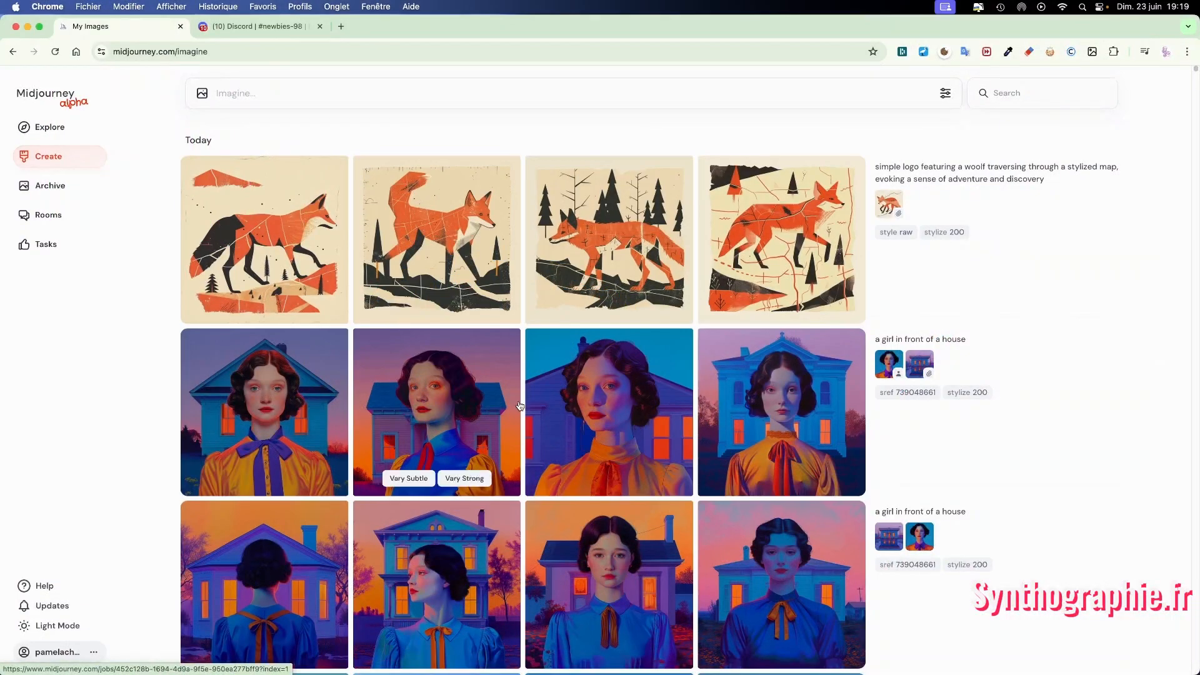
- Browse the previously generated images and their prompts on the Create page, and return to the newest ones
{"action": "scroll", "coordinate": [519, 406], "scroll_direction": "down", "scroll_amount": 15}
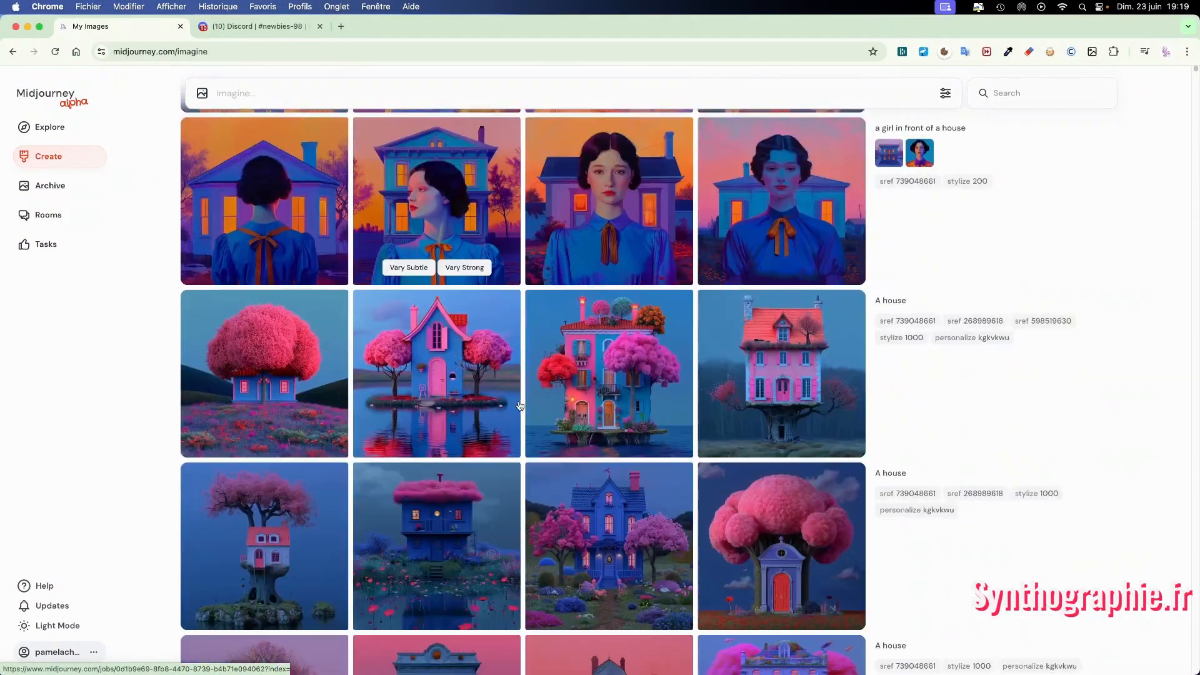
{"action": "scroll", "coordinate": [520, 405], "scroll_direction": "down", "scroll_amount": 20}
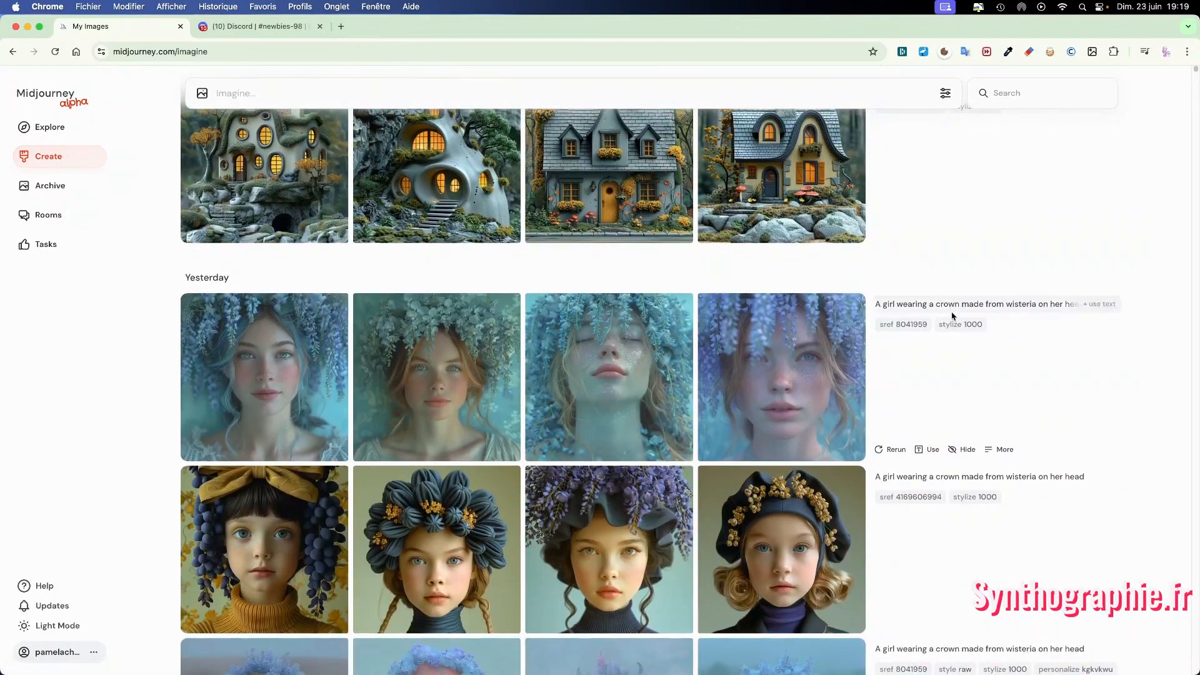
{"action": "mouse_move", "coordinate": [598, 412]}
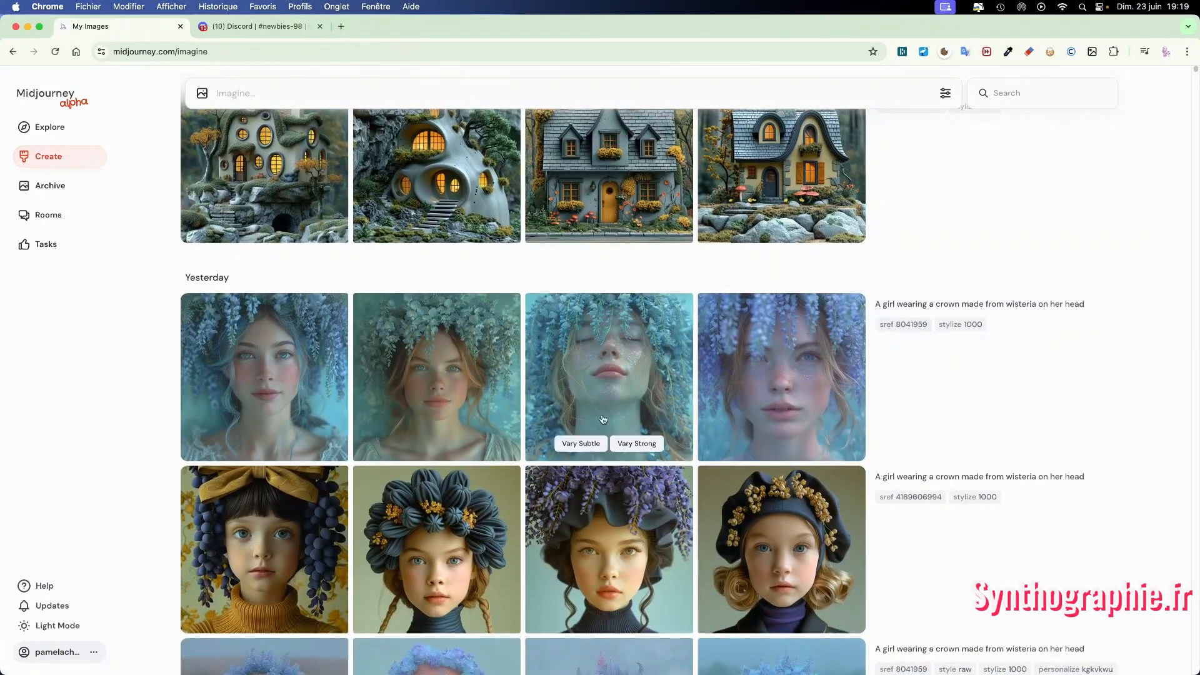
{"action": "scroll", "coordinate": [597, 411], "scroll_direction": "down", "scroll_amount": 7}
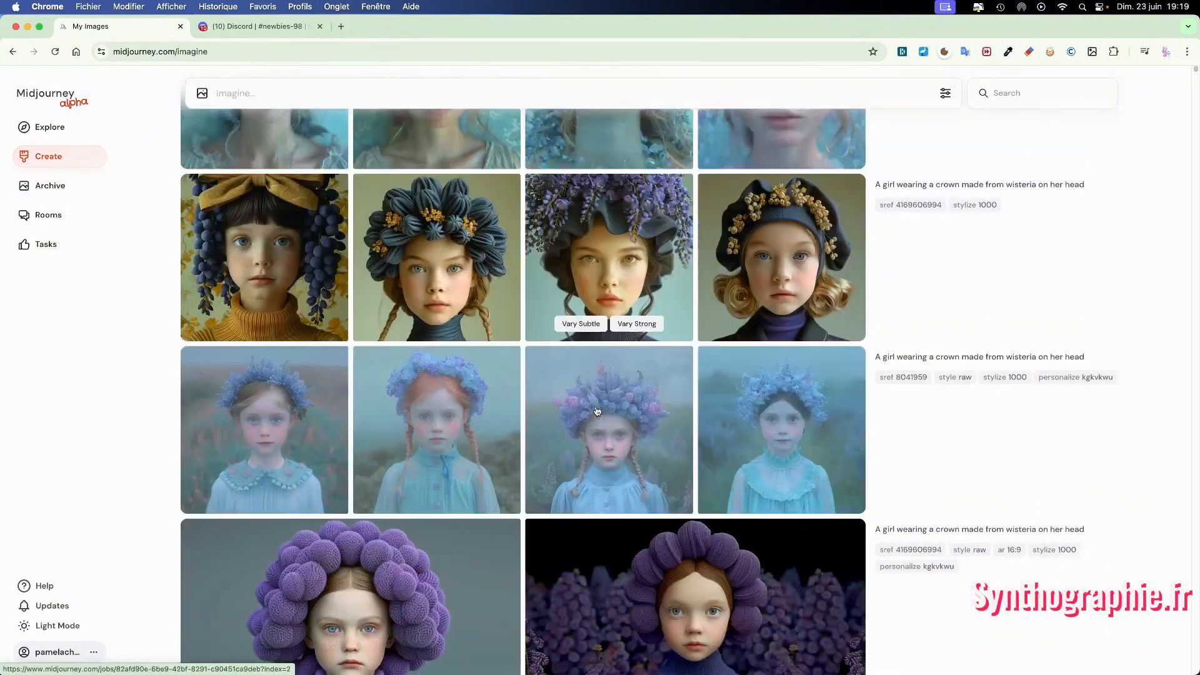
{"action": "scroll", "coordinate": [597, 410], "scroll_direction": "down", "scroll_amount": 20}
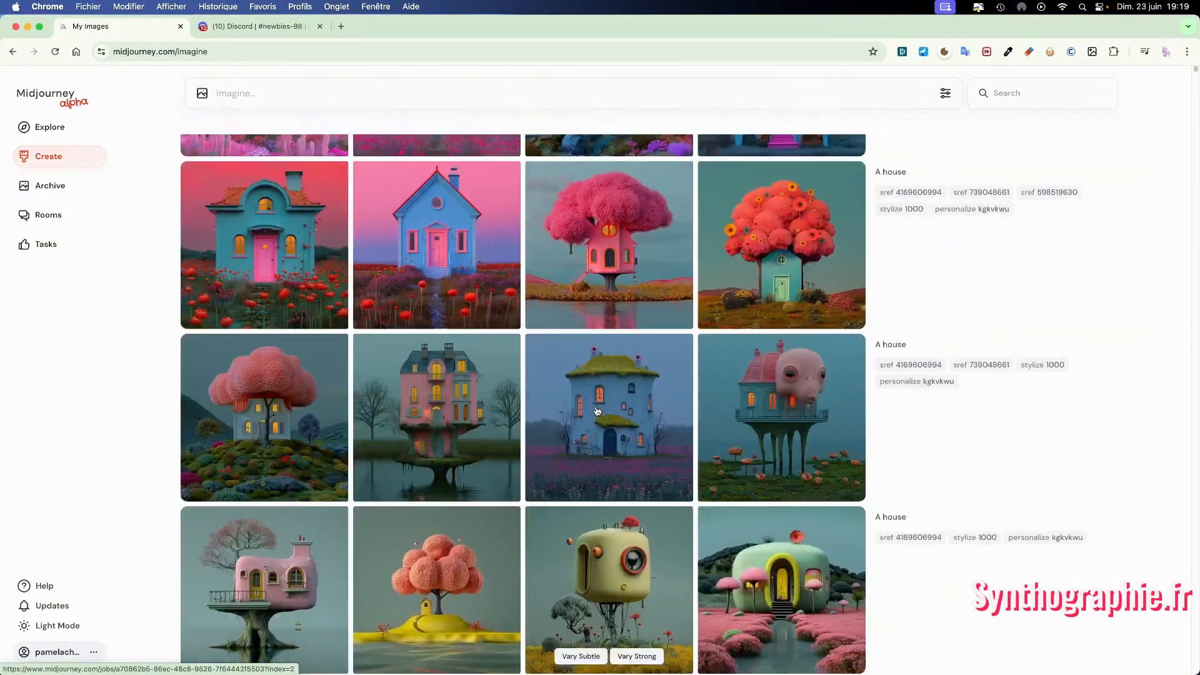
{"action": "scroll", "coordinate": [597, 412], "scroll_direction": "up", "scroll_amount": 20}
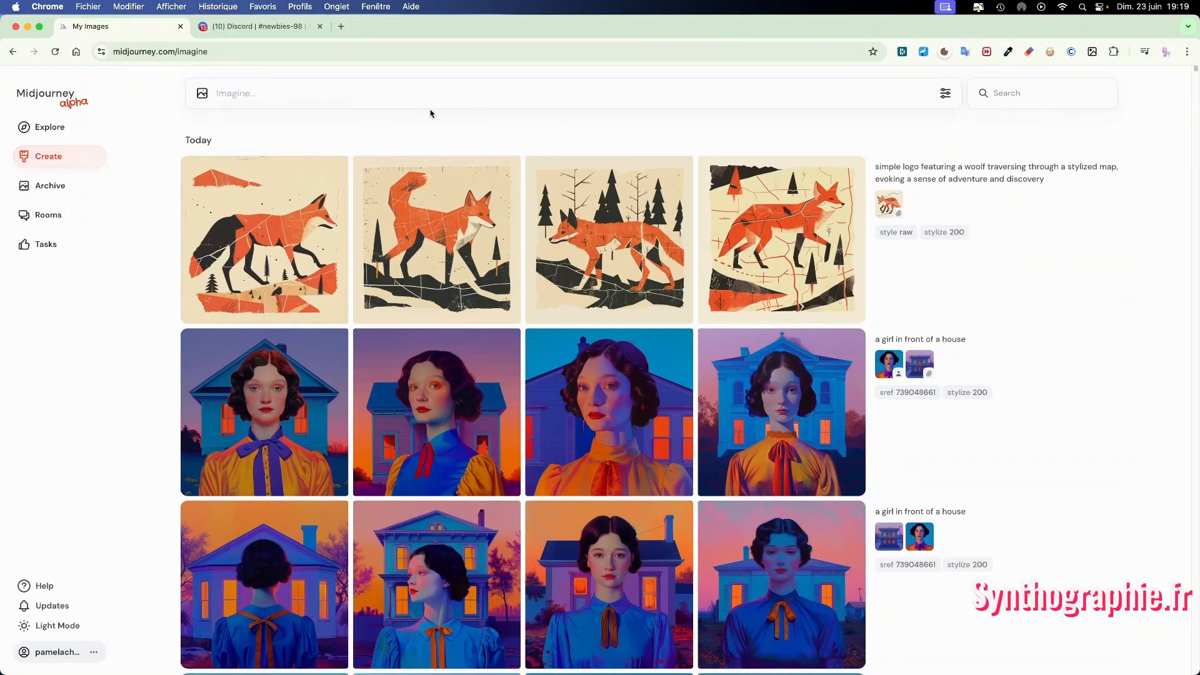
- View the Explore feed and the Archive page of own images, and go back to Explore
{"action": "left_click", "coordinate": [48, 129]}
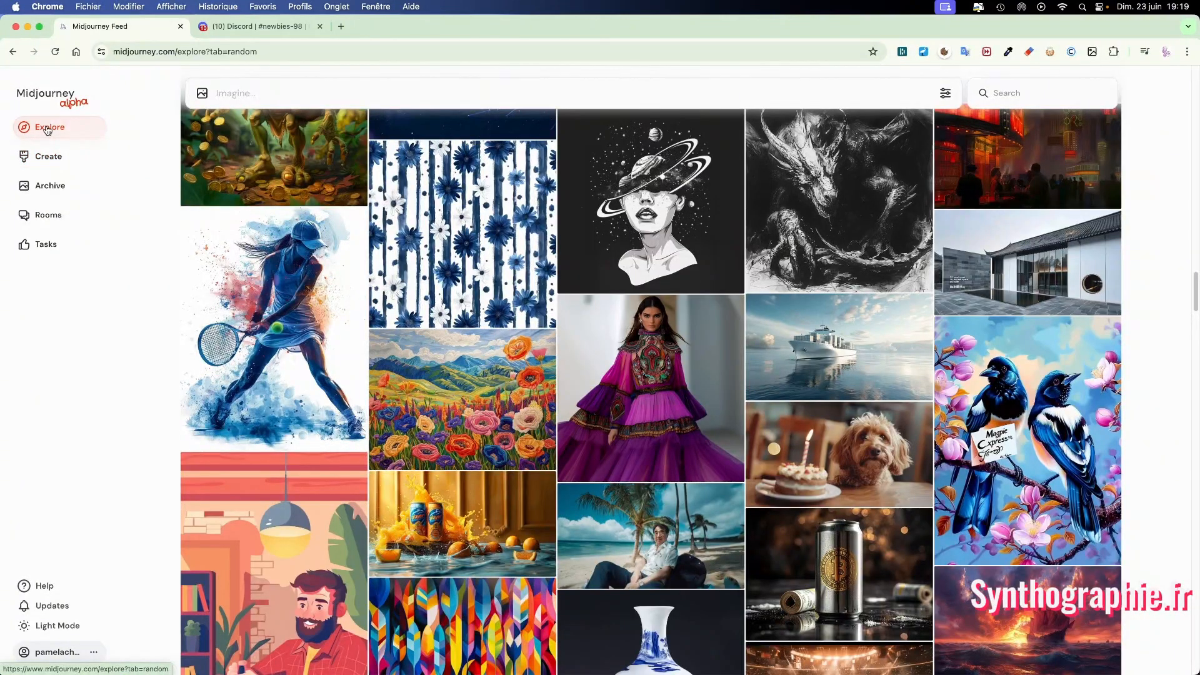
{"action": "left_click", "coordinate": [43, 188]}
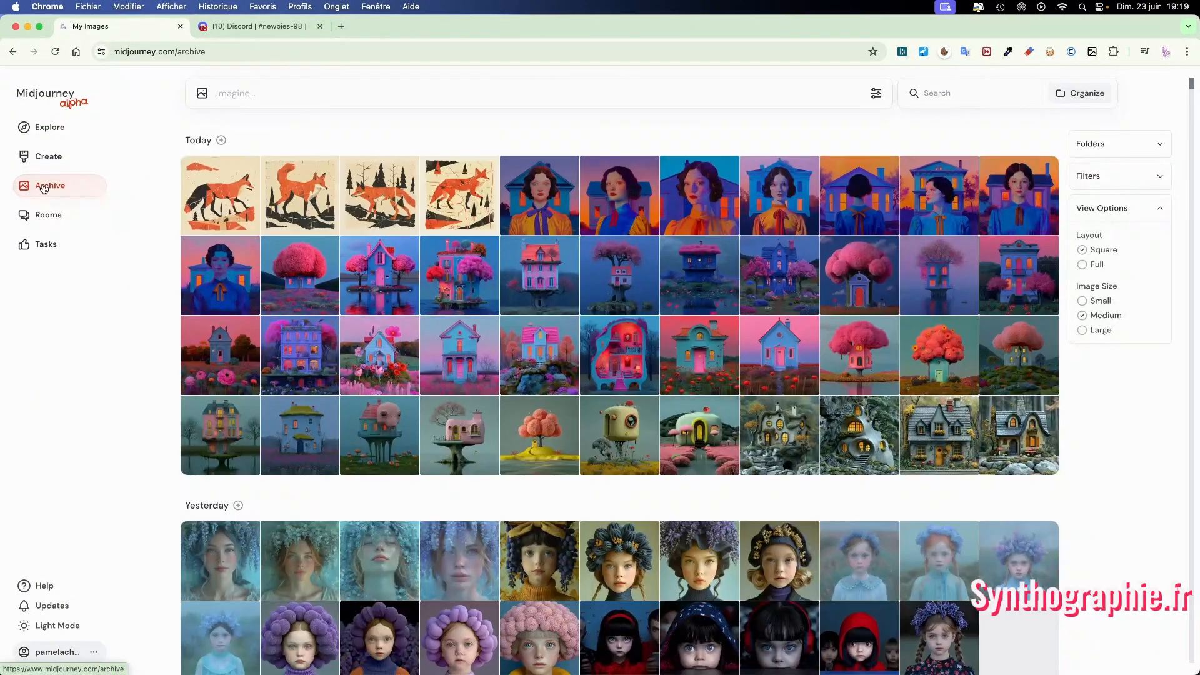
{"action": "left_click", "coordinate": [47, 127]}
- Generate images on the Create page from the prompt "a little boy" and load that job's prompt for reuse
{"action": "left_click", "coordinate": [45, 157]}
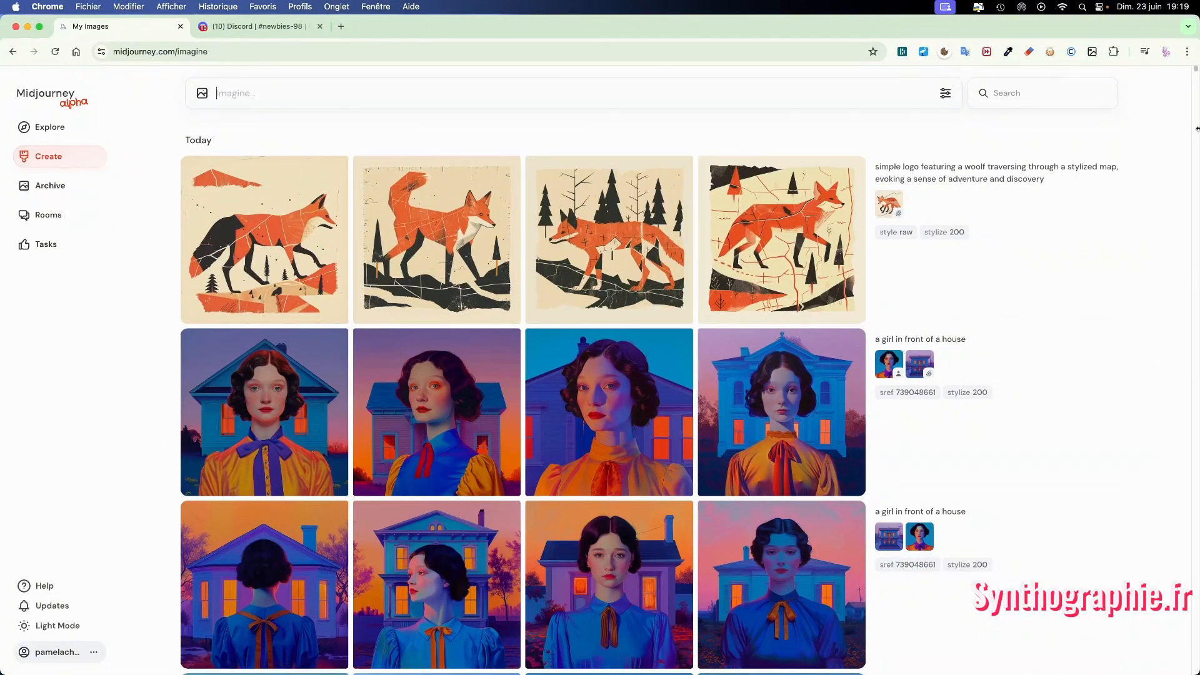
{"action": "type", "text": "a little boy"}
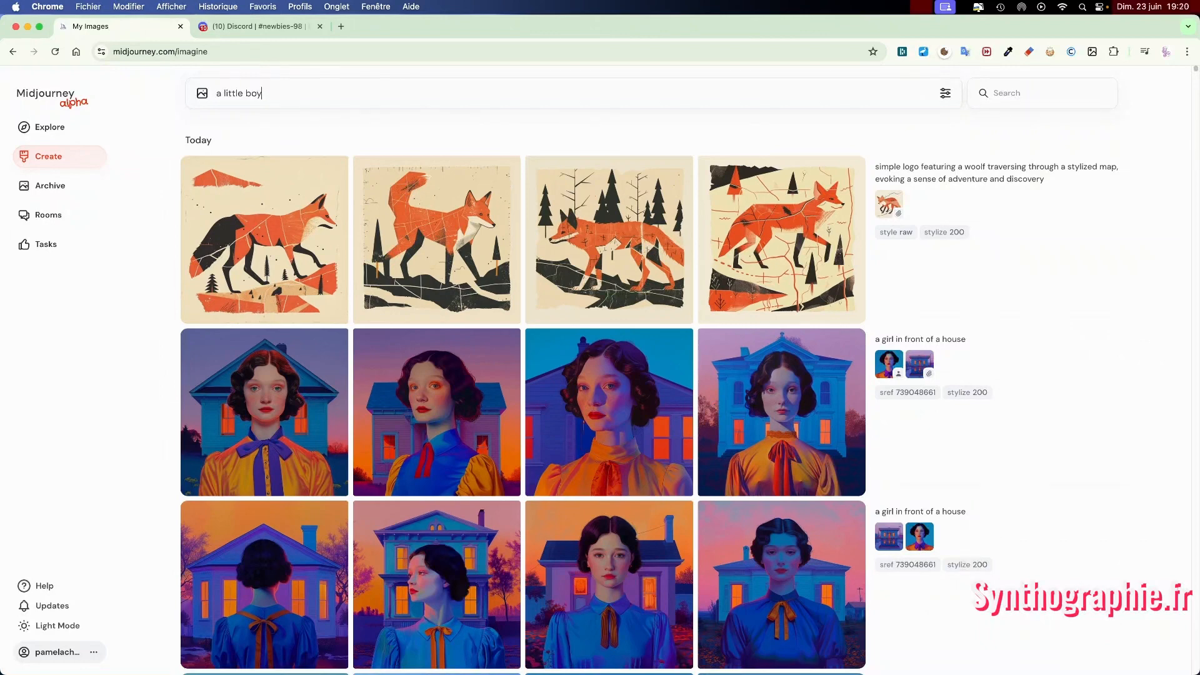
{"action": "key", "text": "Return"}
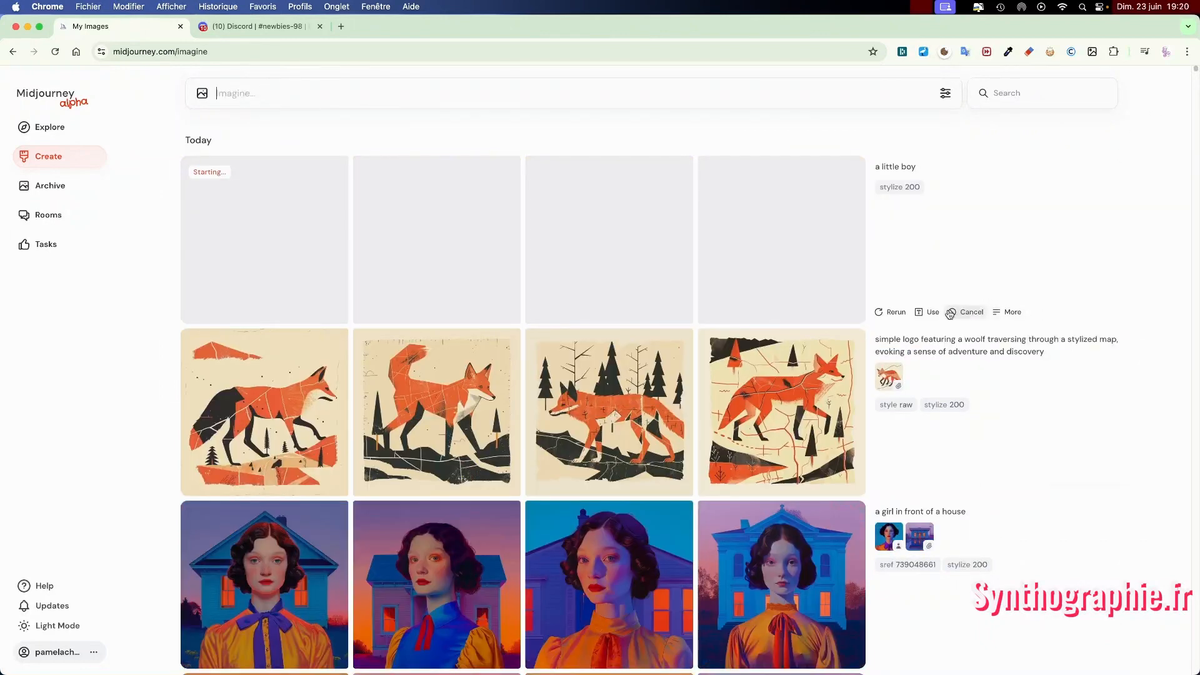
{"action": "left_click", "coordinate": [929, 314]}
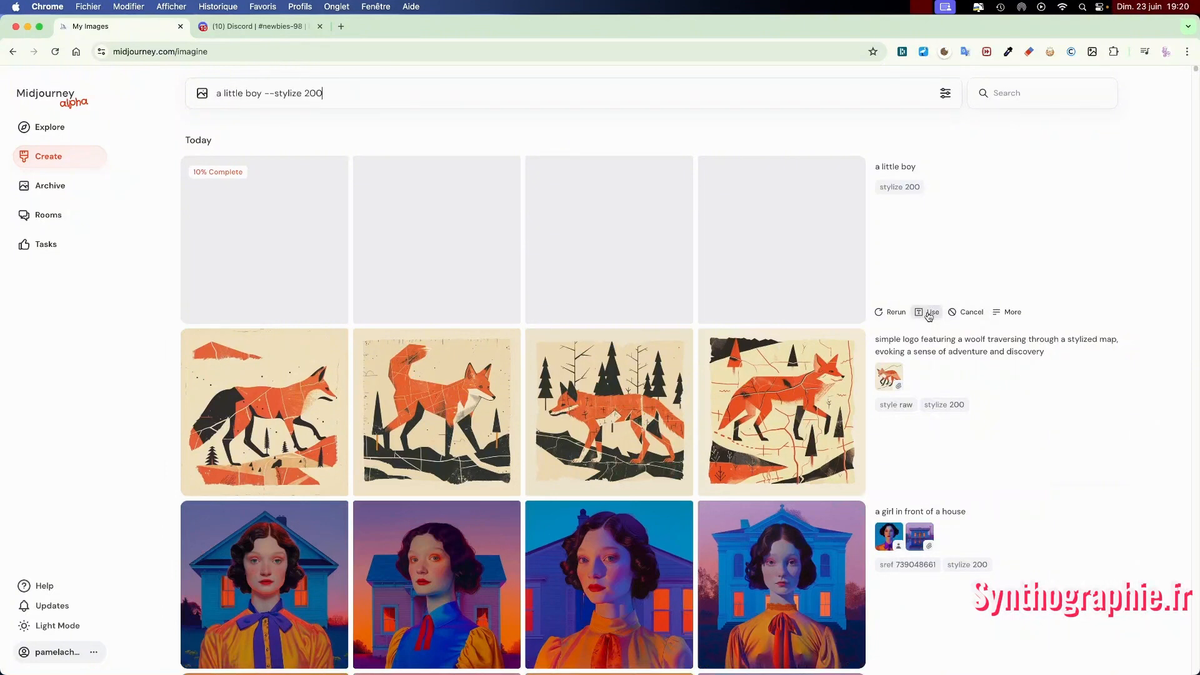
- Open the generation settings, try the Portrait 3:4 image size, and return it to Square 1:1
{"action": "left_click", "coordinate": [945, 95]}
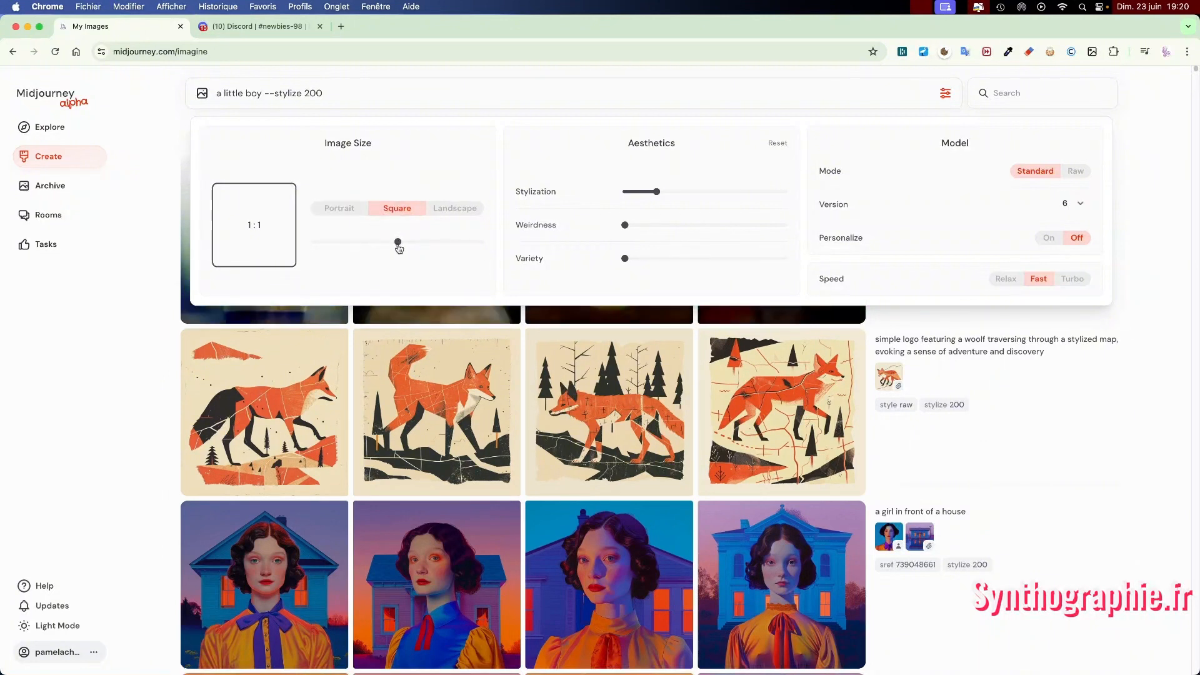
{"action": "left_click", "coordinate": [348, 211]}
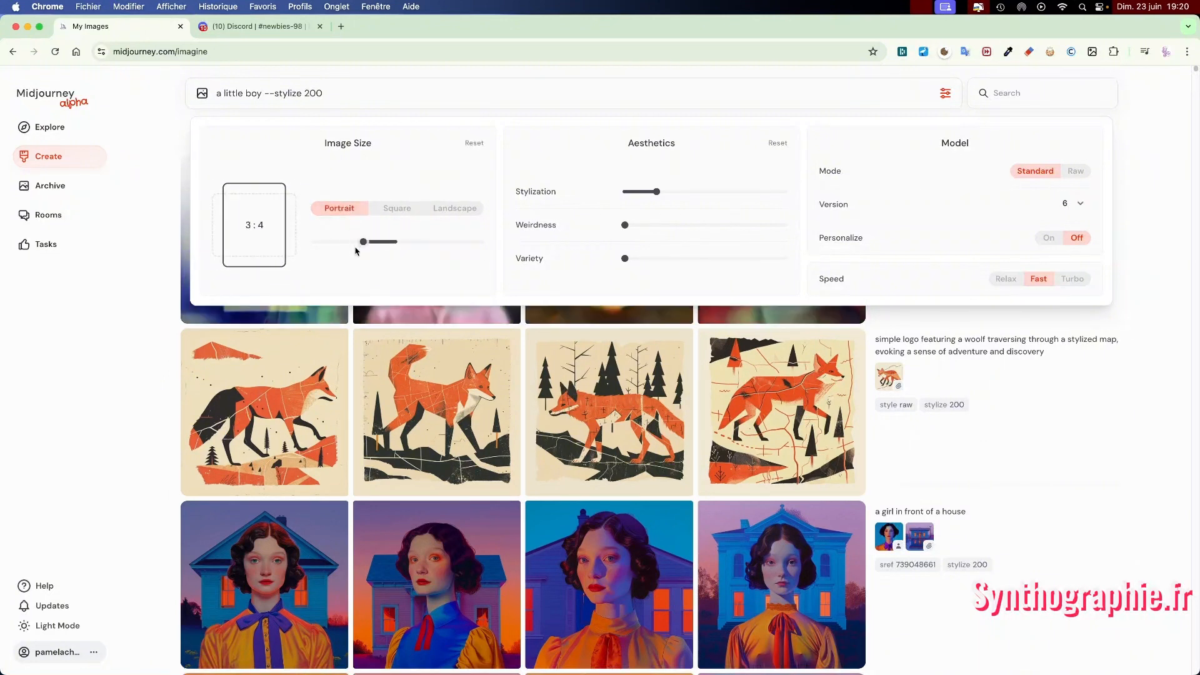
{"action": "left_click_drag", "start_coordinate": [363, 241], "coordinate": [397, 243]}
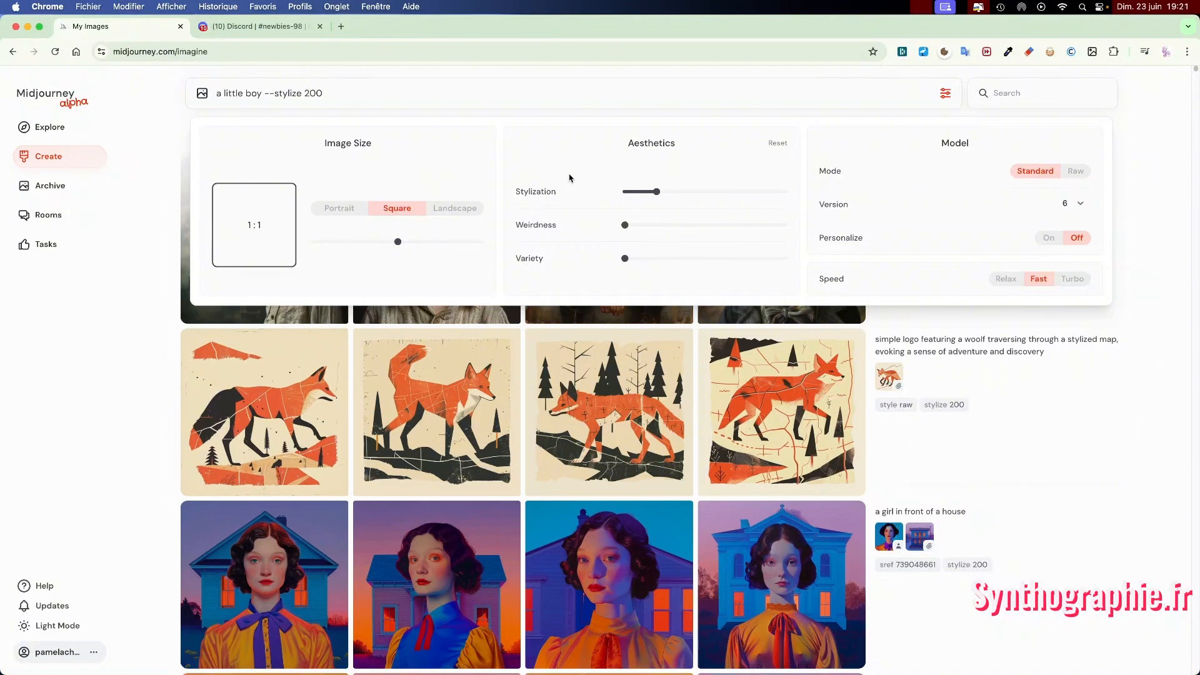
- Raise Stylization to its maximum, then try the Raw mode and switch back to Standard
{"action": "left_click_drag", "start_coordinate": [656, 192], "coordinate": [785, 192]}
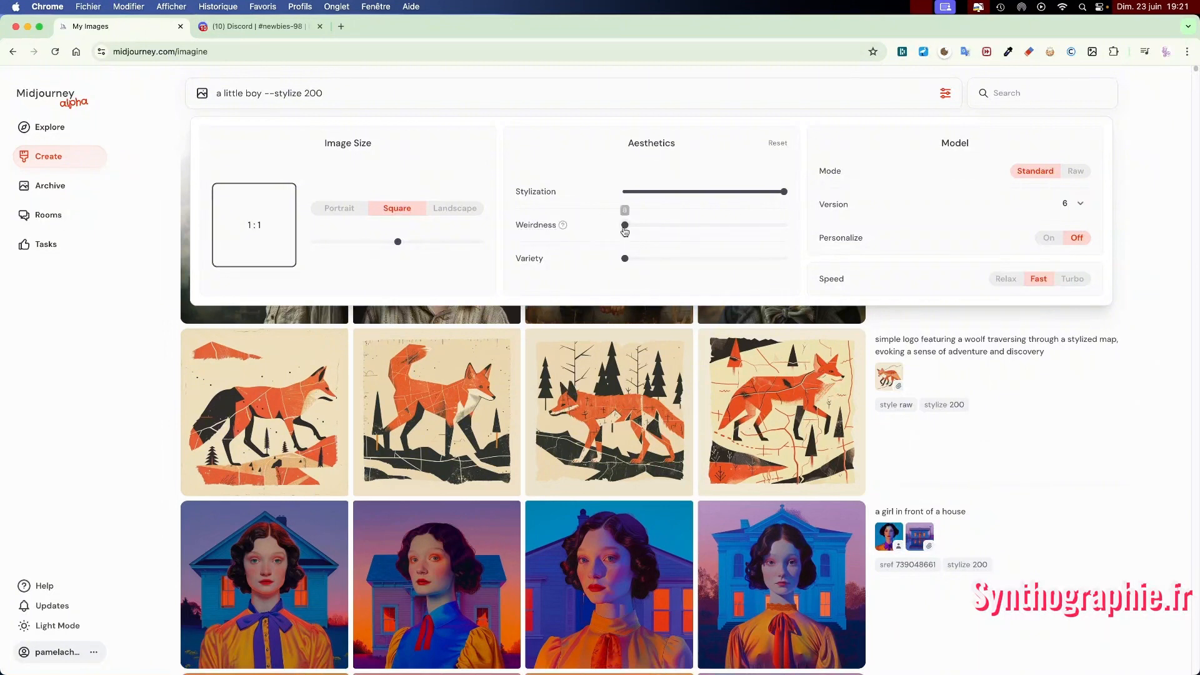
{"action": "mouse_move", "coordinate": [624, 225]}
{"action": "left_mouse_down"}
{"action": "mouse_move", "coordinate": [786, 225]}
{"action": "mouse_move", "coordinate": [625, 225]}
{"action": "left_mouse_up"}
{"action": "left_click", "coordinate": [1078, 173]}
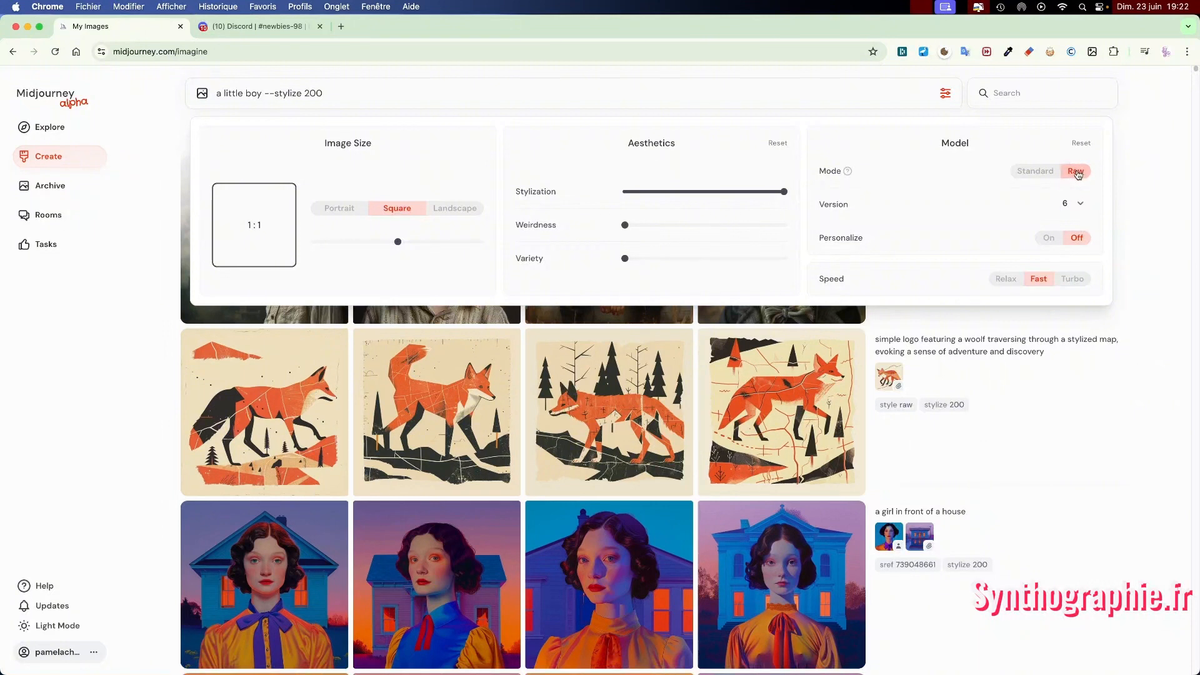
{"action": "left_click", "coordinate": [1040, 174]}
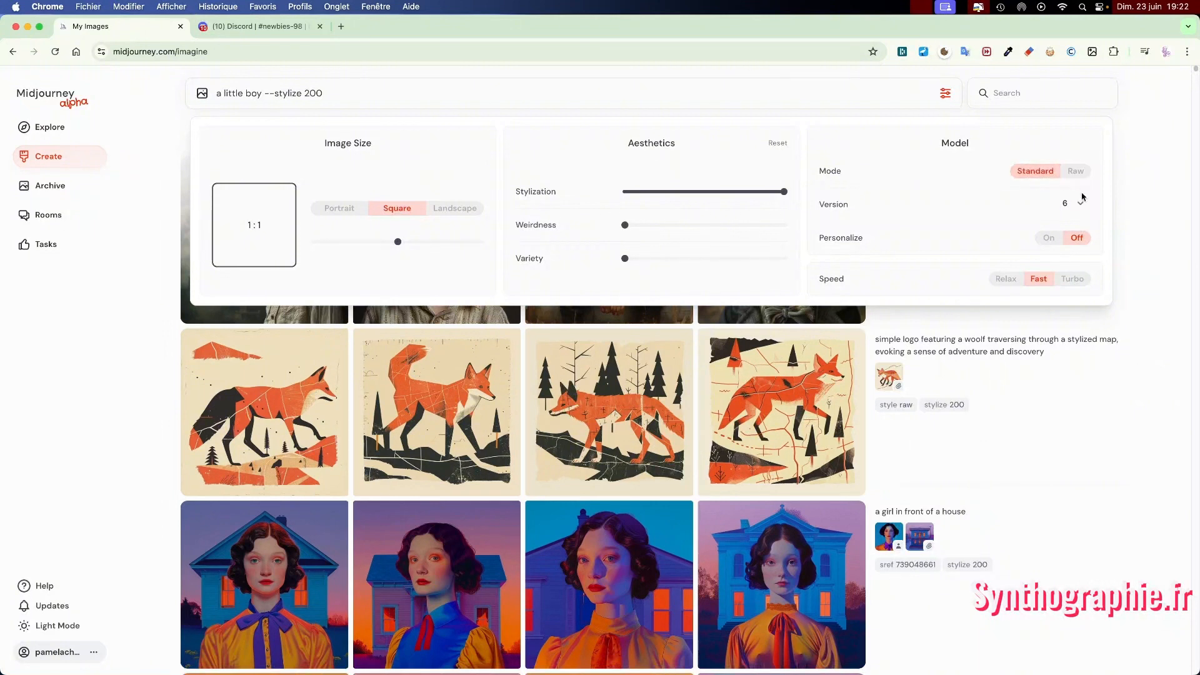
- Look through the available model versions and select Niji 6
{"action": "left_click", "coordinate": [1081, 206]}
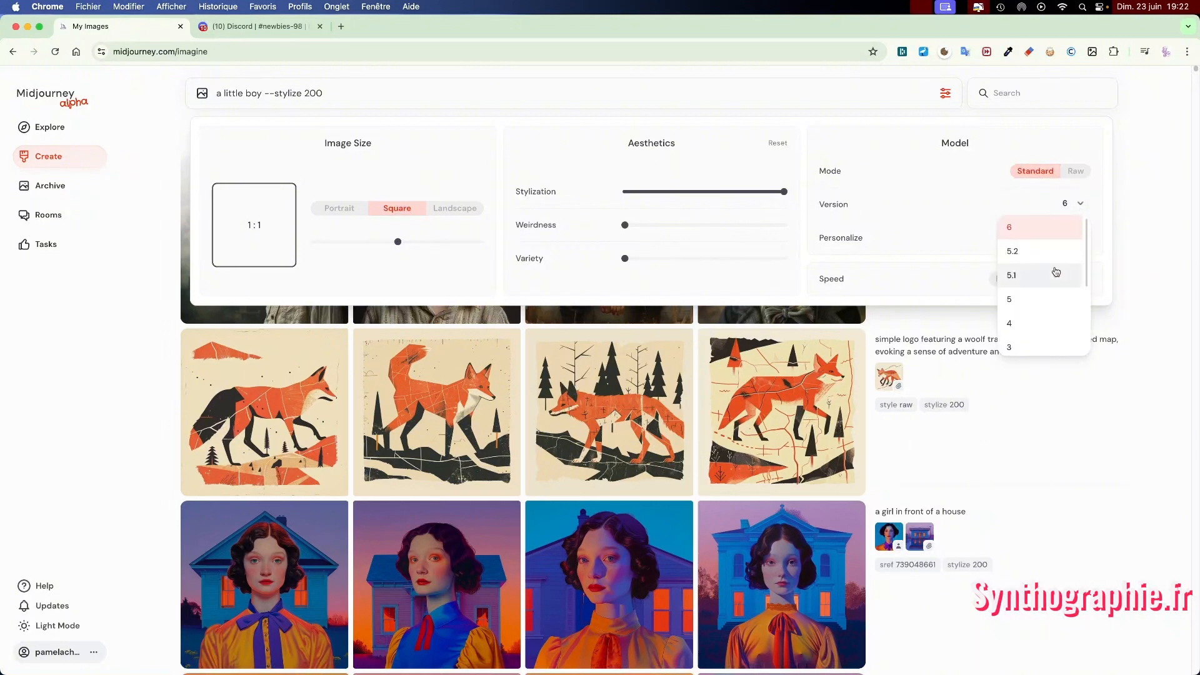
{"action": "scroll", "coordinate": [1052, 282], "scroll_direction": "down", "scroll_amount": 2}
{"action": "scroll", "coordinate": [1047, 278], "scroll_direction": "up", "scroll_amount": 2}
{"action": "scroll", "coordinate": [1050, 299], "scroll_direction": "down", "scroll_amount": 2}
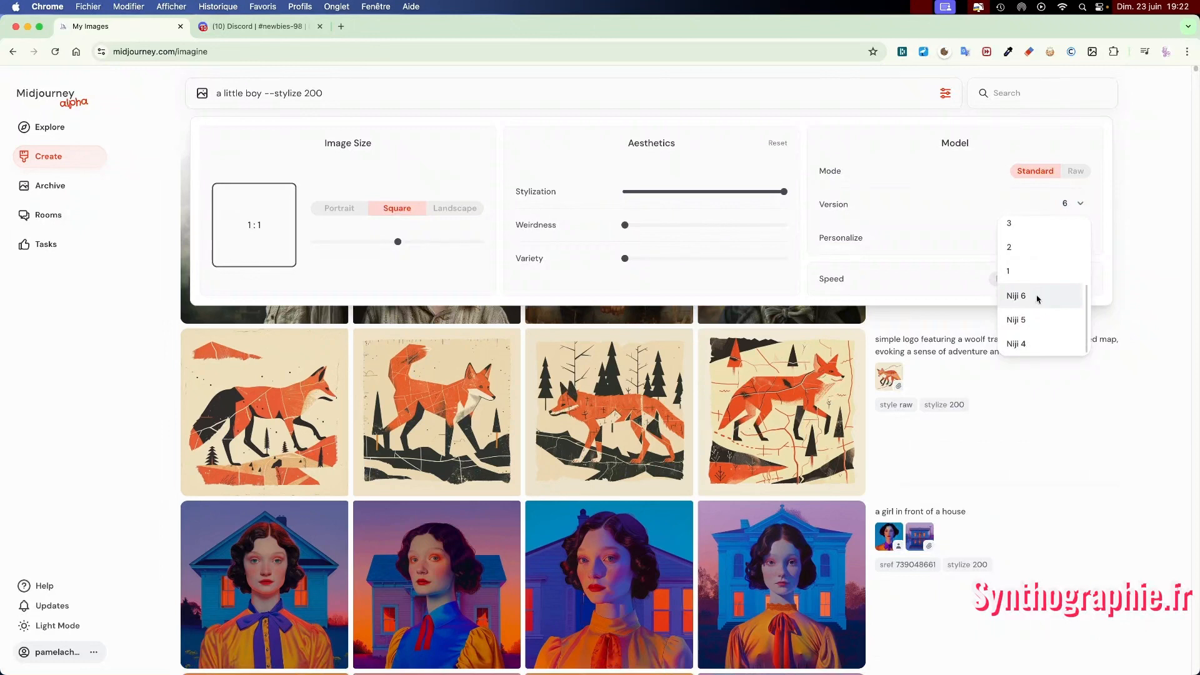
{"action": "left_click", "coordinate": [1037, 300]}
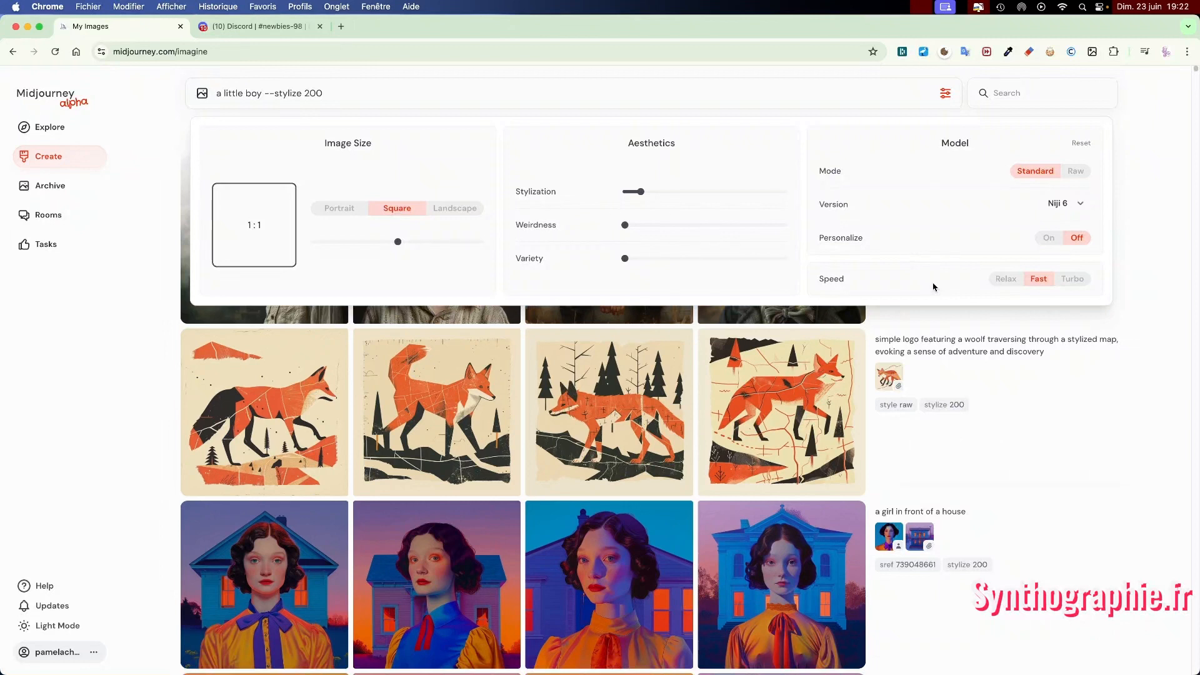
- Raise Stylization to its maximum, generate images from the prompt "a little boy --stylize 200", and close the settings
{"action": "mouse_move", "coordinate": [831, 282]}
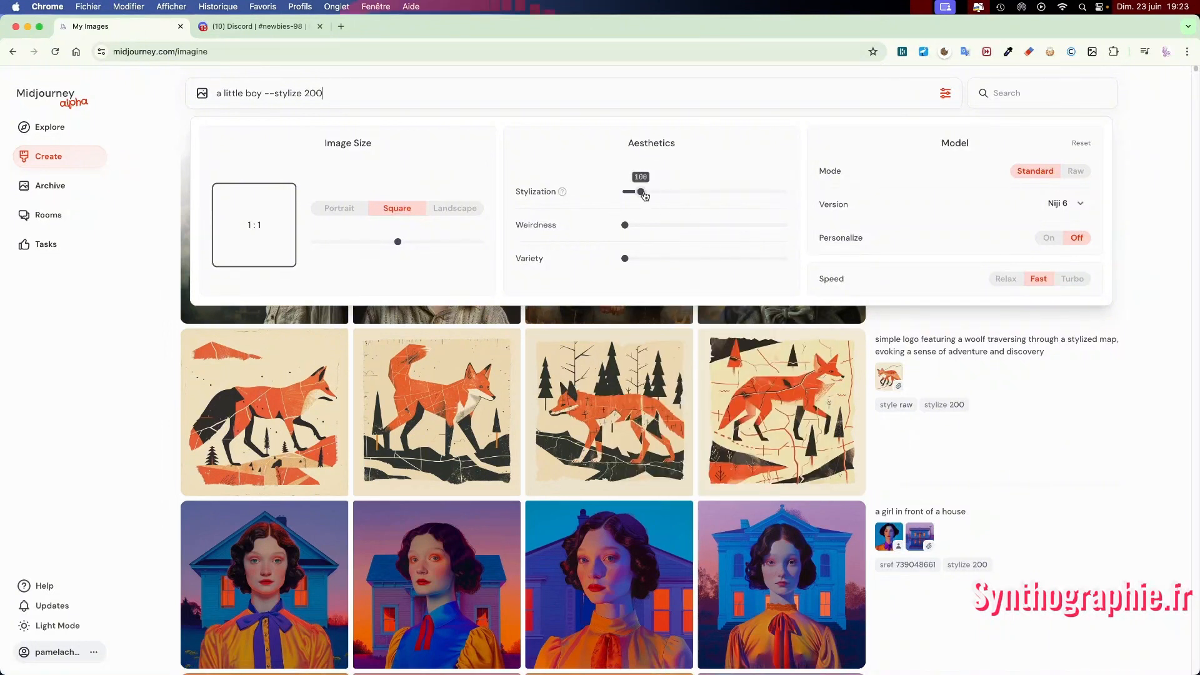
{"action": "left_click_drag", "start_coordinate": [641, 192], "coordinate": [817, 193]}
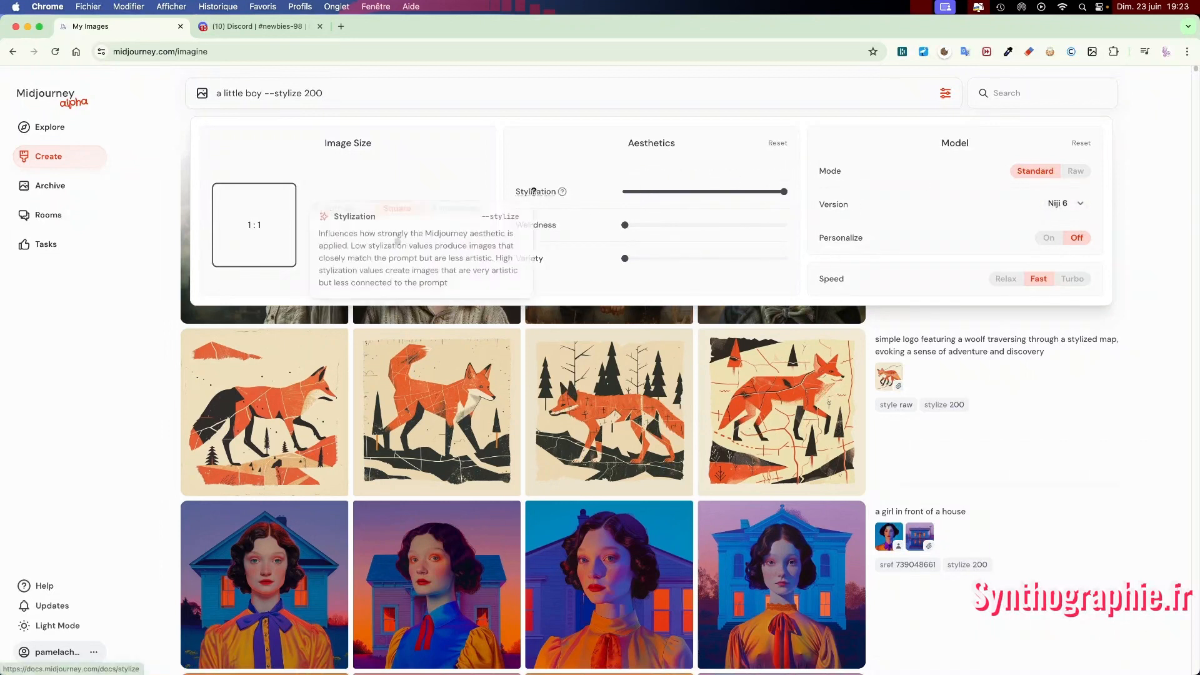
{"action": "left_click", "coordinate": [347, 86]}
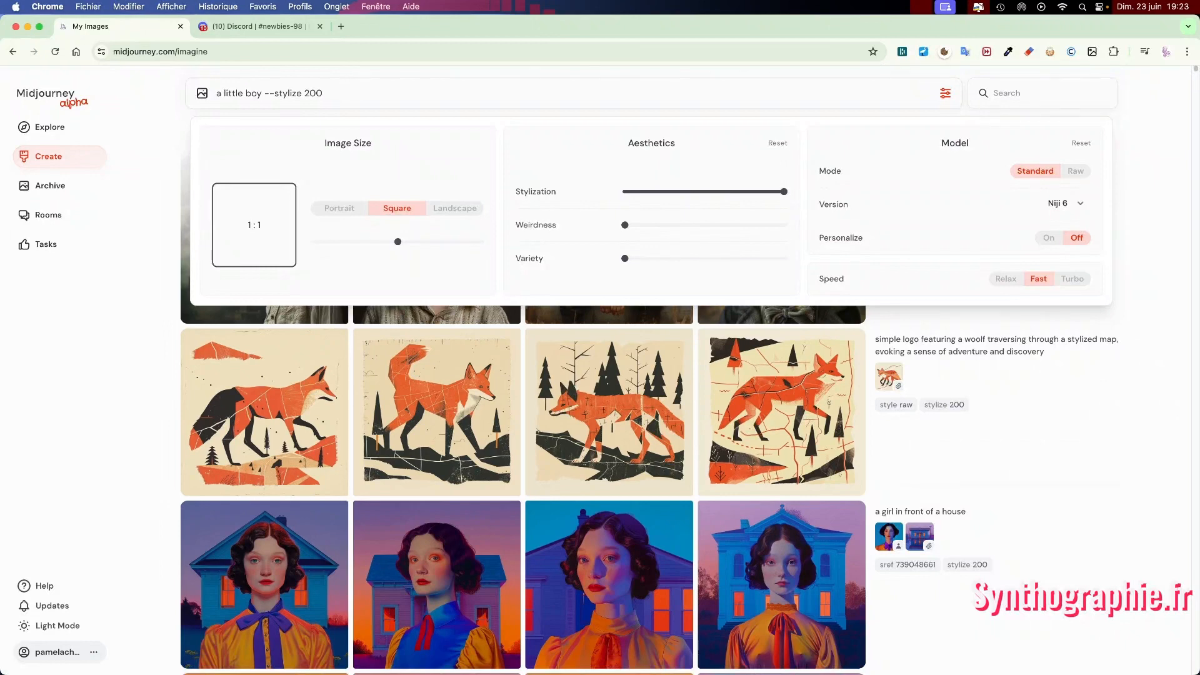
{"action": "key", "text": "Return"}
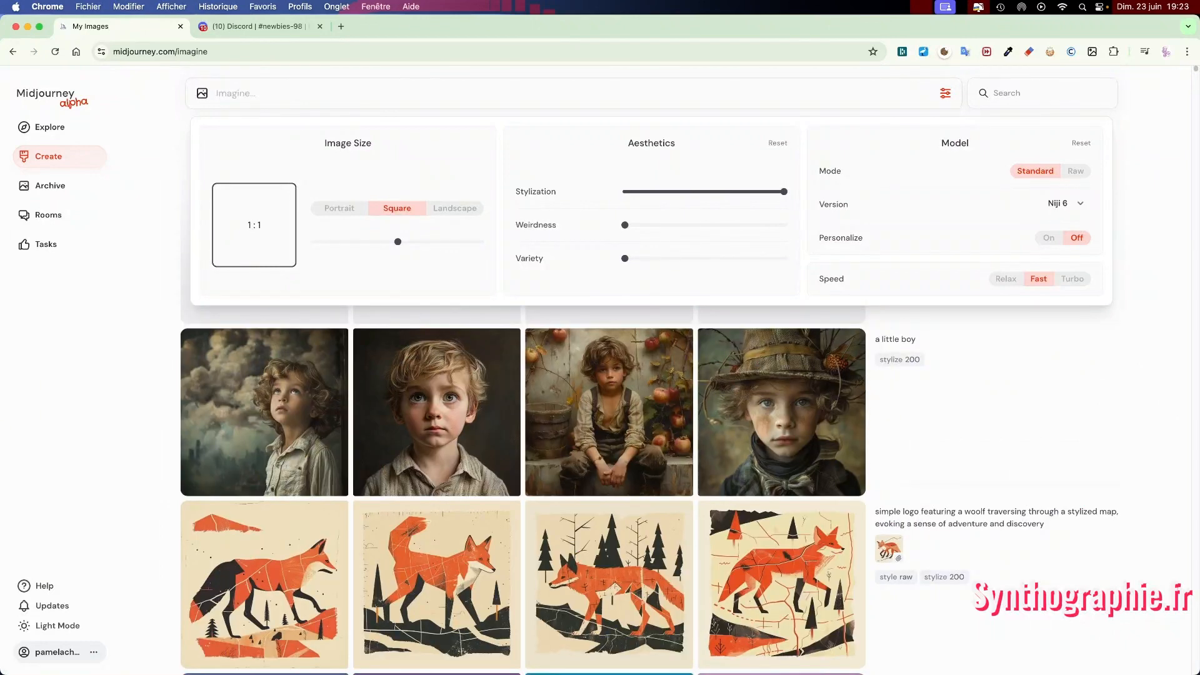
{"action": "left_click", "coordinate": [1050, 441]}
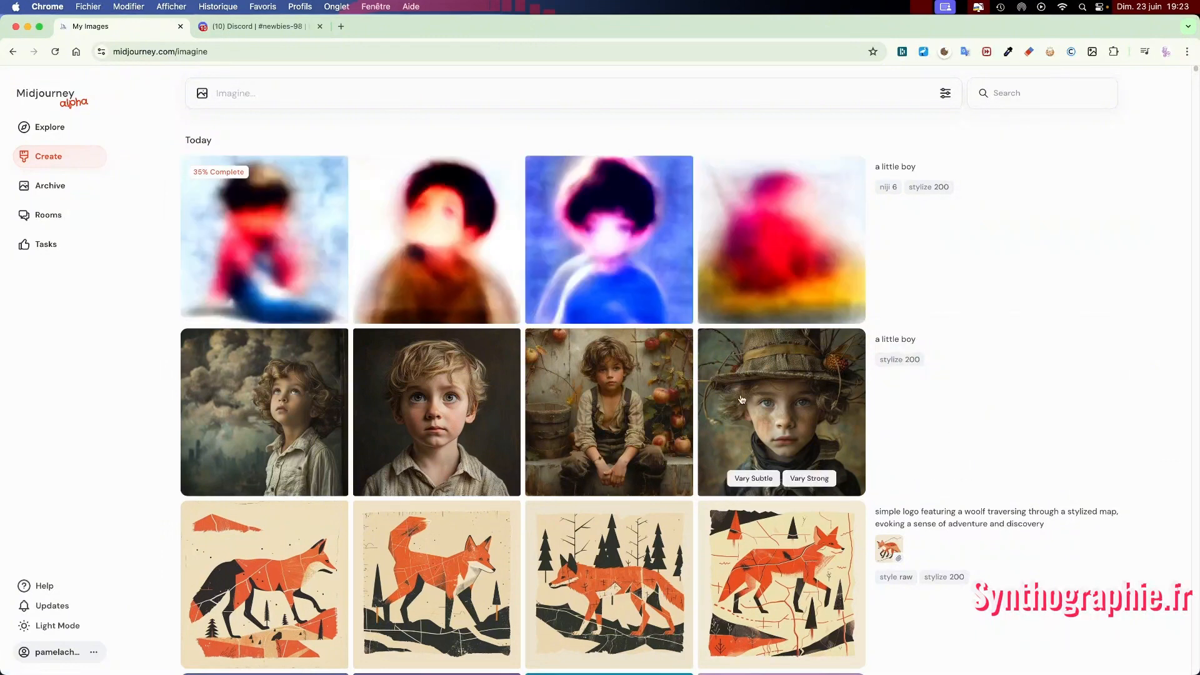
- Open the image of the boy in the hat and submit a centered reframe to a 2:1 ratio
{"action": "left_click", "coordinate": [808, 407]}
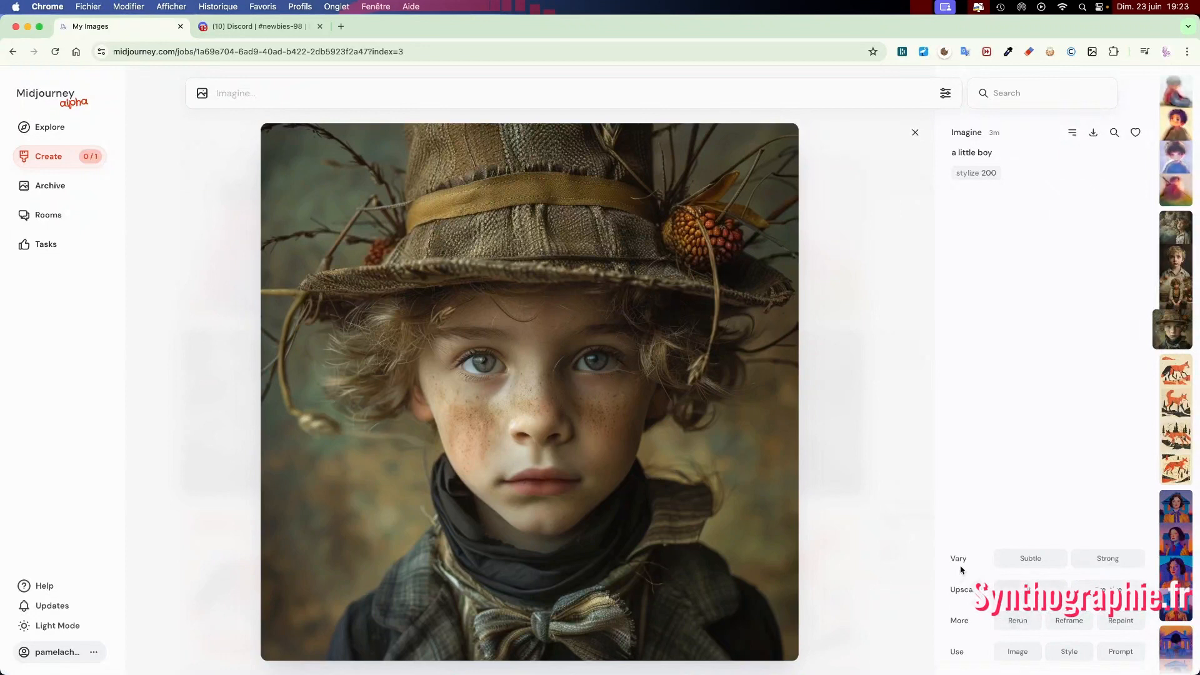
{"action": "mouse_move", "coordinate": [972, 558]}
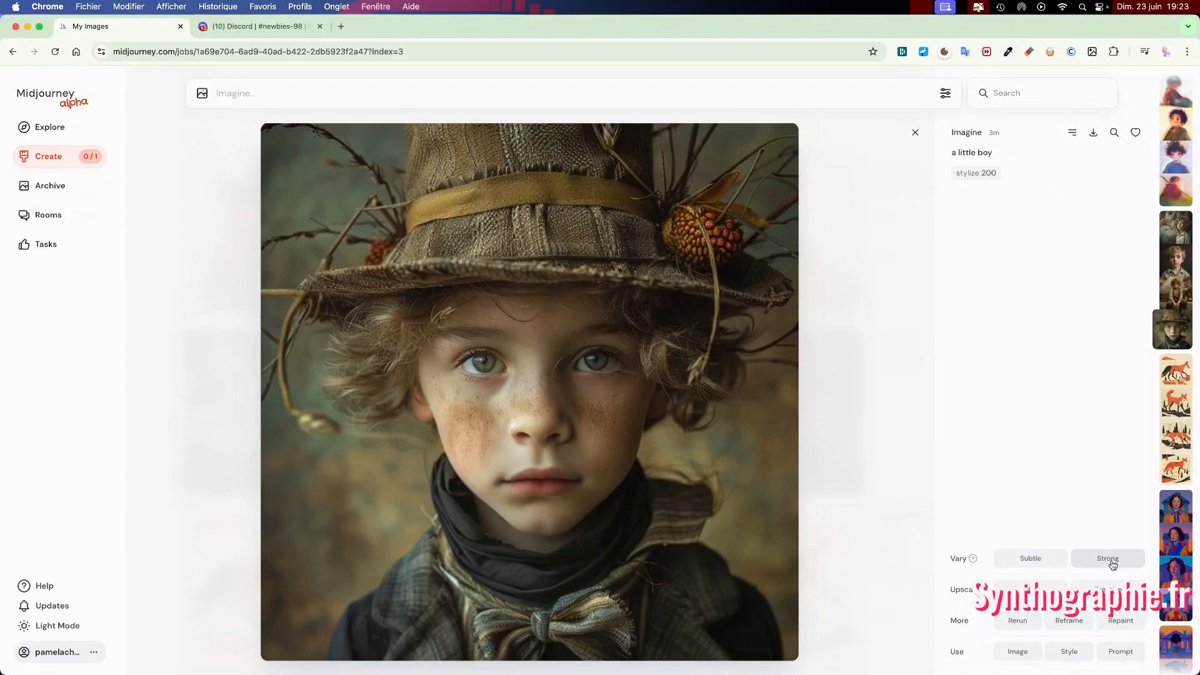
{"action": "mouse_move", "coordinate": [963, 591]}
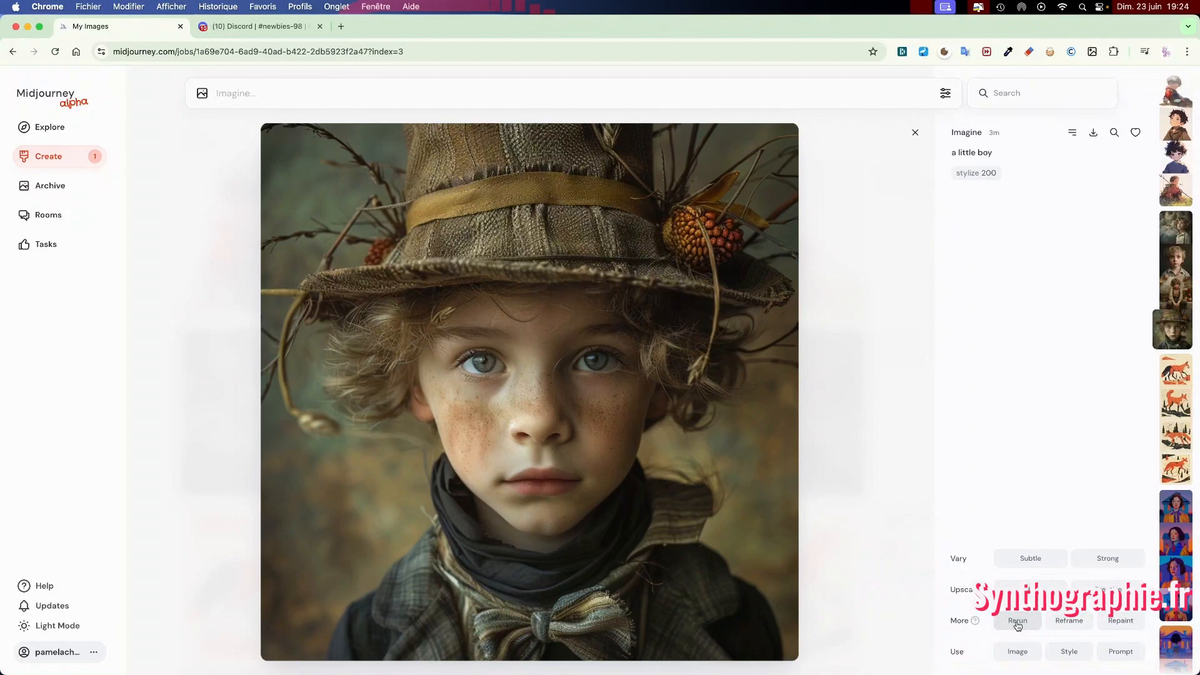
{"action": "left_click", "coordinate": [1073, 626]}
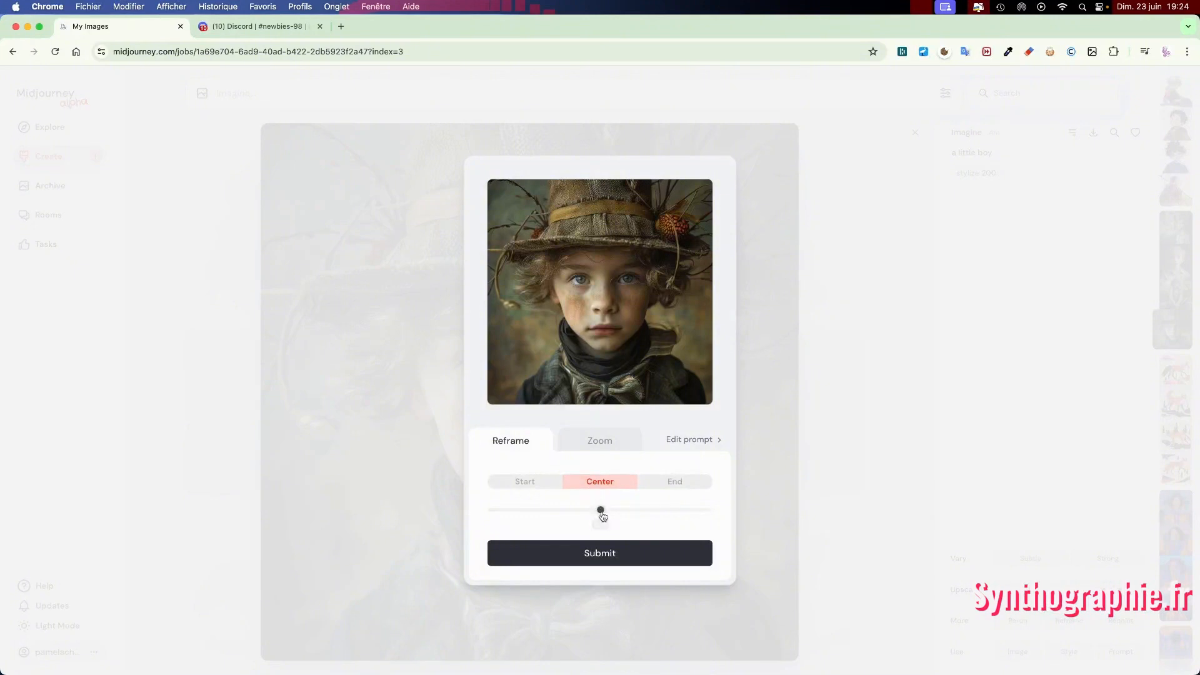
{"action": "mouse_move", "coordinate": [601, 508]}
{"action": "left_click_drag", "start_coordinate": [601, 507], "coordinate": [693, 509]}
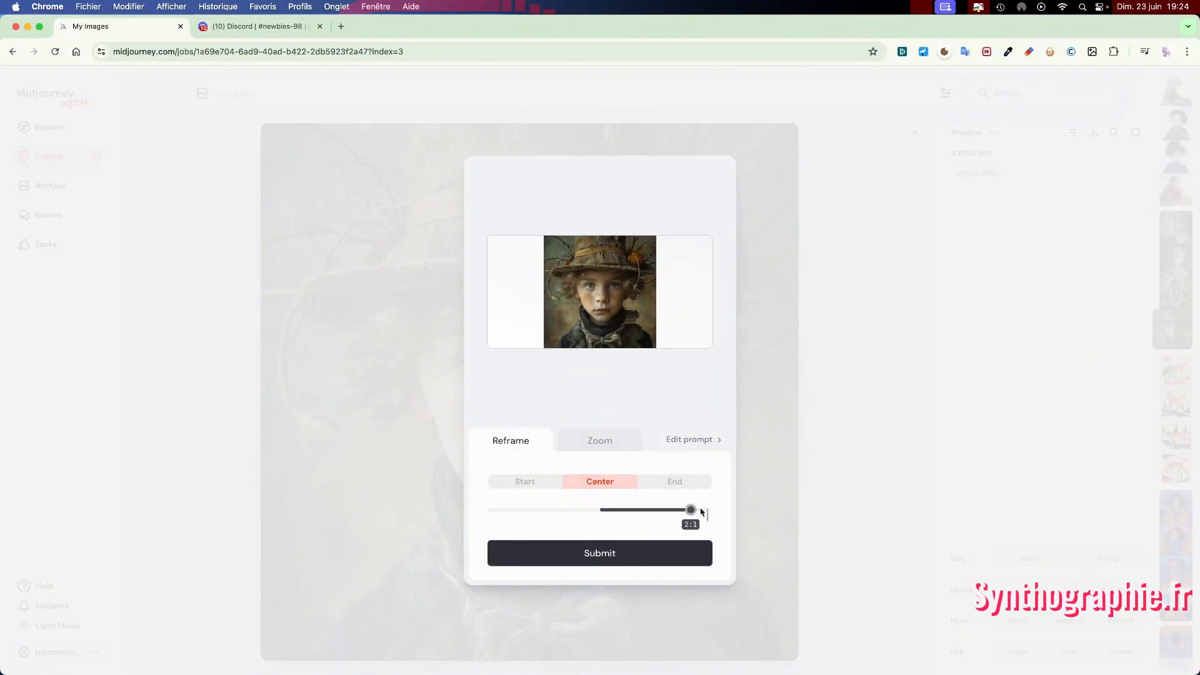
{"action": "left_click", "coordinate": [590, 561]}
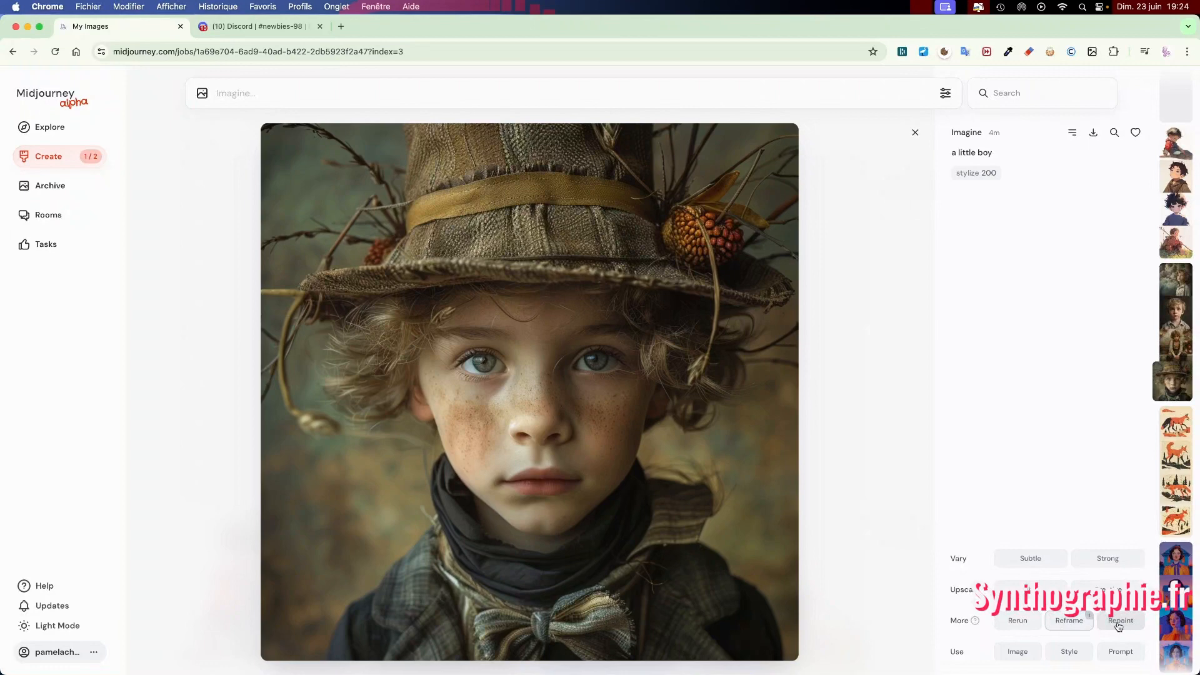
- Start repainting the boy's image and mark both eyes with the lasso as the area to change
{"action": "left_click", "coordinate": [1120, 622]}
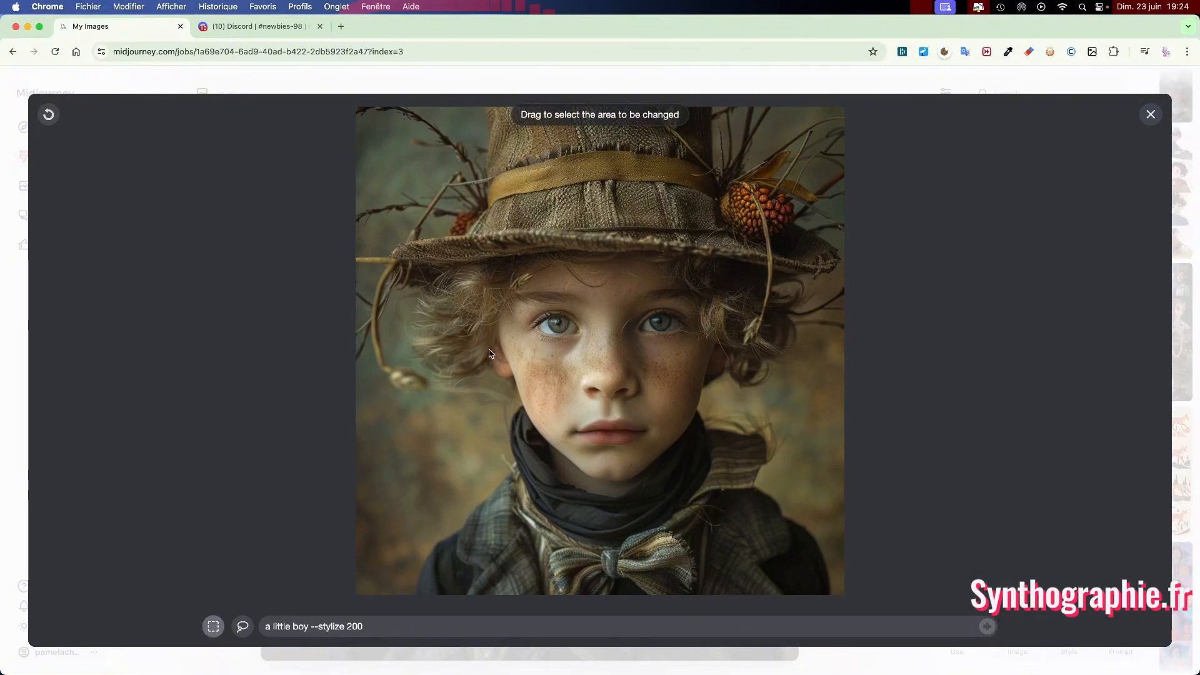
{"action": "left_click", "coordinate": [243, 628]}
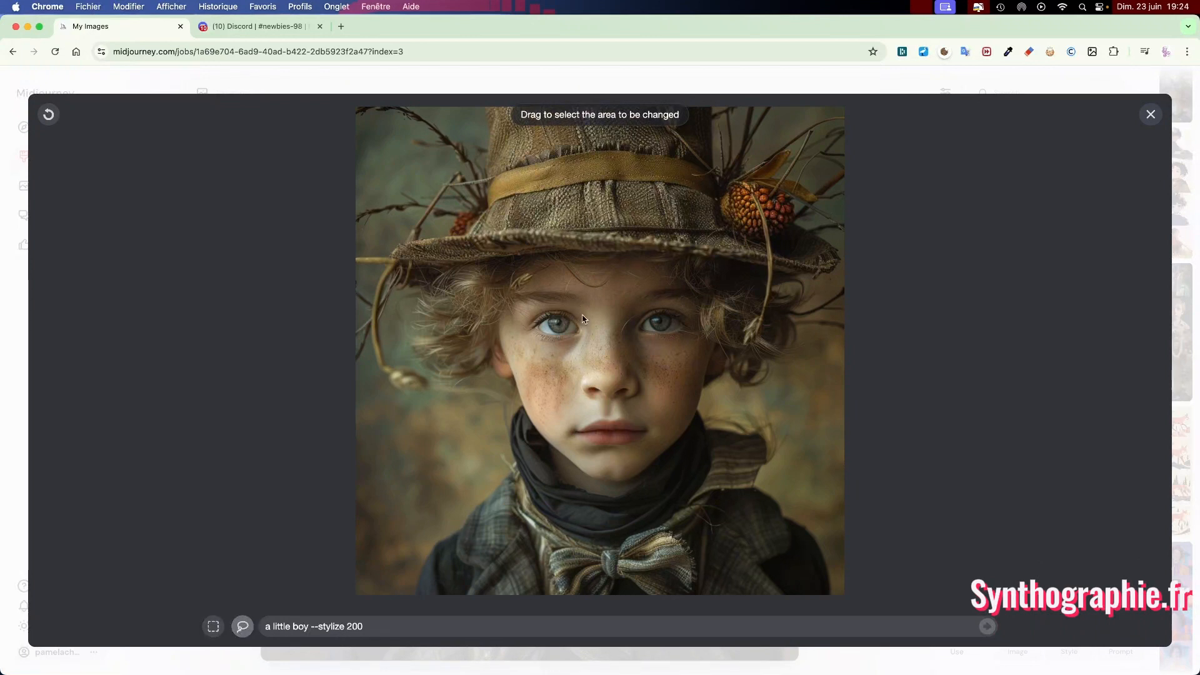
{"action": "mouse_move", "coordinate": [585, 316]}
{"action": "left_mouse_down"}
{"action": "mouse_move", "coordinate": [540, 307]}
{"action": "mouse_move", "coordinate": [526, 332]}
{"action": "mouse_move", "coordinate": [549, 343]}
{"action": "mouse_move", "coordinate": [630, 327]}
{"action": "mouse_move", "coordinate": [691, 338]}
{"action": "left_mouse_up"}
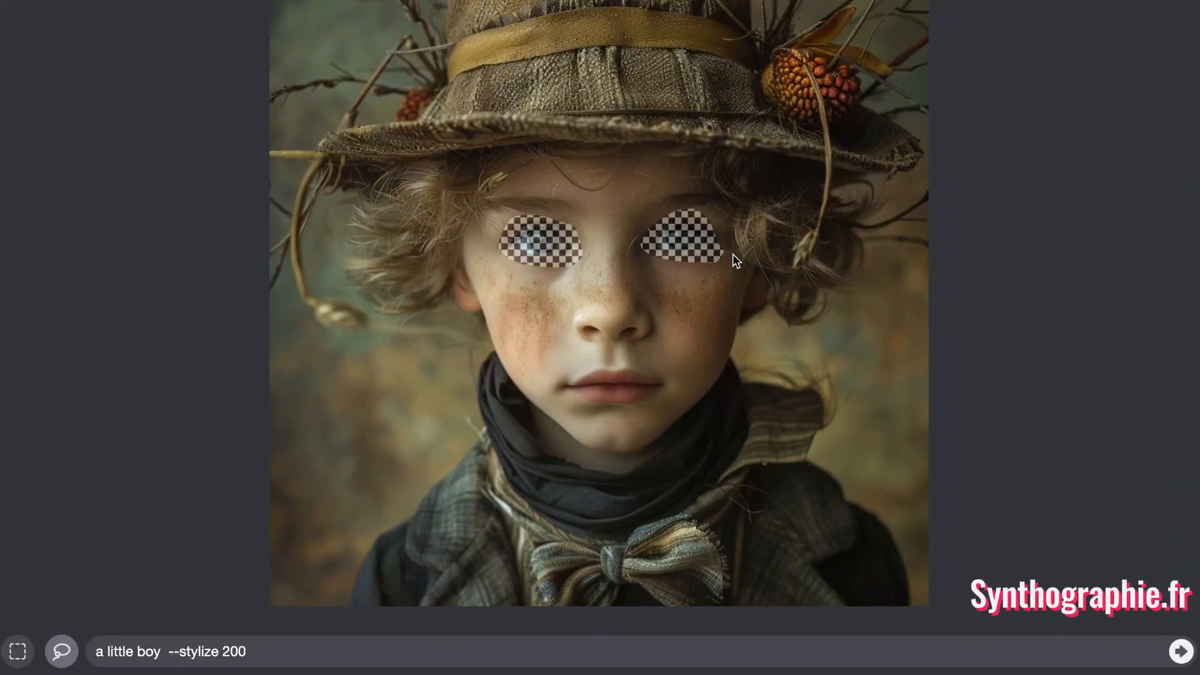
- Extend the repaint prompt to "a little boy with blue eyes --stylize 200" and submit it
{"action": "left_click", "coordinate": [160, 655]}
{"action": "type", "text": "wuth b"}
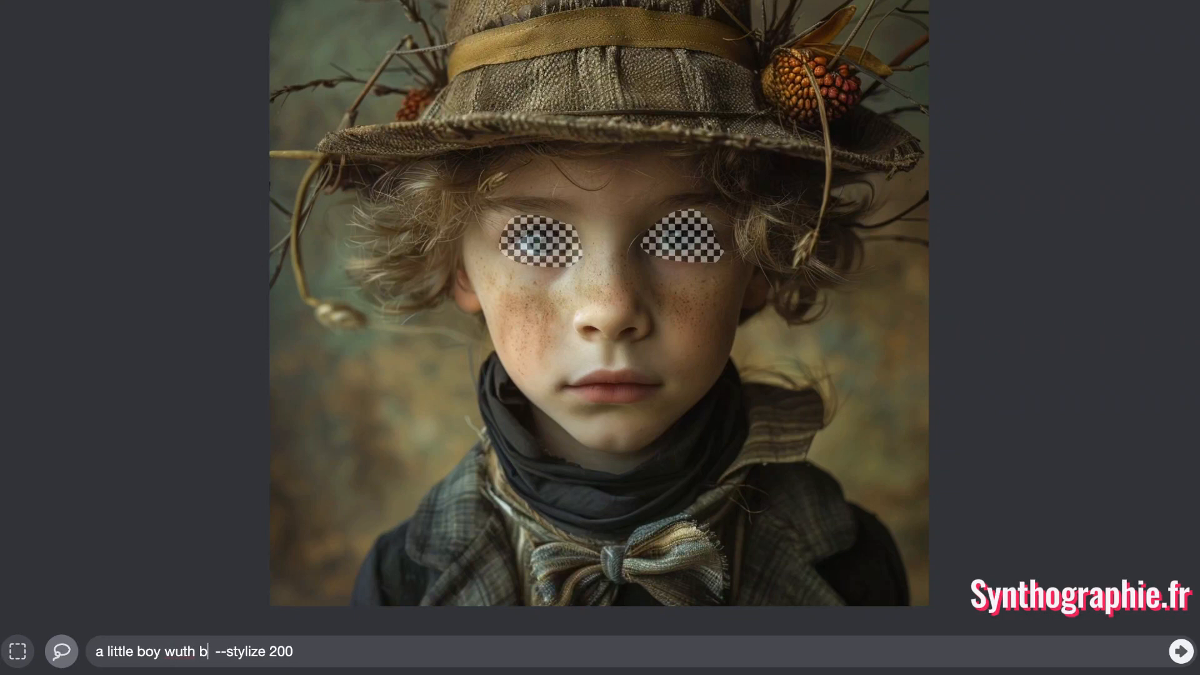
{"action": "type", "text": "lue eye"}
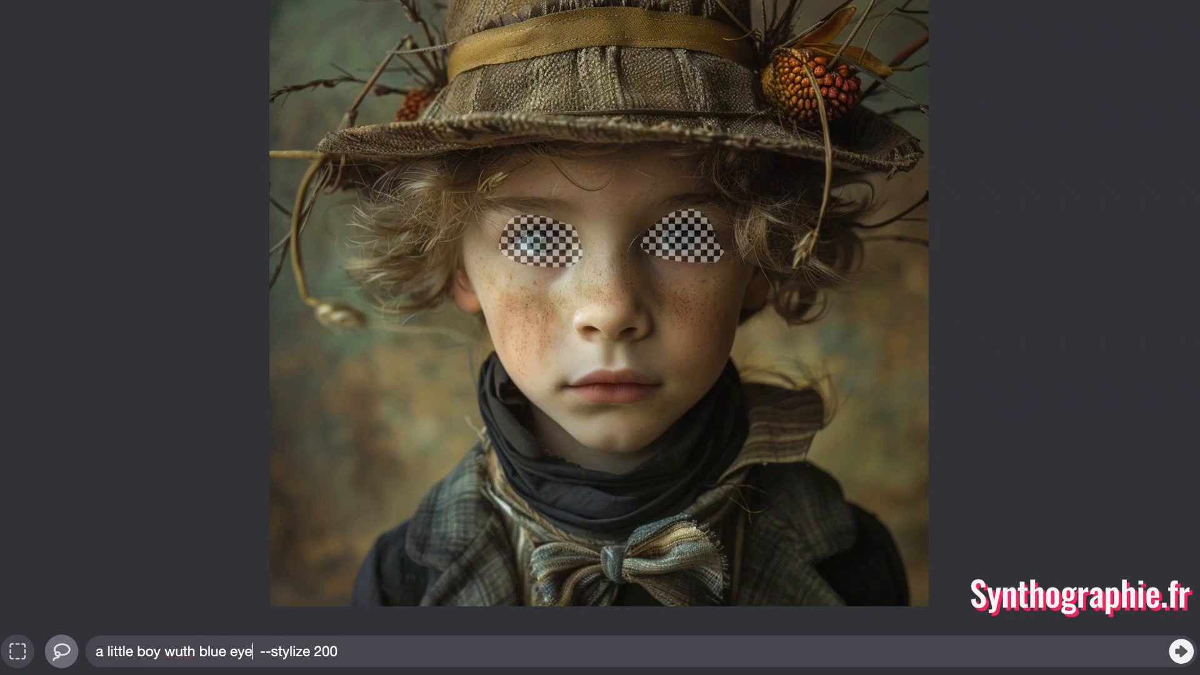
{"action": "type", "text": "s"}
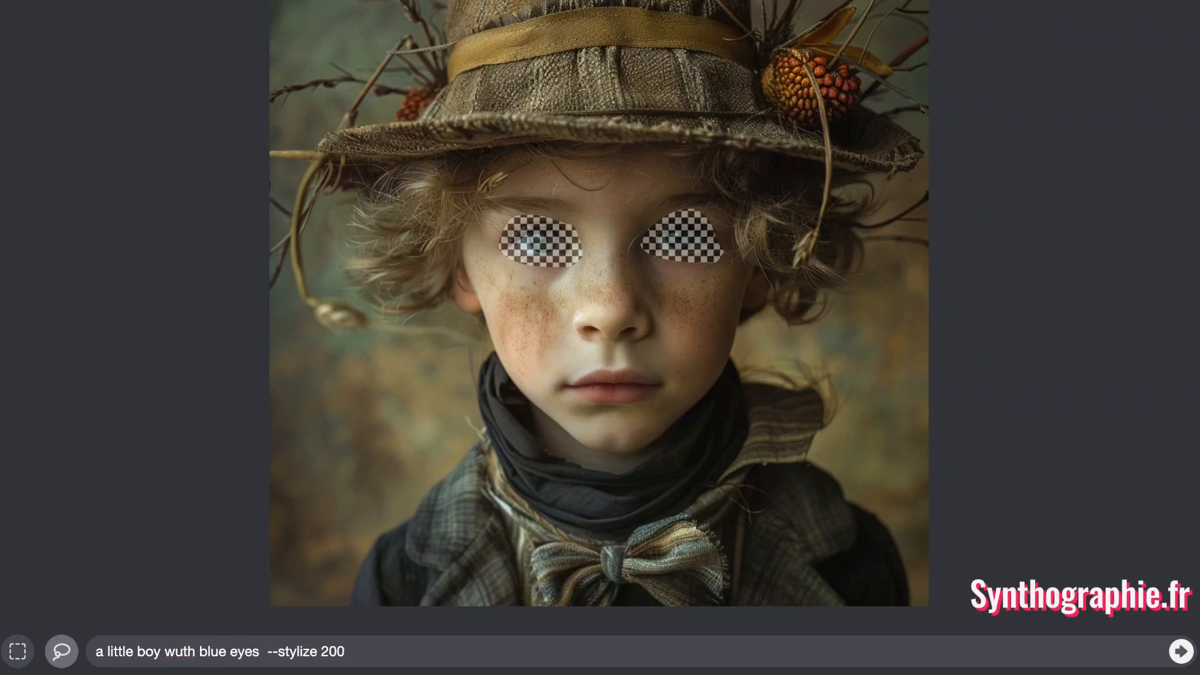
{"action": "left_click", "coordinate": [1185, 657]}
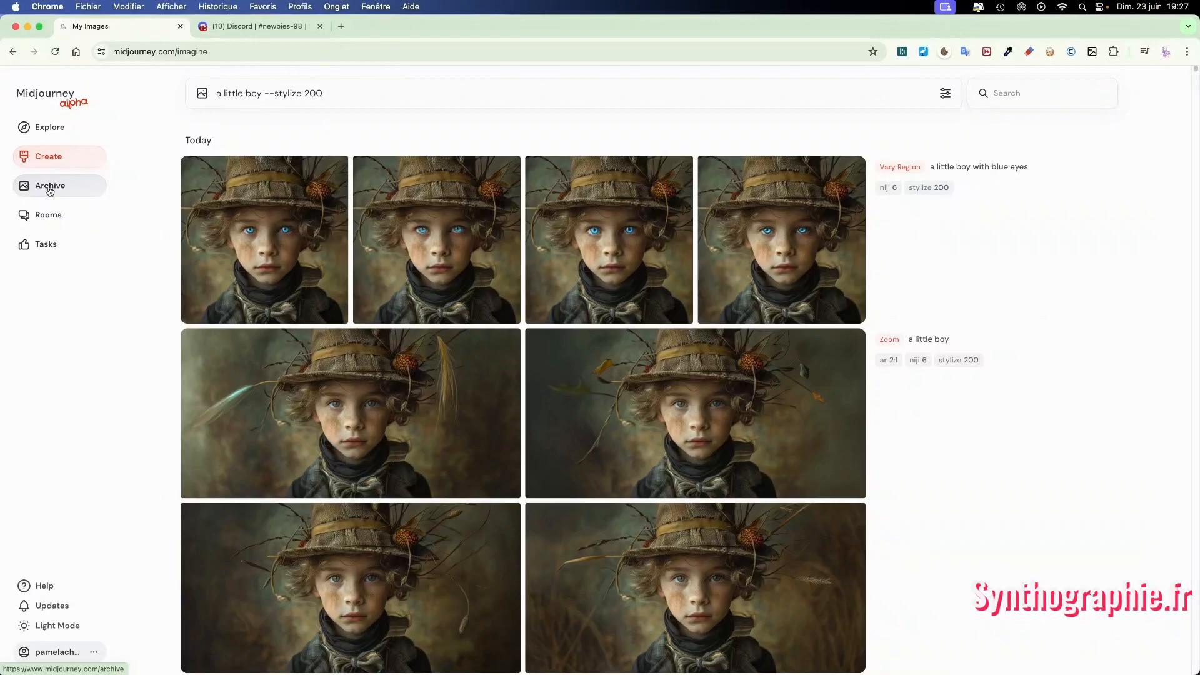
- Browse the Archive page through the images of earlier days and return to today's images
{"action": "left_click", "coordinate": [50, 187]}
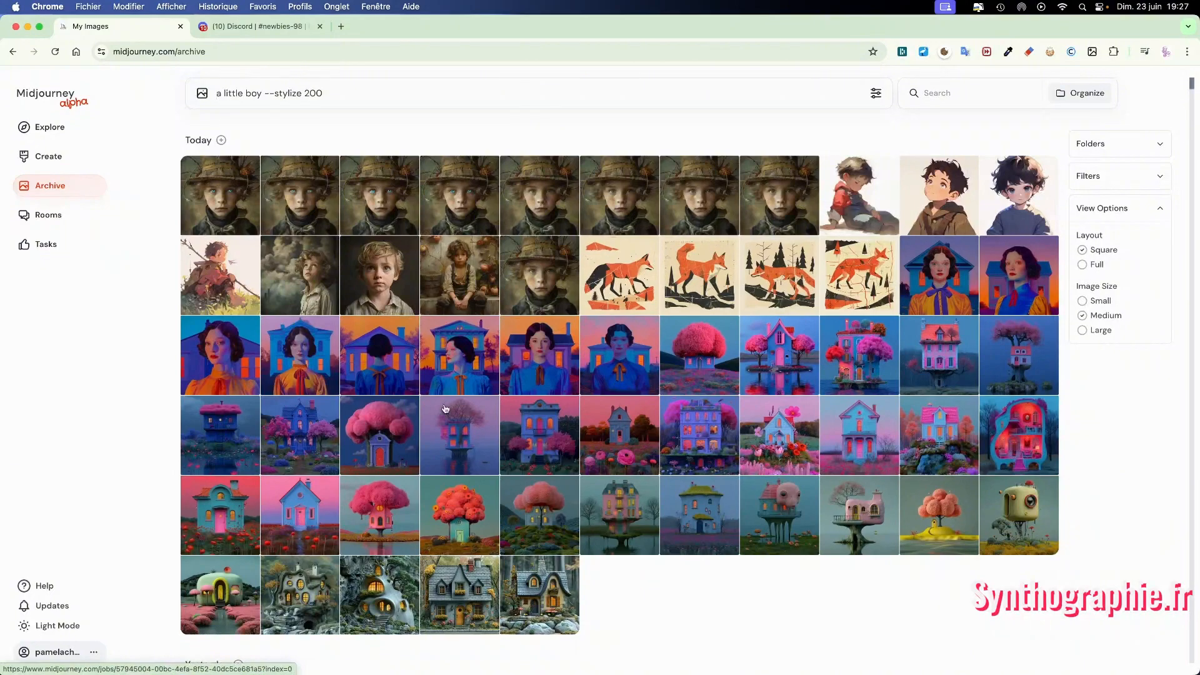
{"action": "scroll", "coordinate": [482, 417], "scroll_direction": "down", "scroll_amount": 2}
{"action": "scroll", "coordinate": [482, 417], "scroll_direction": "down", "scroll_amount": 20}
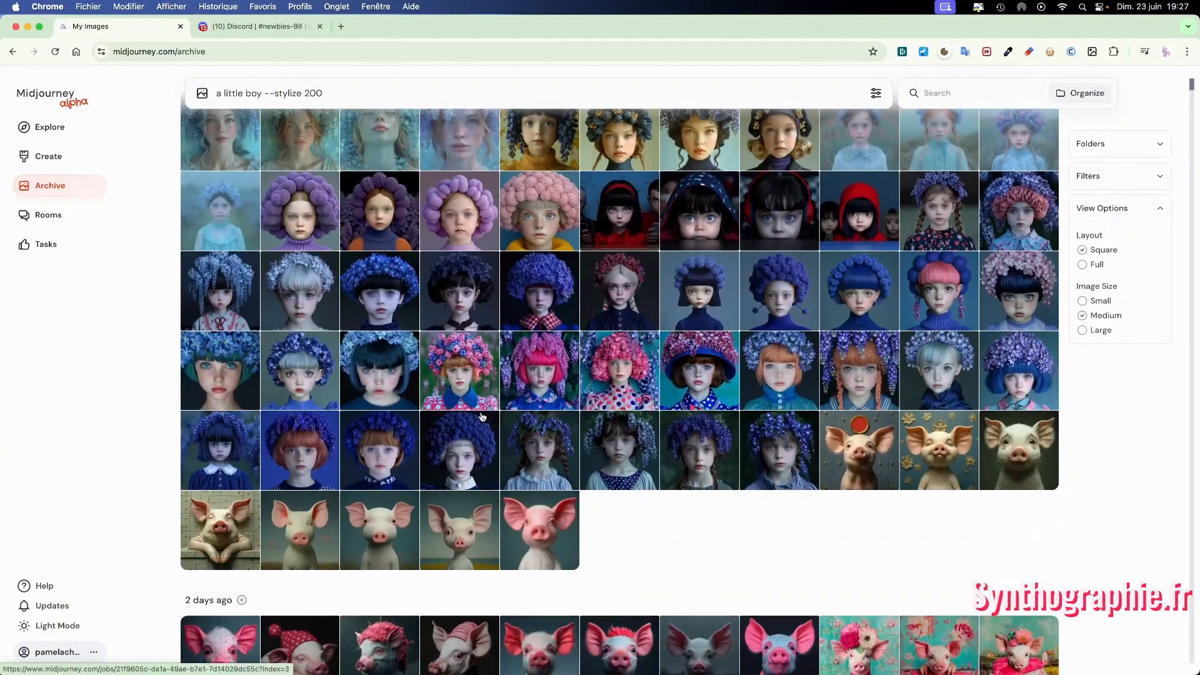
{"action": "scroll", "coordinate": [482, 417], "scroll_direction": "down", "scroll_amount": 5}
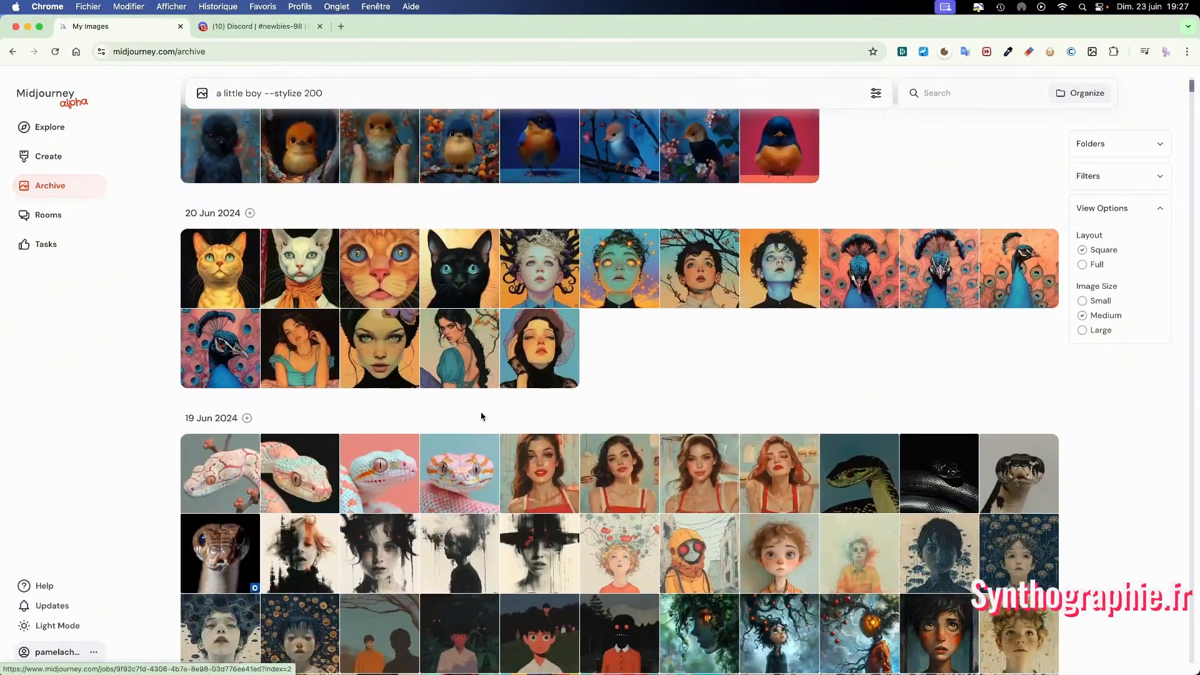
{"action": "scroll", "coordinate": [518, 383], "scroll_direction": "up", "scroll_amount": 20}
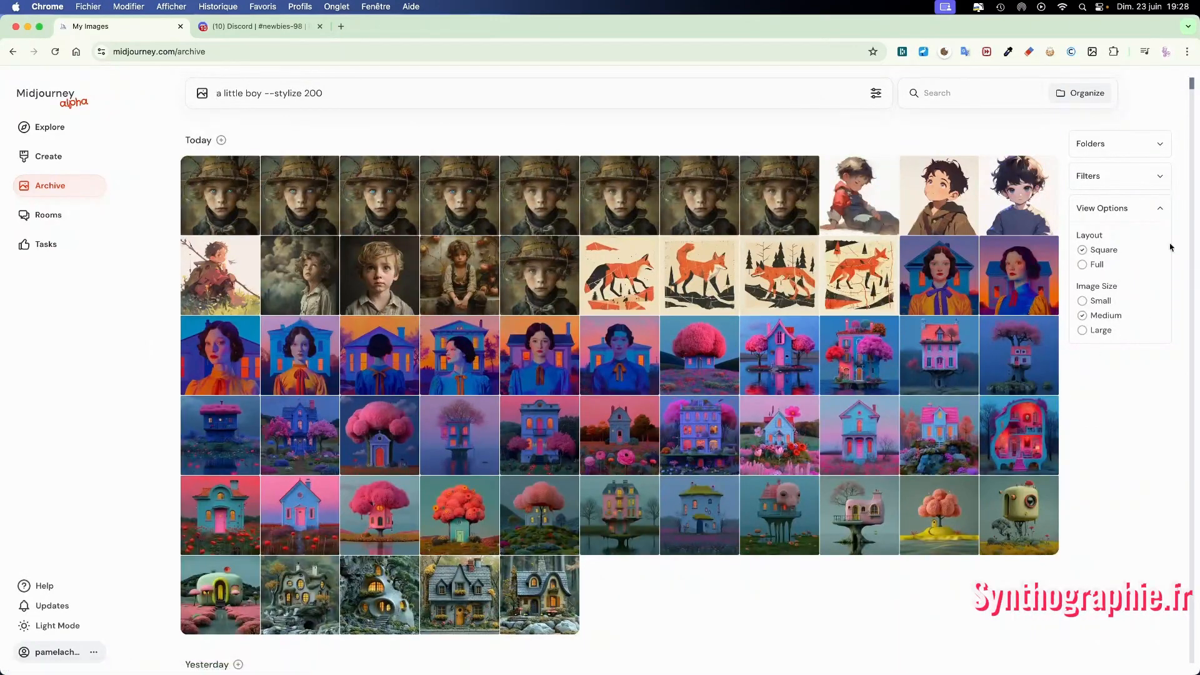
- Try the Large and Small image sizes in the archive, return to Medium, and set the layout to Full
{"action": "left_click", "coordinate": [1105, 335]}
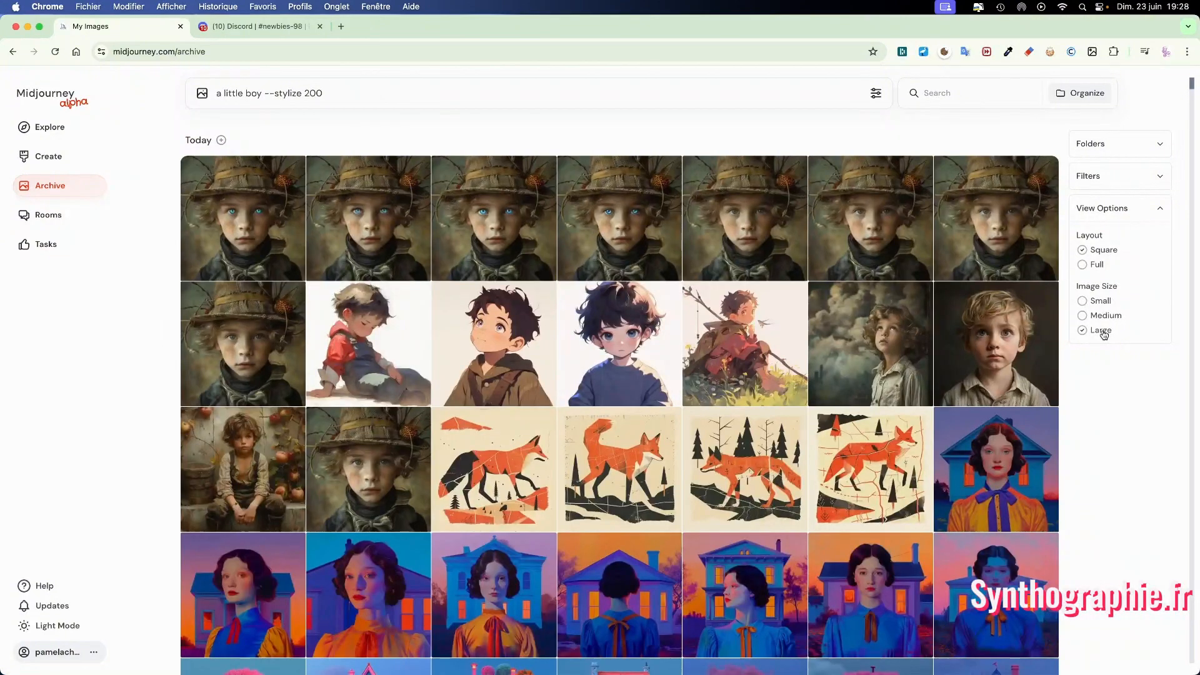
{"action": "left_click", "coordinate": [1102, 303]}
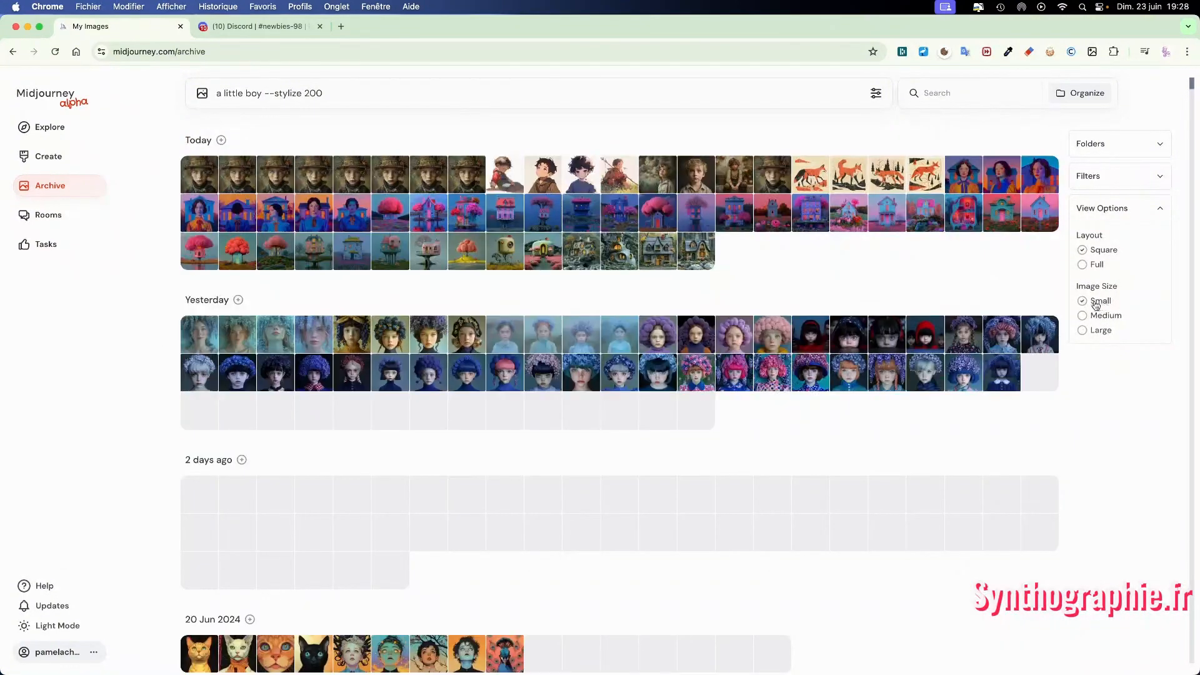
{"action": "left_click", "coordinate": [1106, 317]}
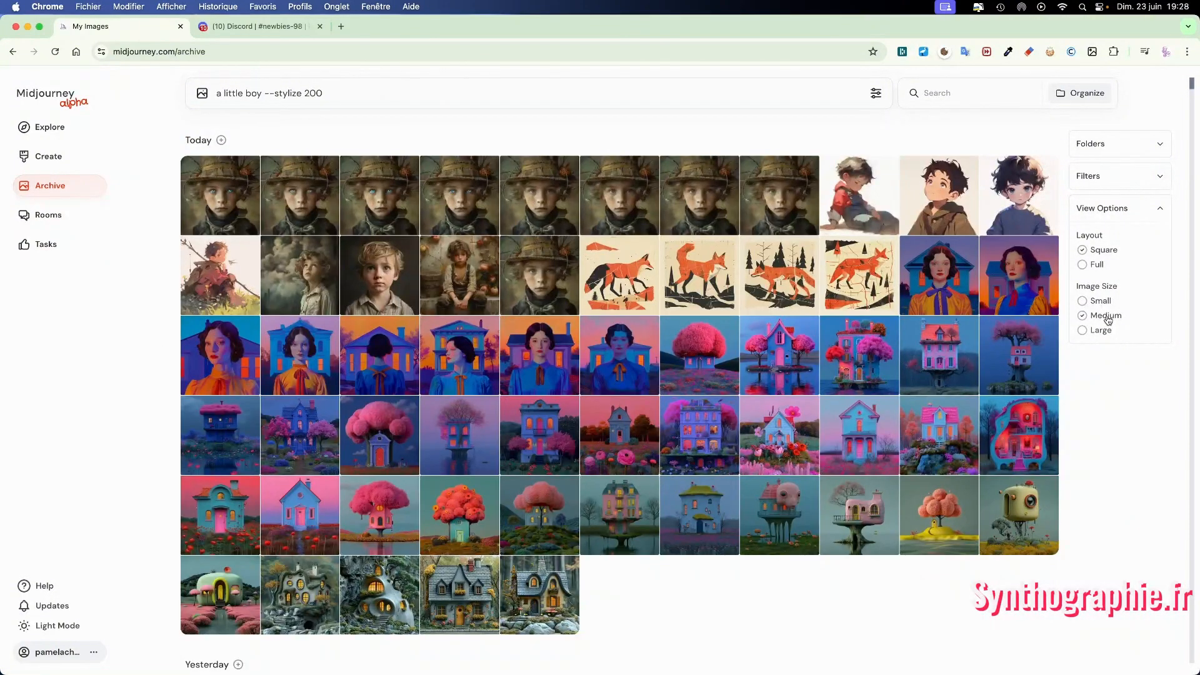
{"action": "left_click", "coordinate": [1099, 266]}
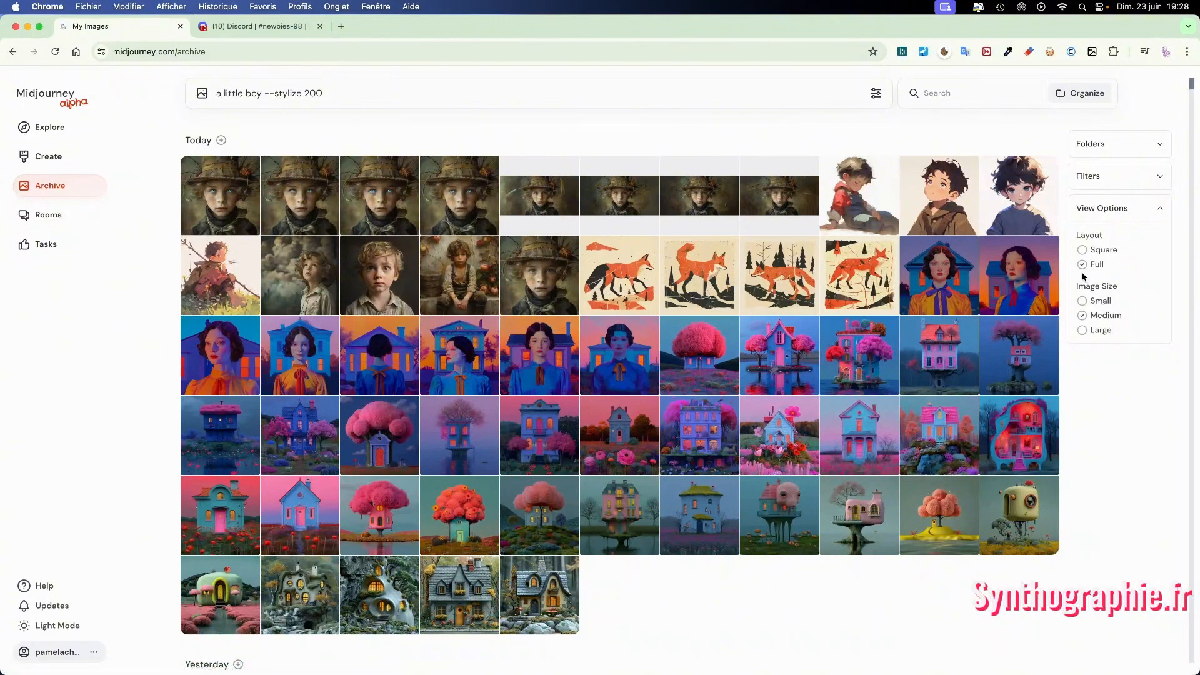
- Filter the archive to square, version 6, Raw images and look through the matching images by date
{"action": "left_click", "coordinate": [1161, 178]}
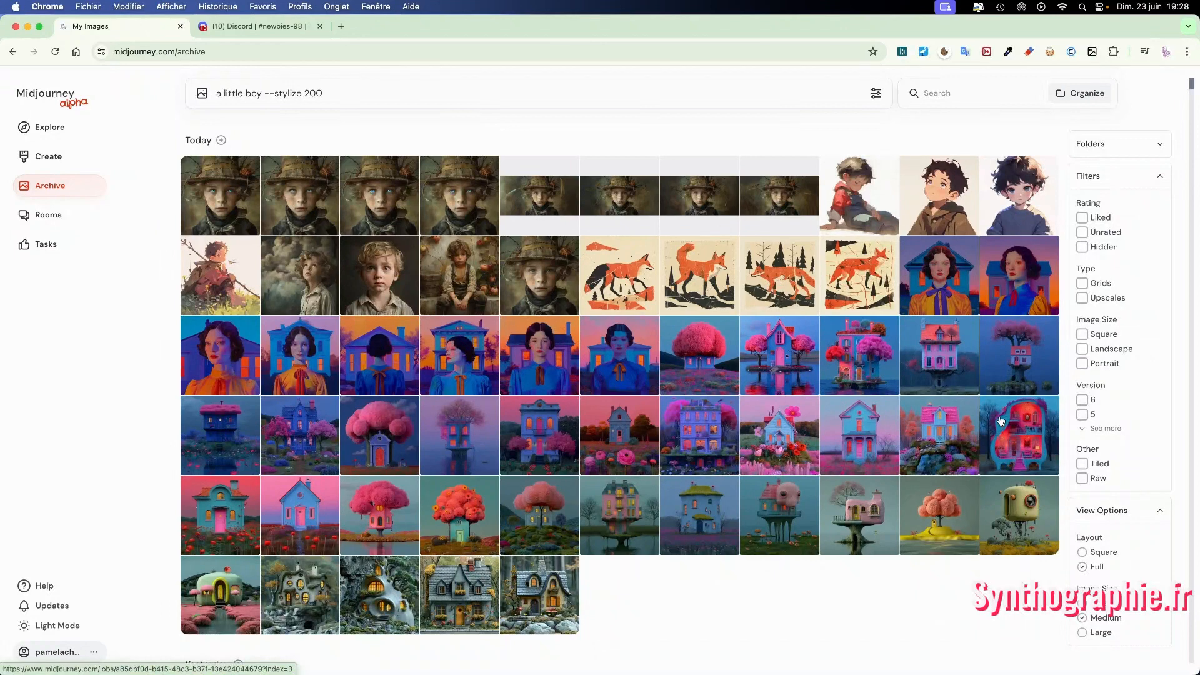
{"action": "left_click", "coordinate": [1082, 335]}
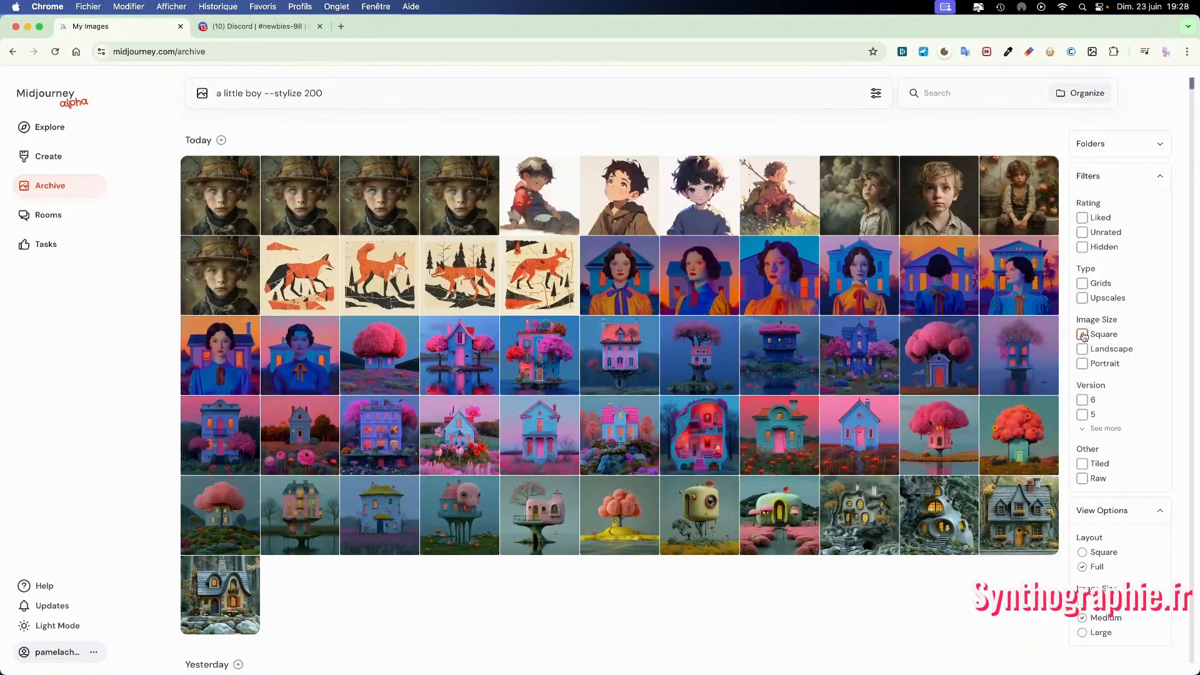
{"action": "left_click", "coordinate": [1082, 400]}
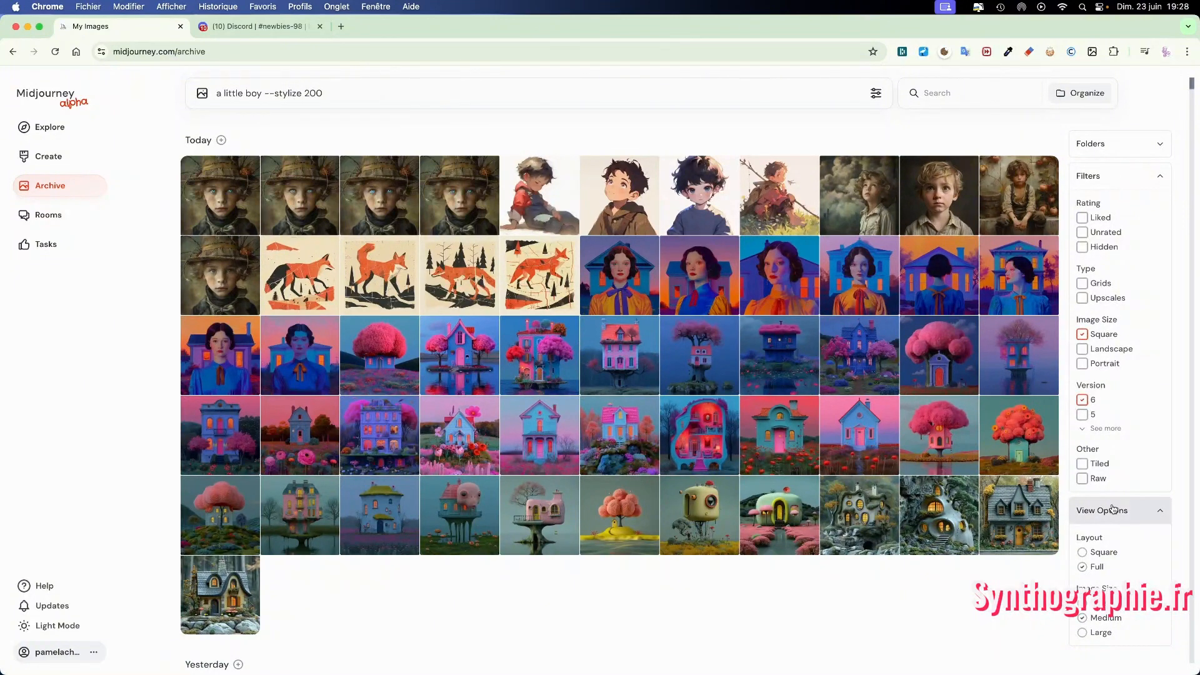
{"action": "left_click", "coordinate": [1083, 479]}
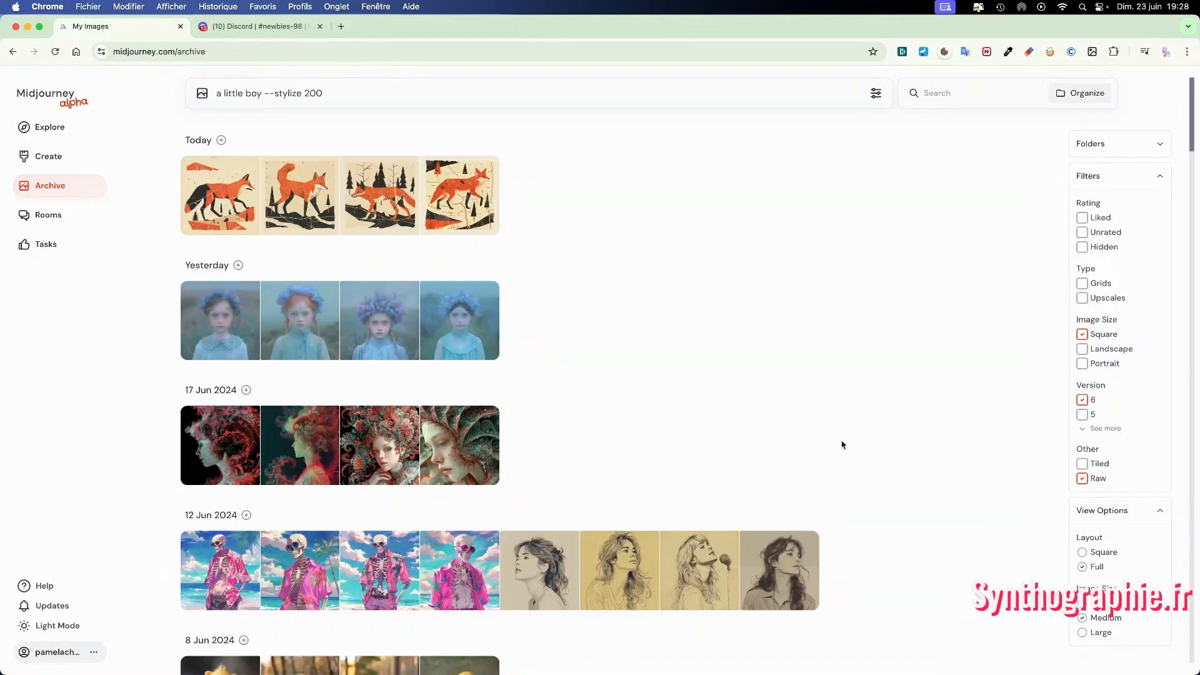
{"action": "scroll", "coordinate": [829, 437], "scroll_direction": "down", "scroll_amount": 5}
{"action": "scroll", "coordinate": [830, 438], "scroll_direction": "up", "scroll_amount": 5}
- Clear the Raw, version 6 and Square filters from the archive
{"action": "left_click", "coordinate": [1081, 478]}
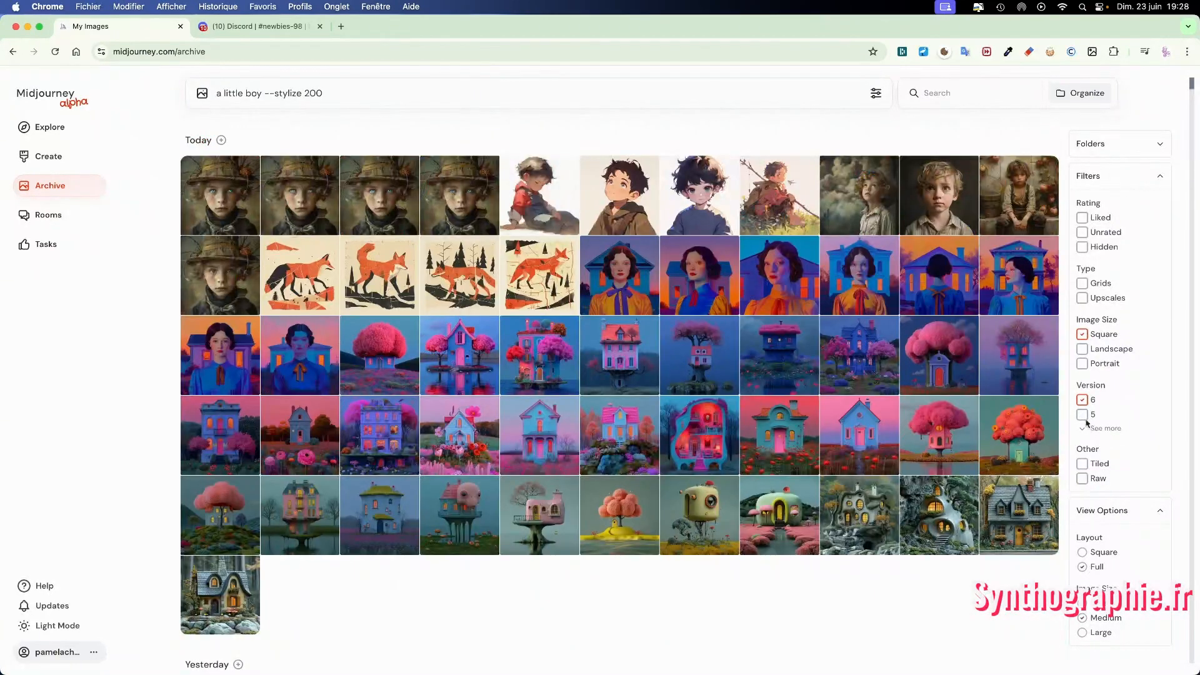
{"action": "left_click", "coordinate": [1083, 401]}
{"action": "left_click", "coordinate": [1092, 337]}
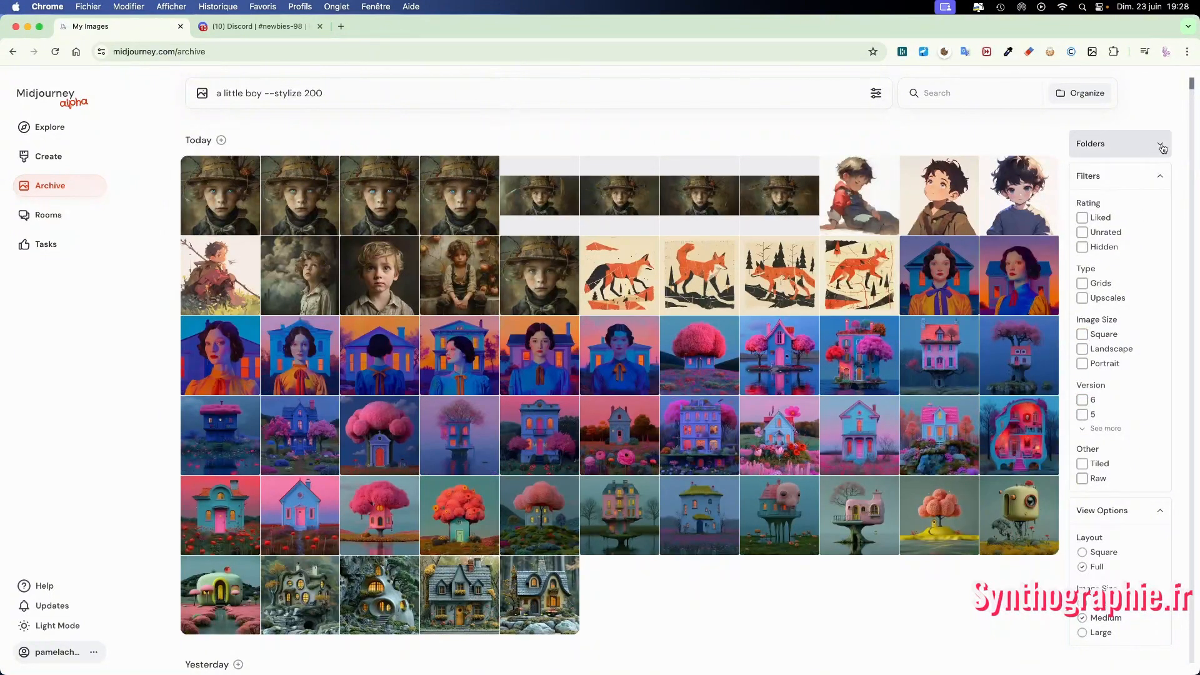
- Expand the archive's folder list and view the images in the jellyfish and Mignon folders
{"action": "left_click", "coordinate": [1161, 146]}
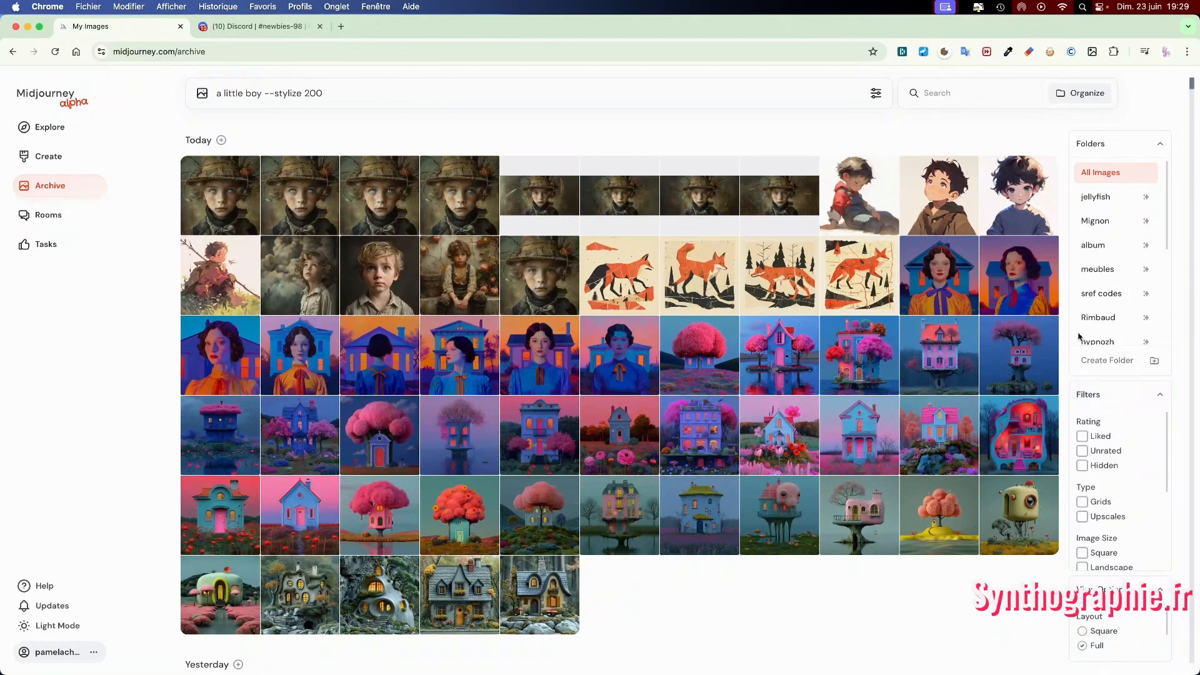
{"action": "left_click", "coordinate": [1101, 199]}
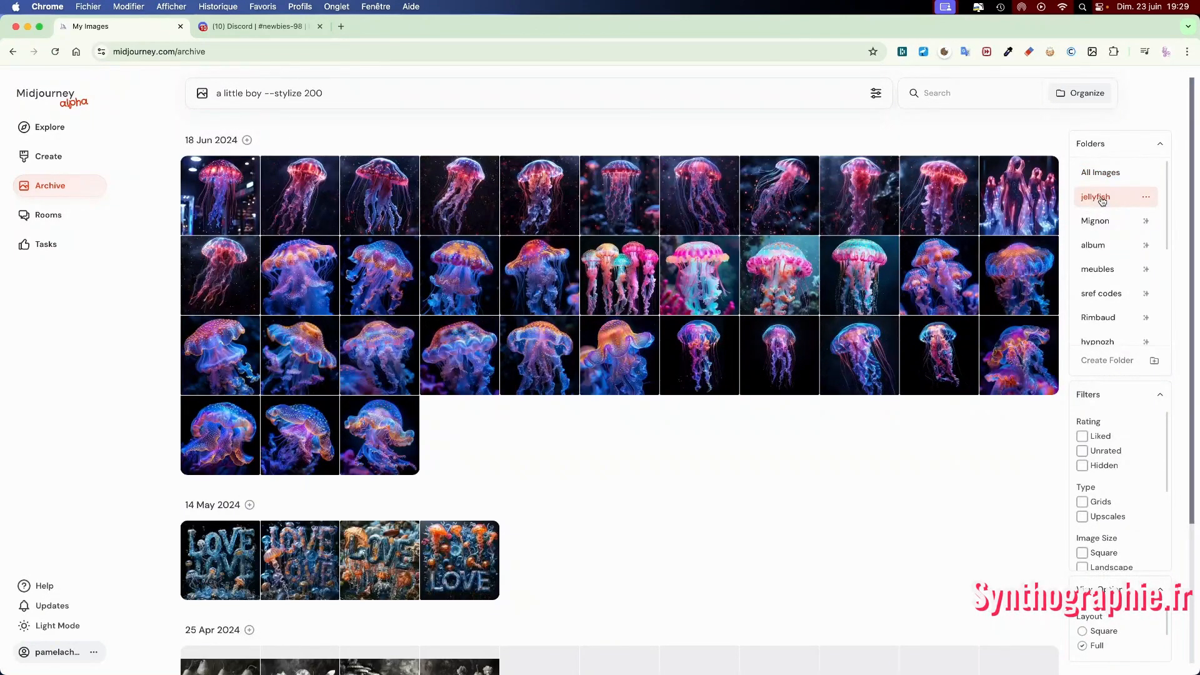
{"action": "left_click", "coordinate": [1101, 198]}
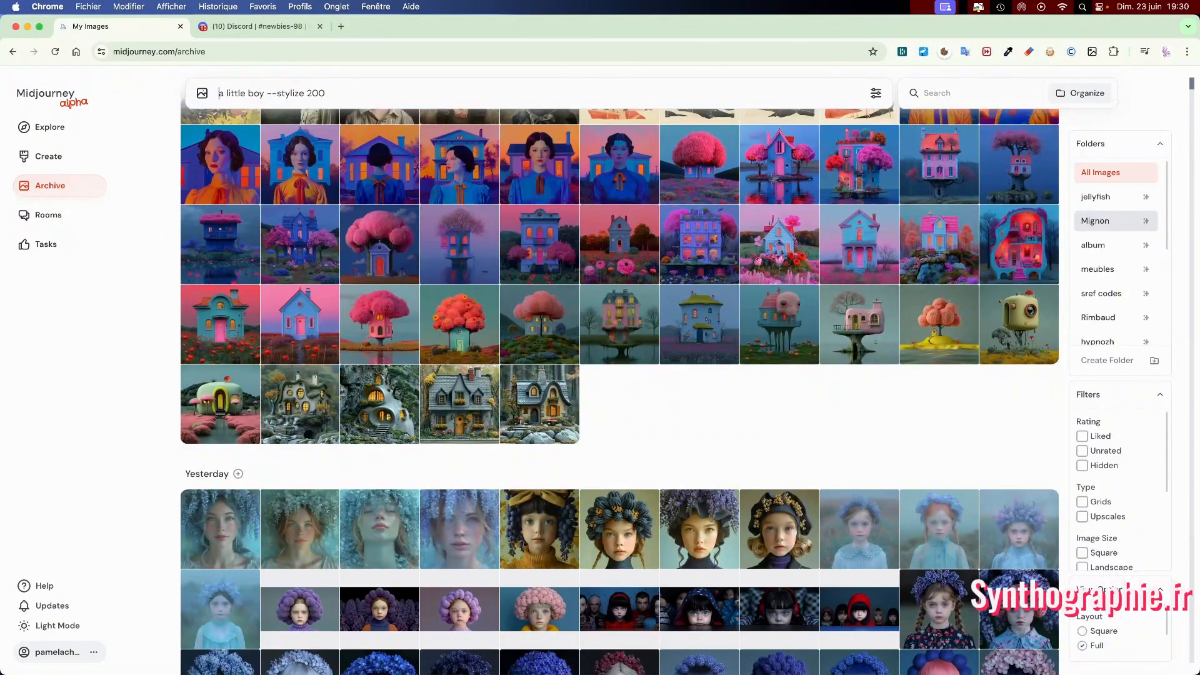
{"action": "left_click", "coordinate": [1101, 221]}
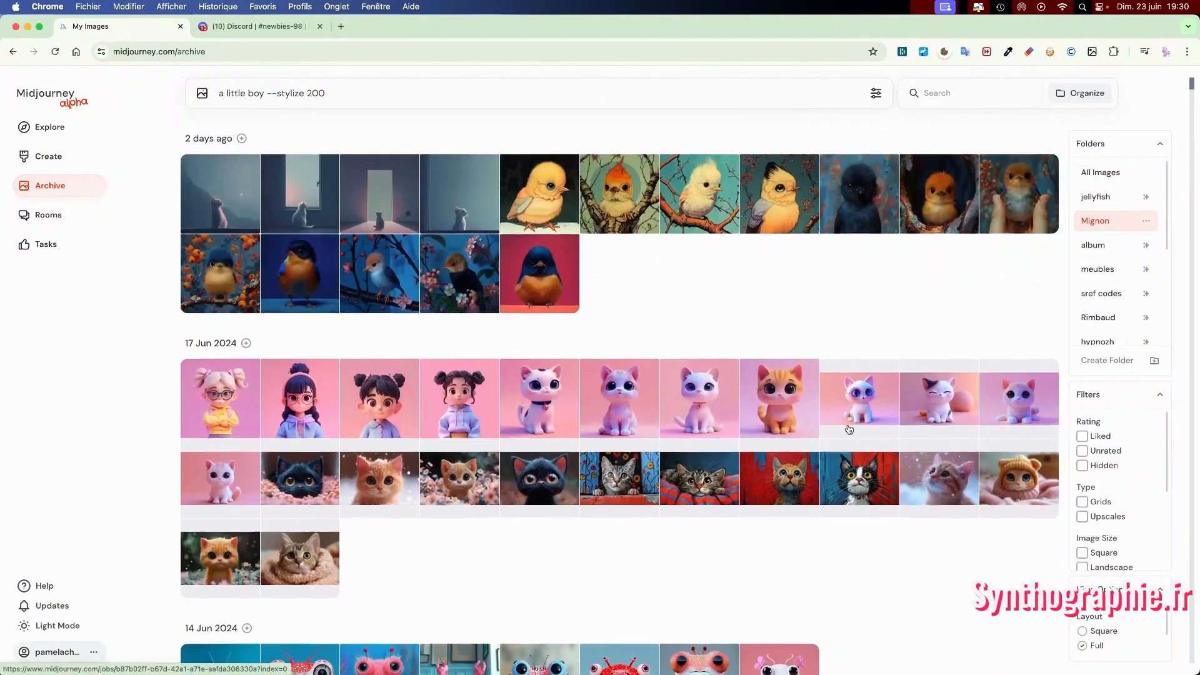
{"action": "scroll", "coordinate": [848, 430], "scroll_direction": "down", "scroll_amount": 10}
{"action": "scroll", "coordinate": [848, 430], "scroll_direction": "down", "scroll_amount": 15}
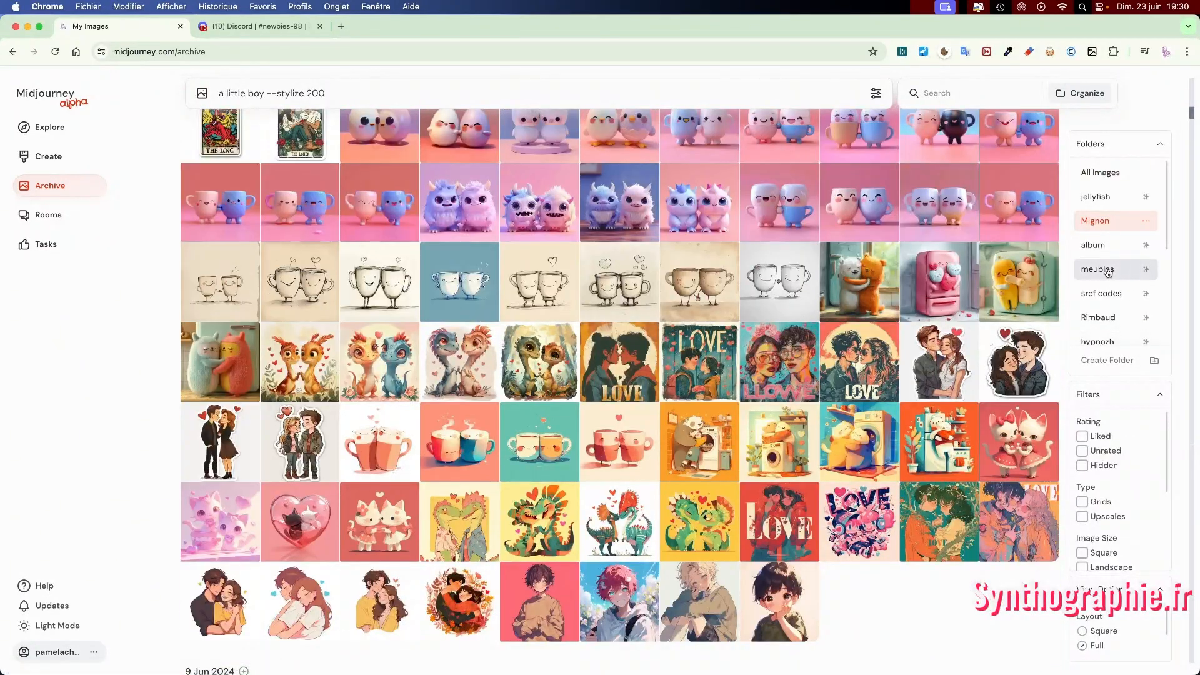
- View the images in the meubles and Rimbaud folders and look over the remaining folder names
{"action": "left_click", "coordinate": [1106, 270]}
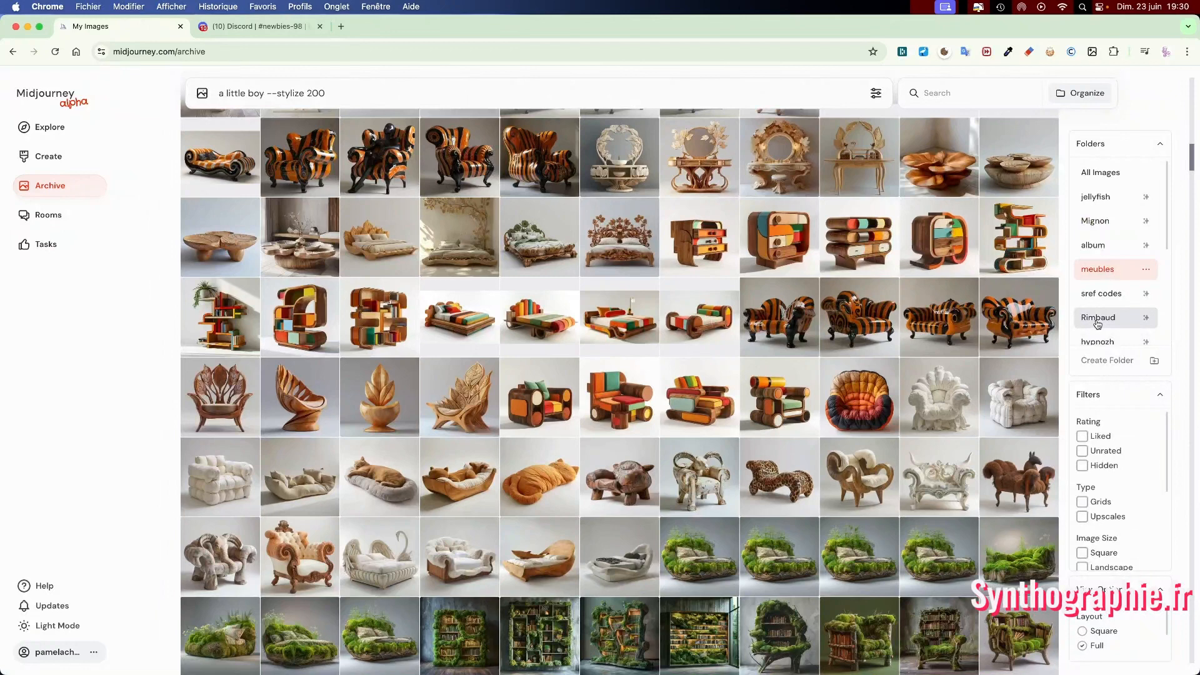
{"action": "left_click", "coordinate": [1098, 319]}
{"action": "scroll", "coordinate": [1100, 324], "scroll_direction": "down", "scroll_amount": 3}
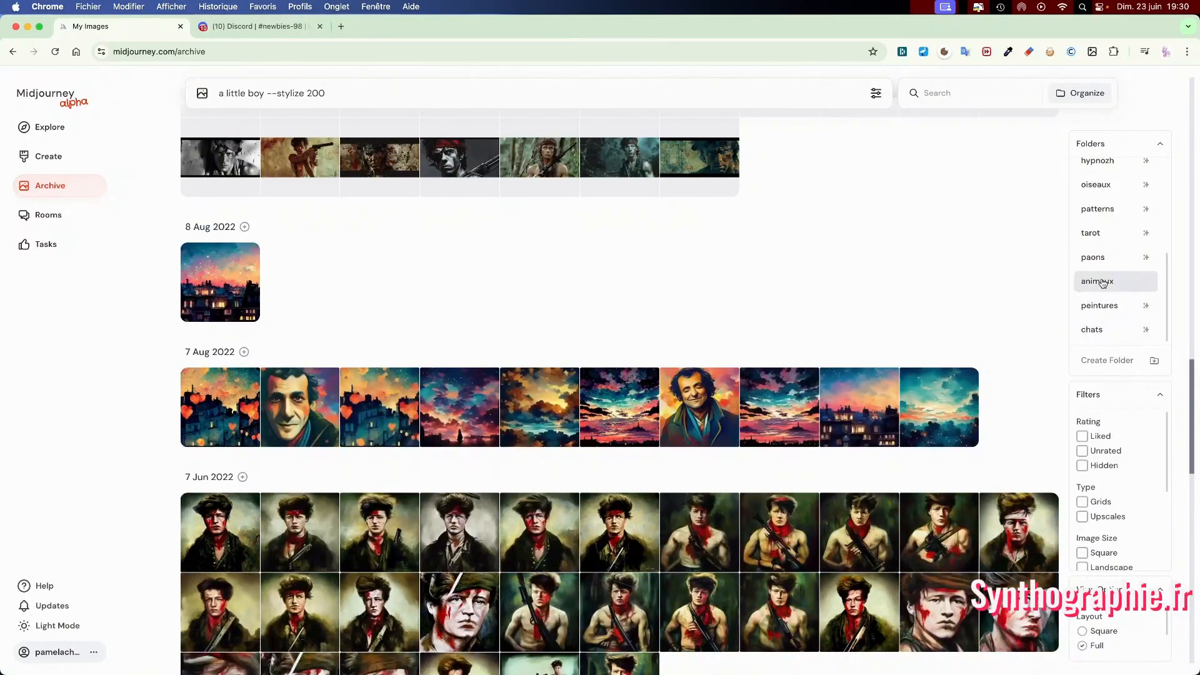
{"action": "scroll", "coordinate": [694, 298], "scroll_direction": "up", "scroll_amount": 10}
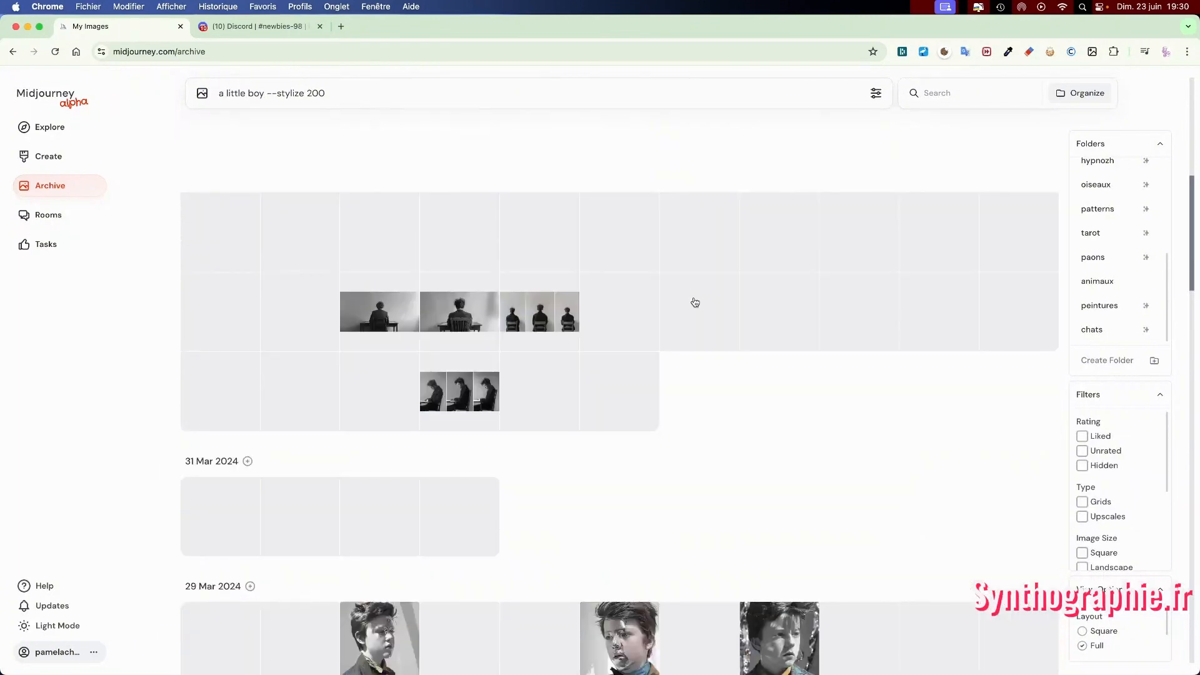
{"action": "scroll", "coordinate": [694, 302], "scroll_direction": "up", "scroll_amount": 5}
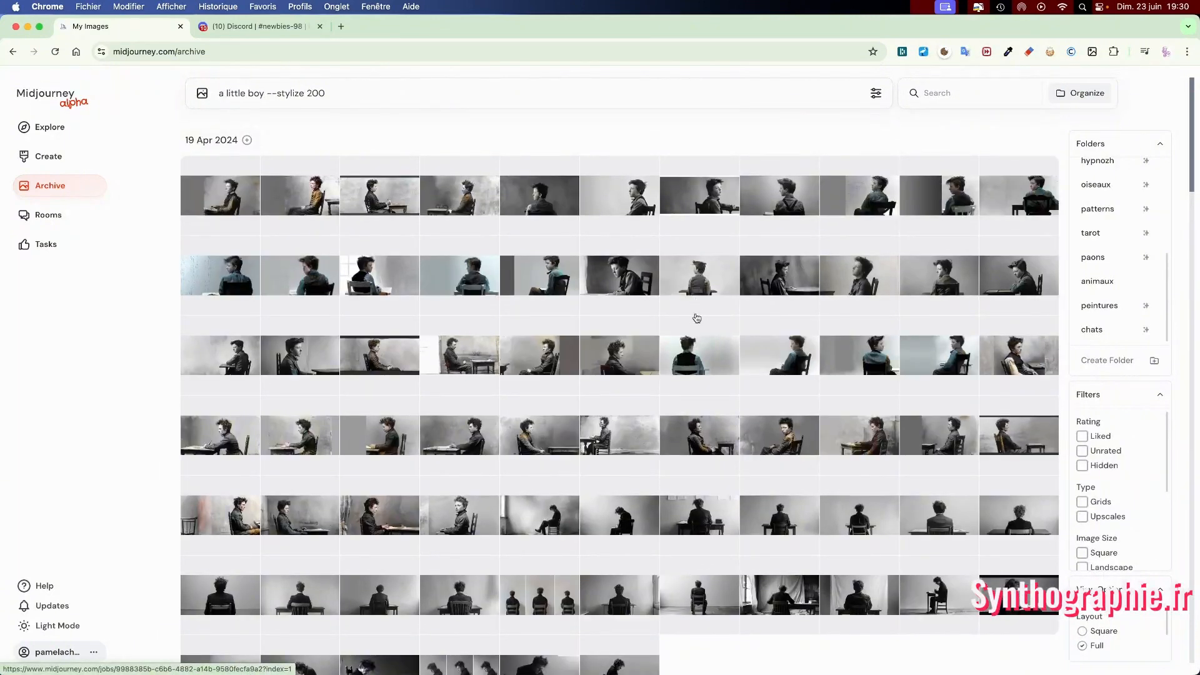
{"action": "left_click_drag", "start_coordinate": [850, 278], "coordinate": [680, 324]}
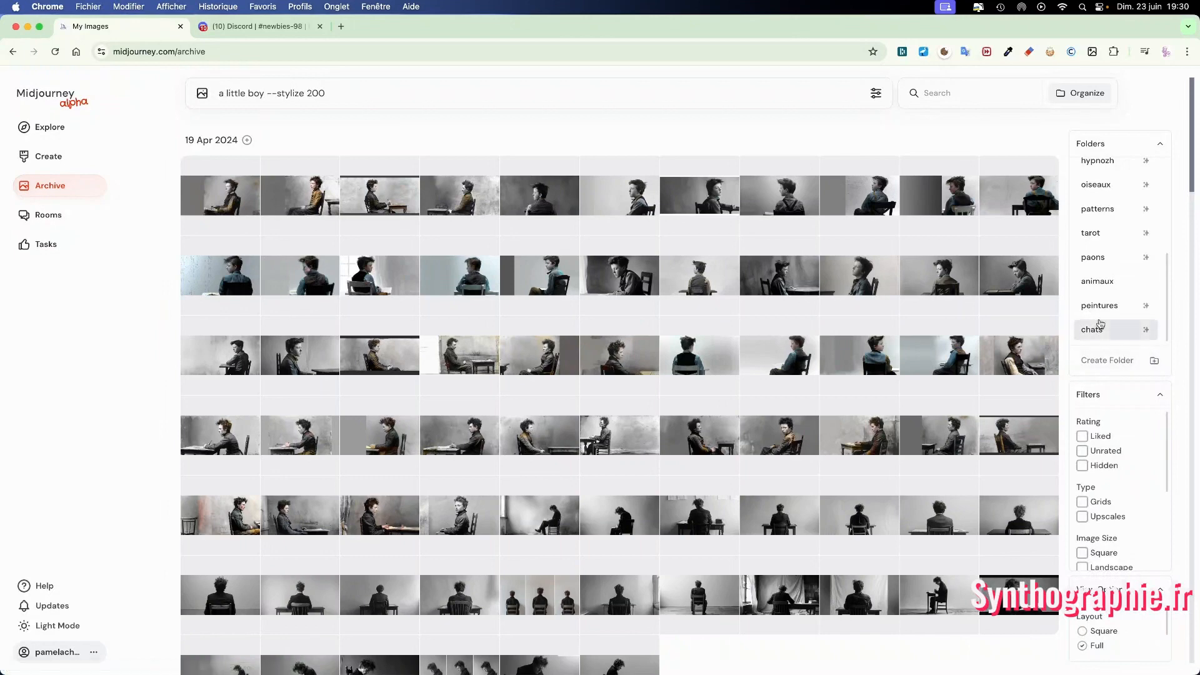
{"action": "scroll", "coordinate": [1146, 216], "scroll_direction": "up", "scroll_amount": 1}
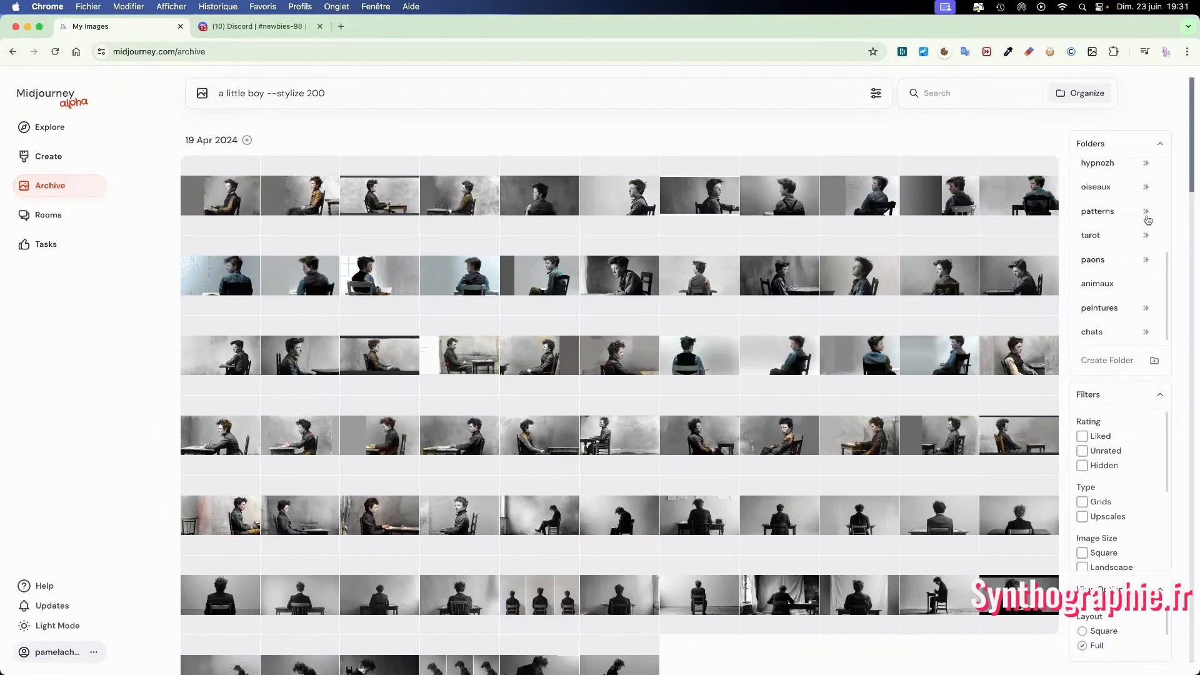
- Create a smart folder titled "Chien" with the search terms "dog, dogs" and look through its images
{"action": "left_click", "coordinate": [1110, 362]}
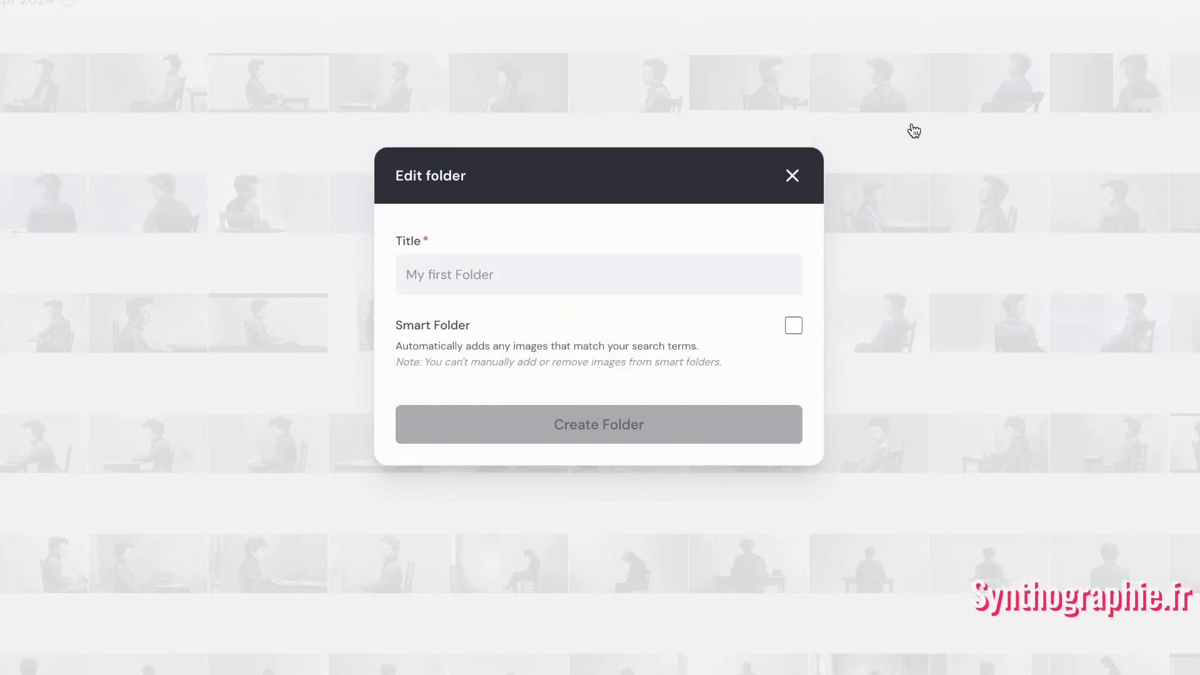
{"action": "left_click", "coordinate": [516, 270]}
{"action": "type", "text": "Chien"}
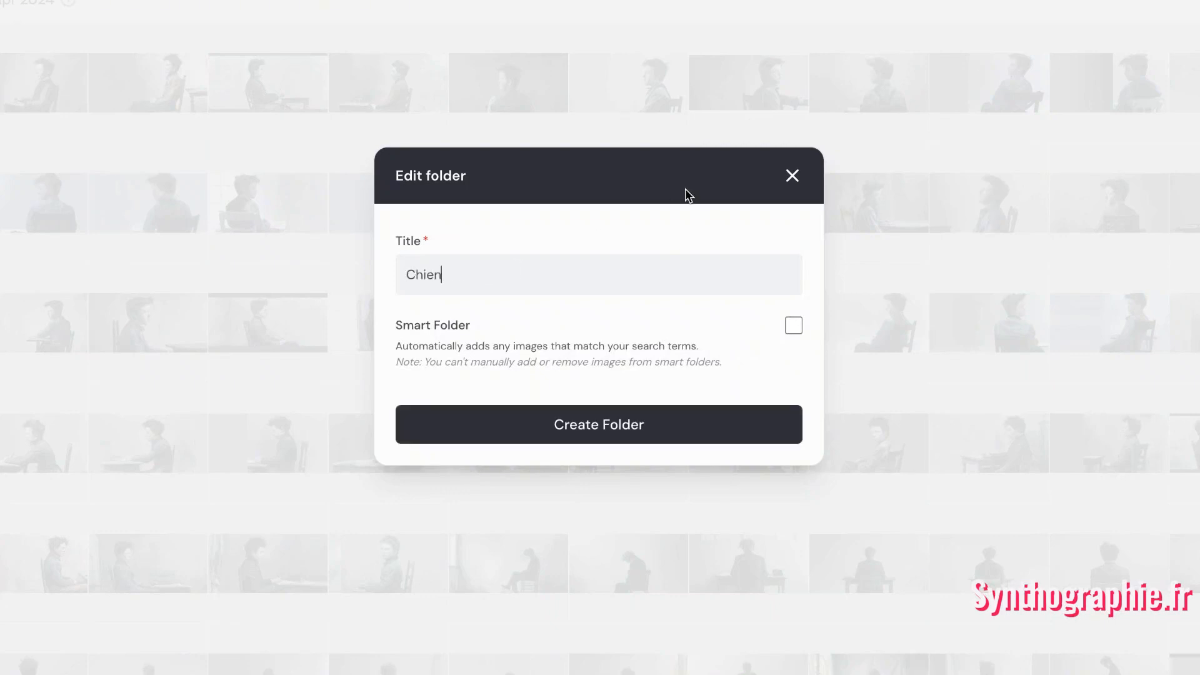
{"action": "left_click", "coordinate": [793, 327]}
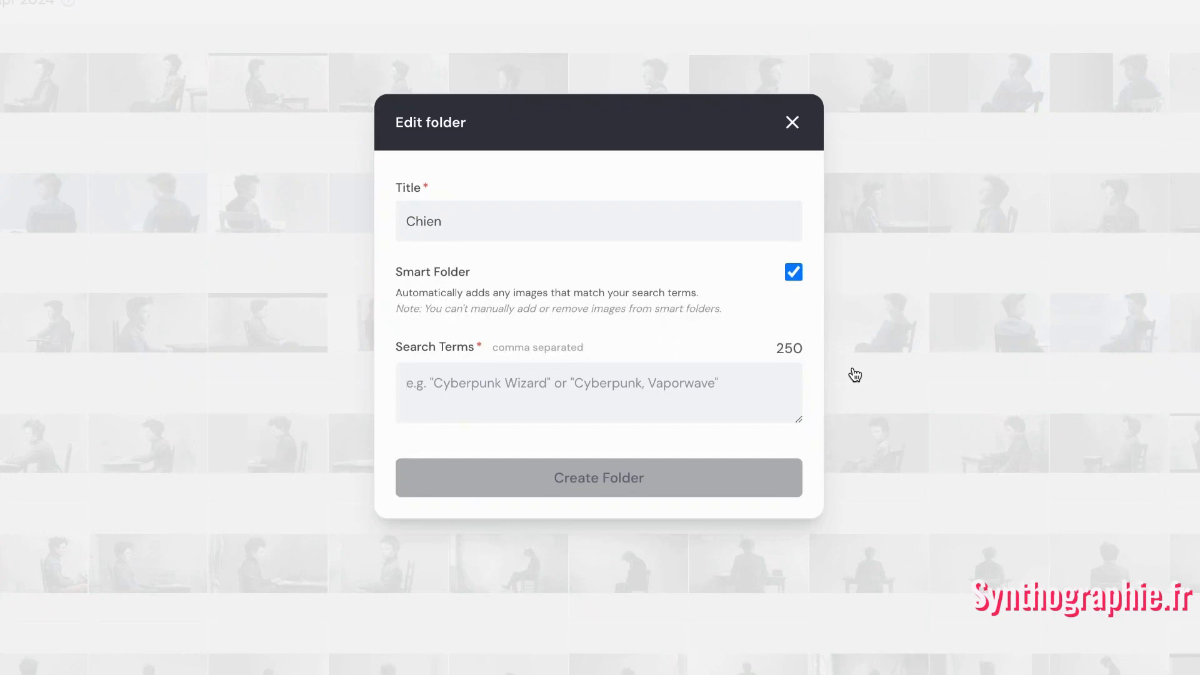
{"action": "type", "text": "dog"}
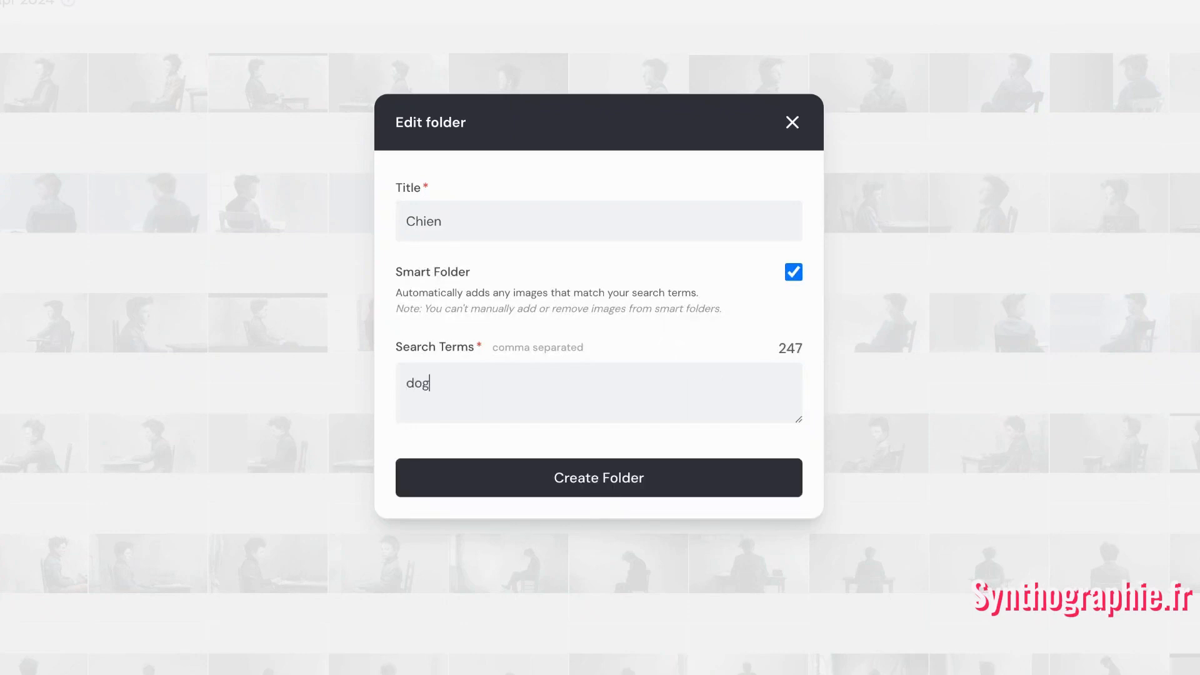
{"action": "type", "text": ", dogs"}
{"action": "left_click", "coordinate": [611, 480]}
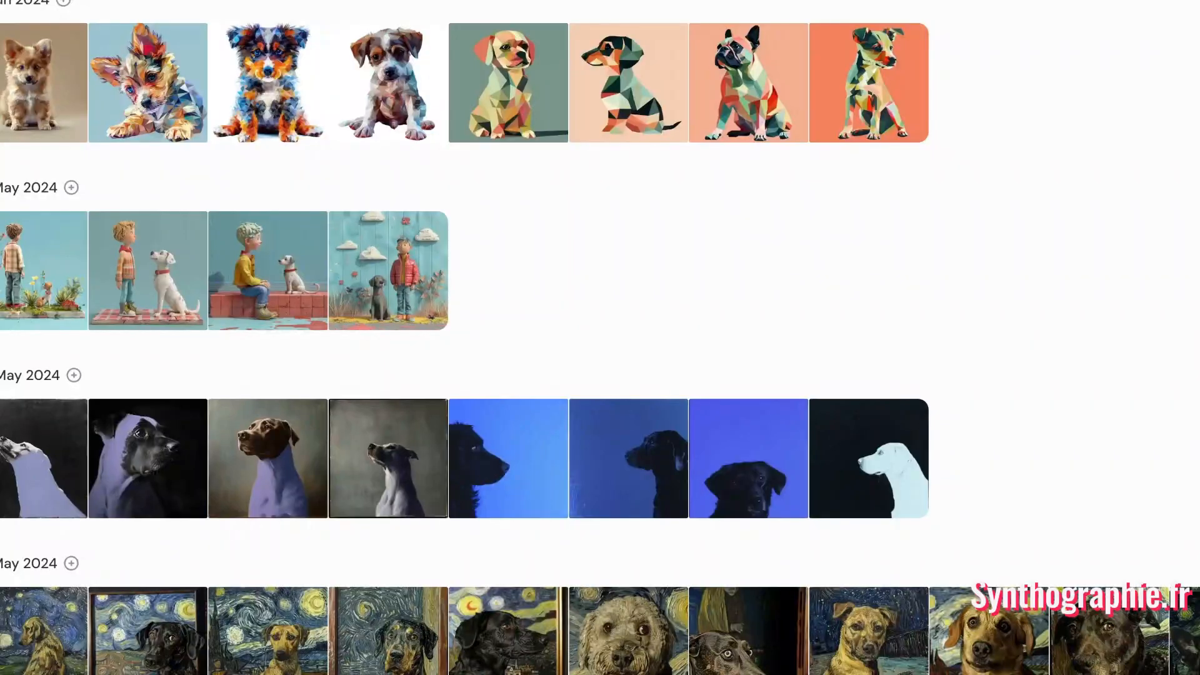
{"action": "scroll", "coordinate": [892, 281], "scroll_direction": "down", "scroll_amount": 9}
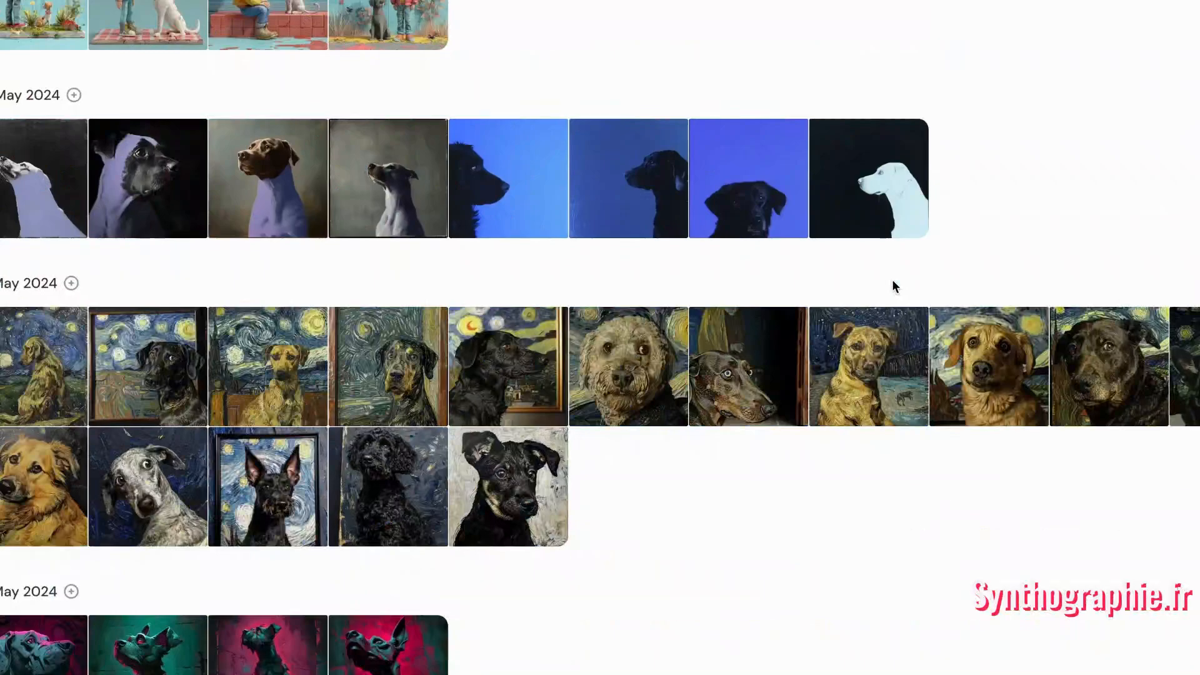
{"action": "scroll", "coordinate": [891, 280], "scroll_direction": "down", "scroll_amount": 12}
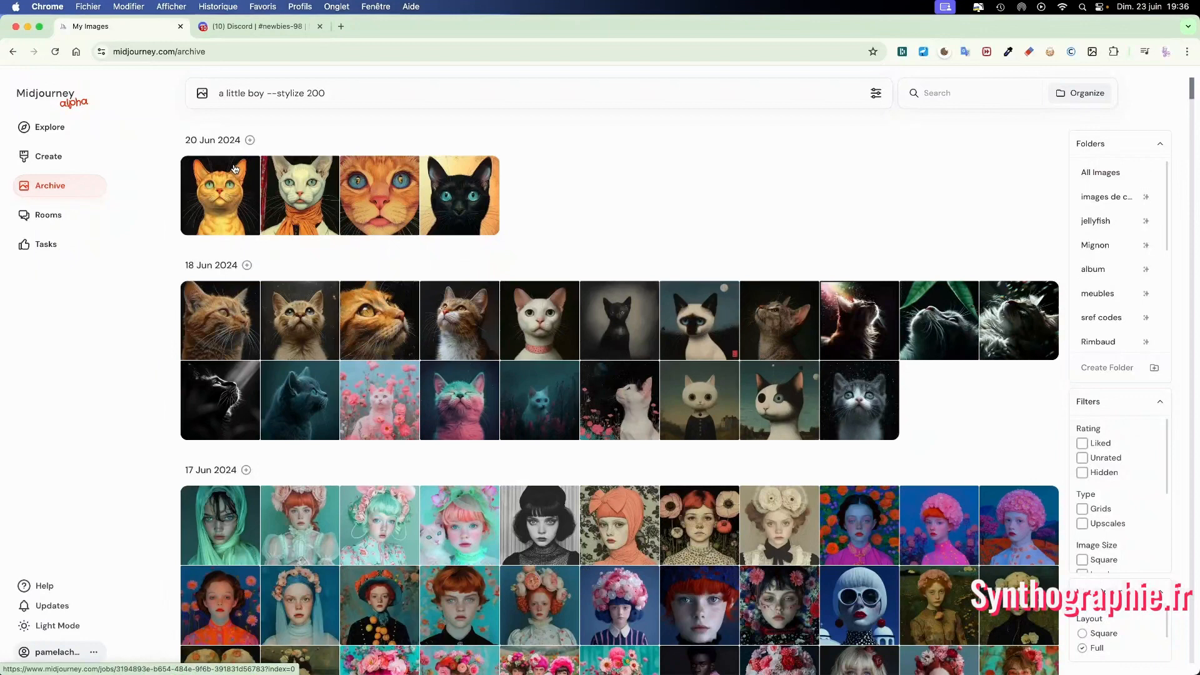
- Open the Rooms lobby and show only the private rooms
{"action": "left_click", "coordinate": [44, 218]}
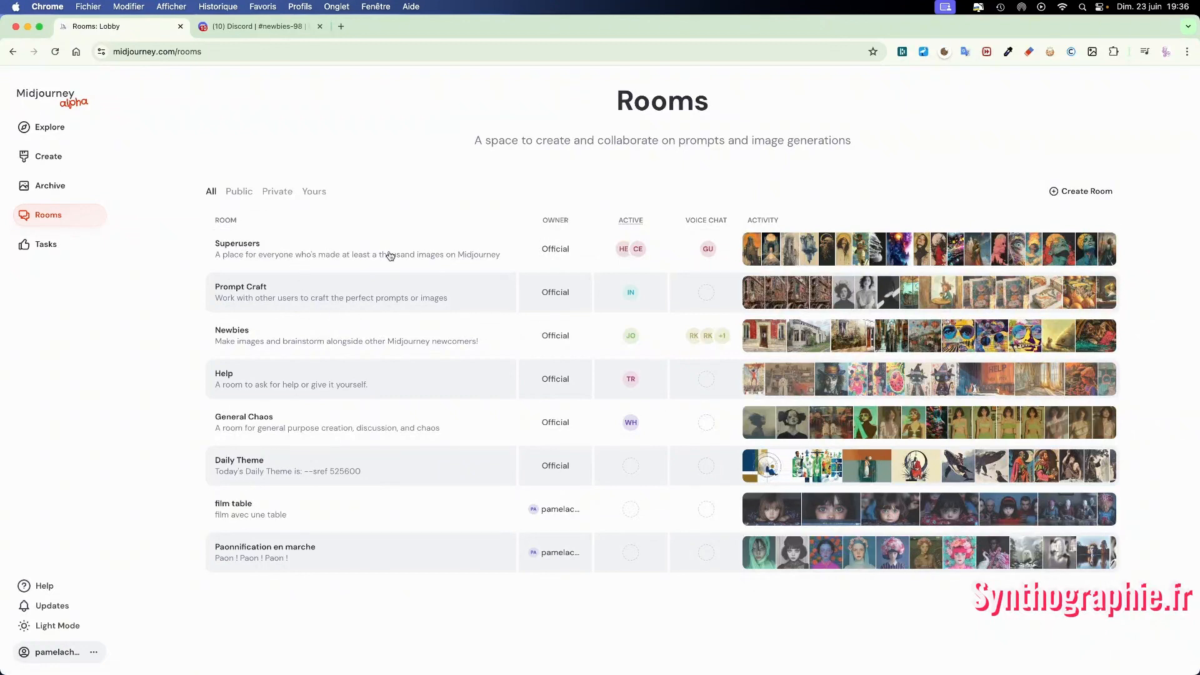
{"action": "left_click", "coordinate": [281, 194]}
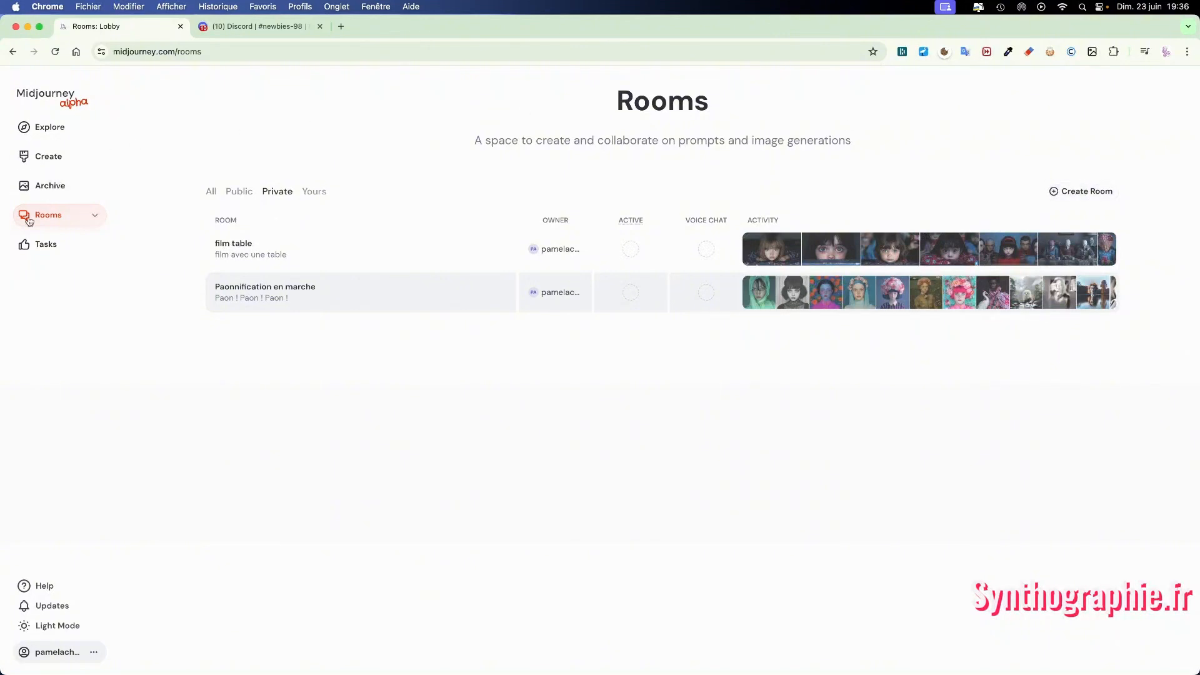
- Open the Rank Images task and choose the autumn forest, the angry bird and the starry woman's profile as favourites
{"action": "left_click", "coordinate": [39, 249]}
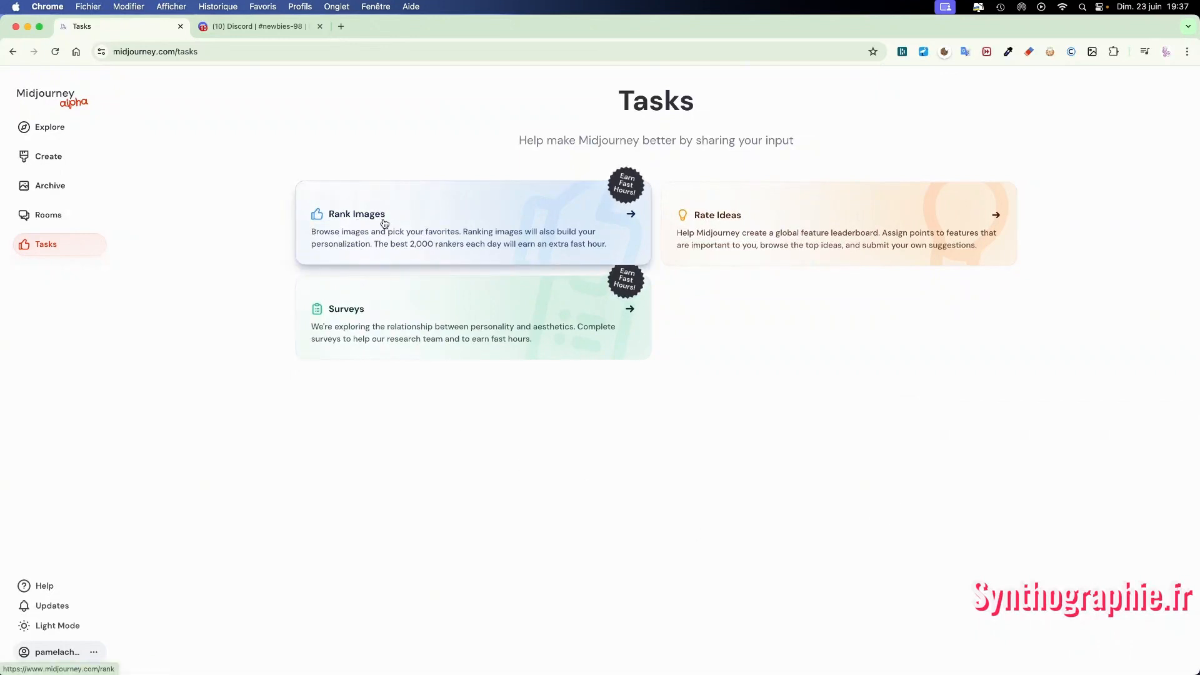
{"action": "left_click", "coordinate": [433, 223]}
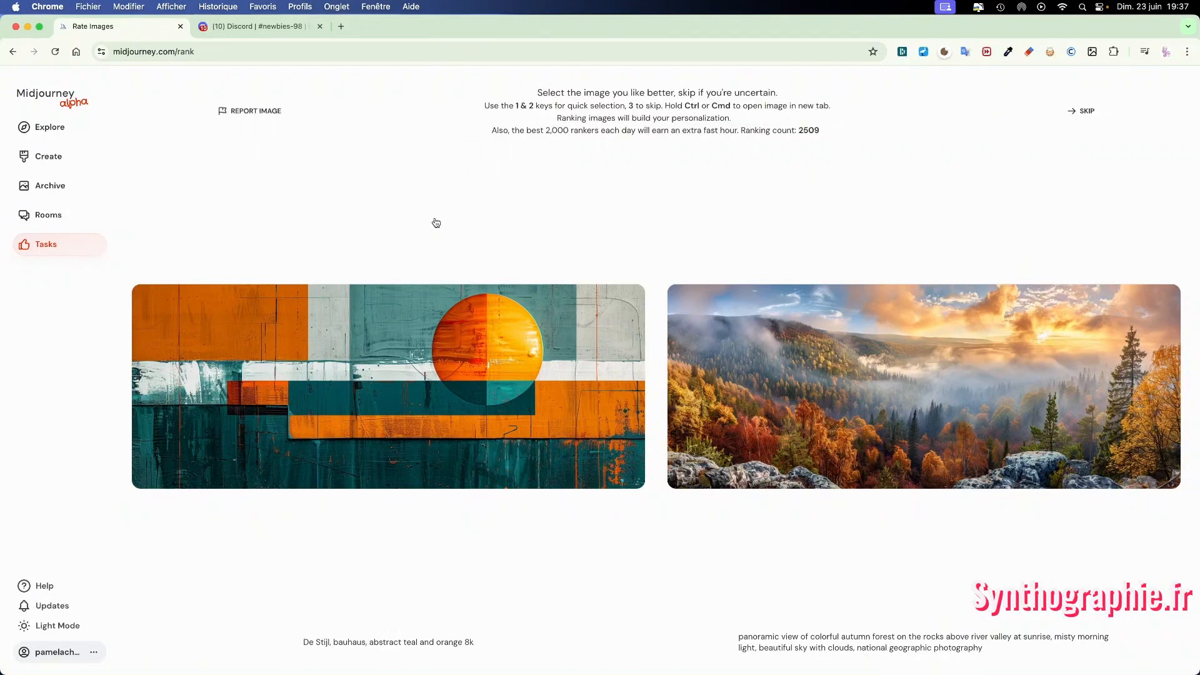
{"action": "key", "text": "1"}
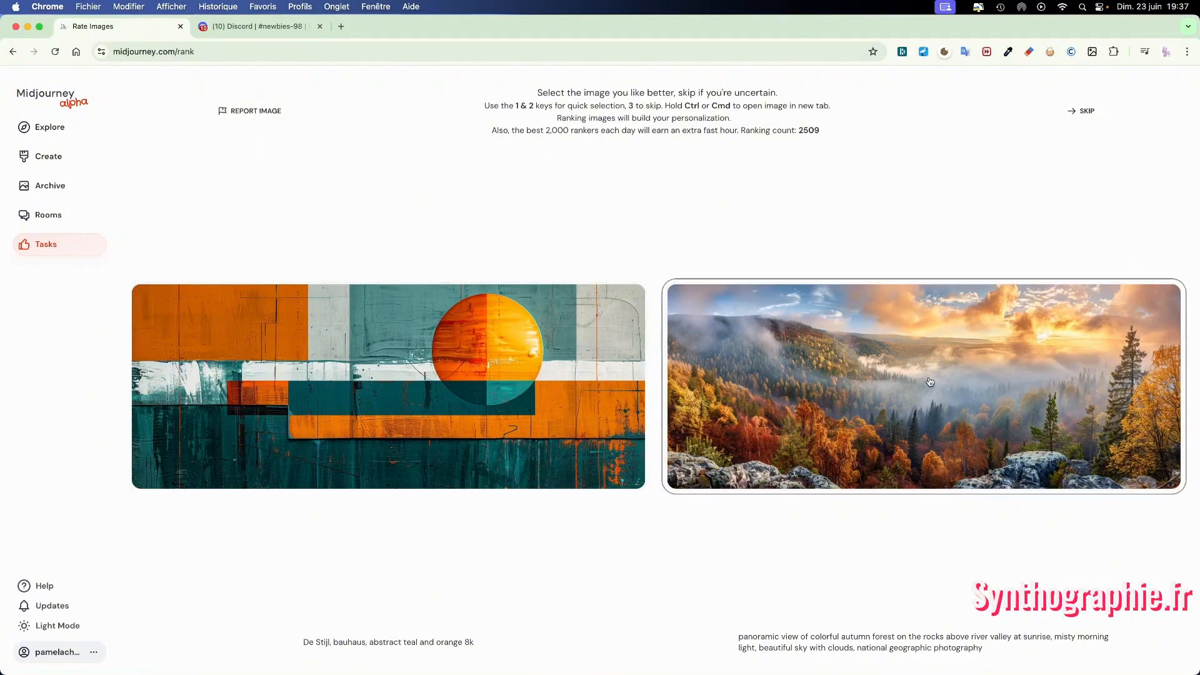
{"action": "left_click", "coordinate": [870, 361]}
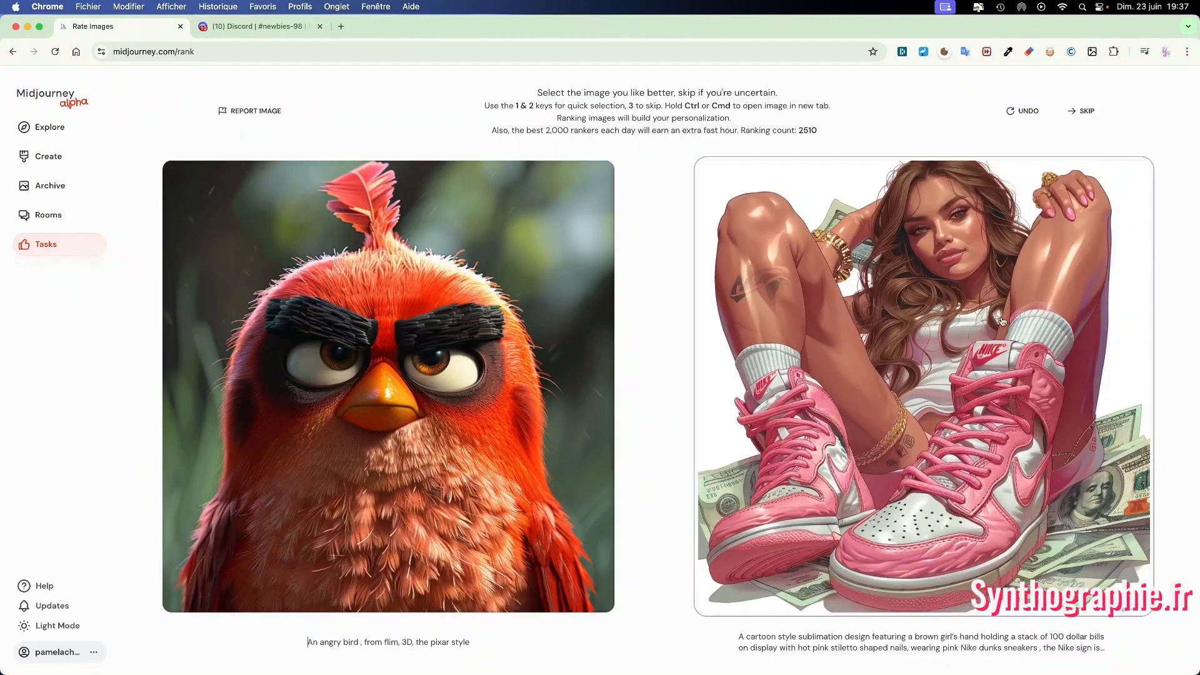
{"action": "left_click", "coordinate": [383, 355]}
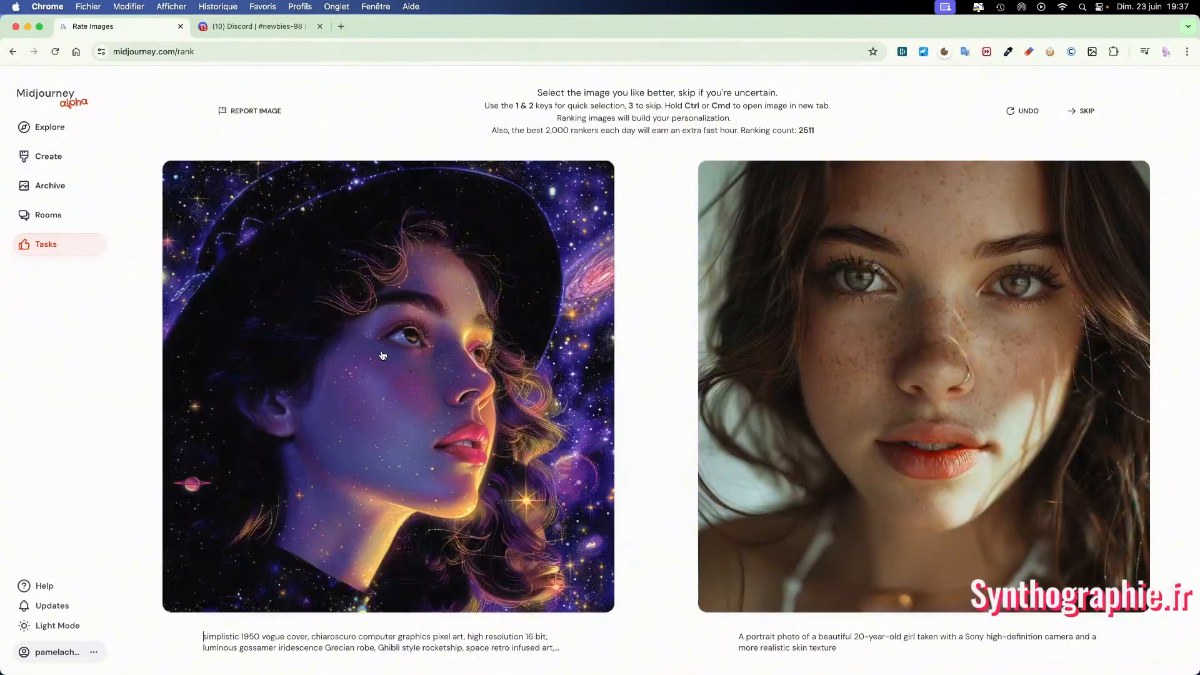
{"action": "left_click", "coordinate": [430, 331]}
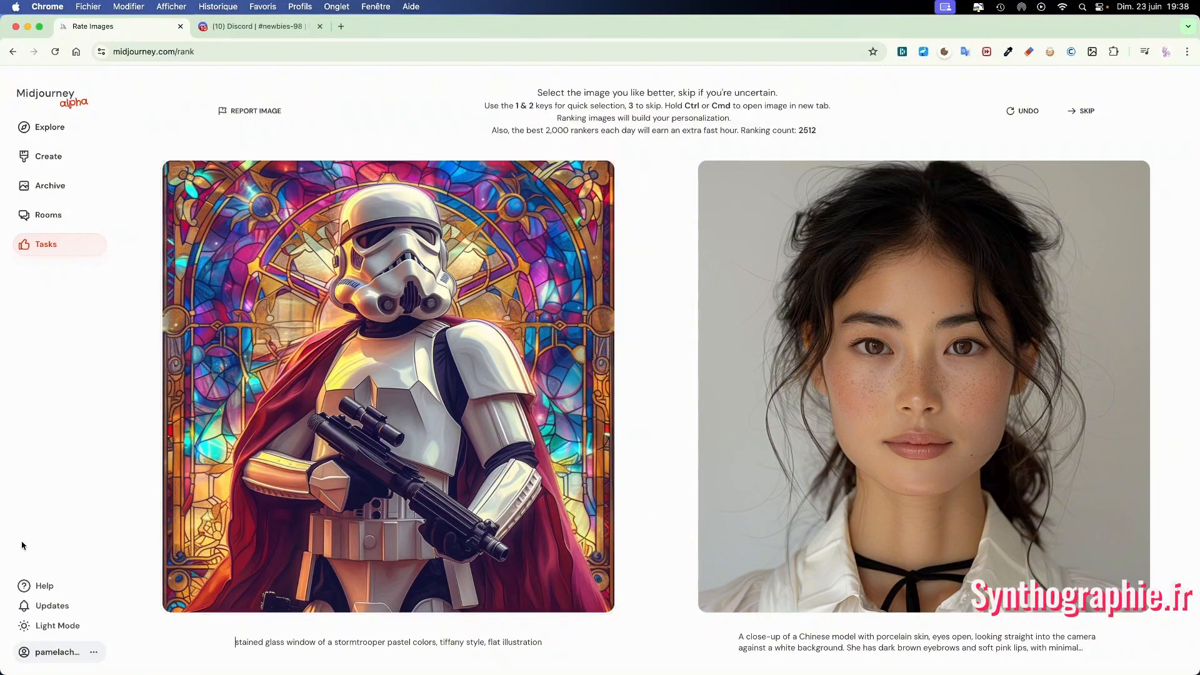
- View the Help page, and read through the Latest Updates page down to the Aesthetic Research Surveys announcement
{"action": "left_click", "coordinate": [40, 588]}
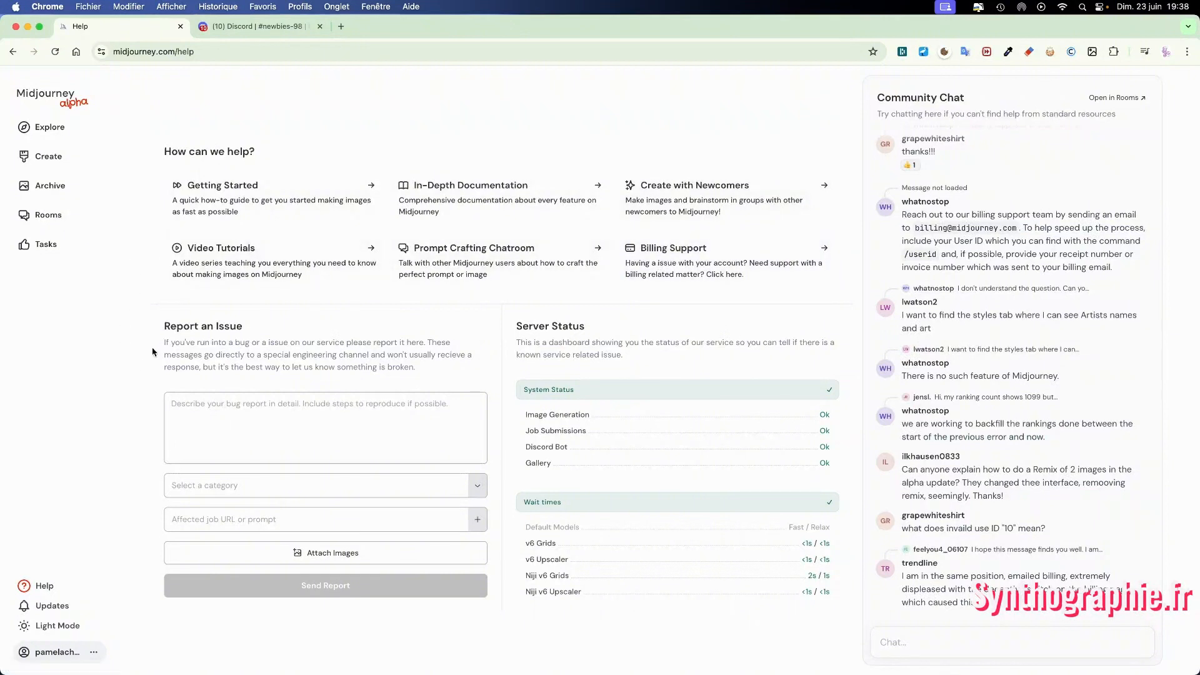
{"action": "left_click", "coordinate": [47, 608]}
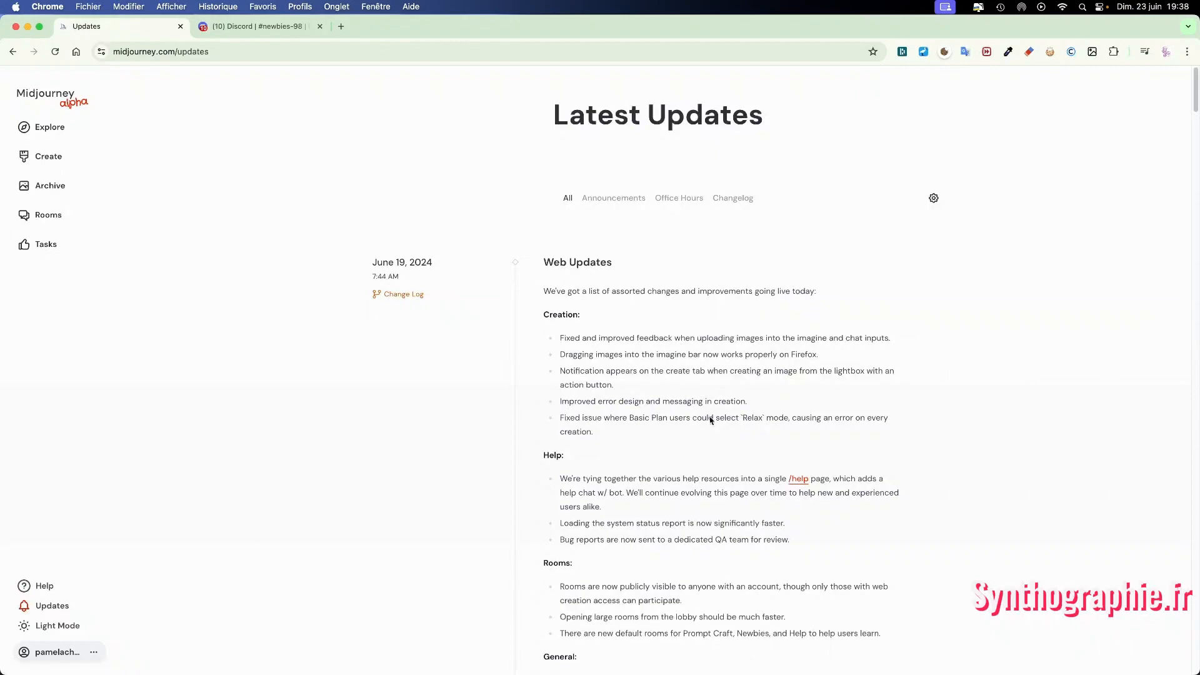
{"action": "scroll", "coordinate": [719, 416], "scroll_direction": "down", "scroll_amount": 6}
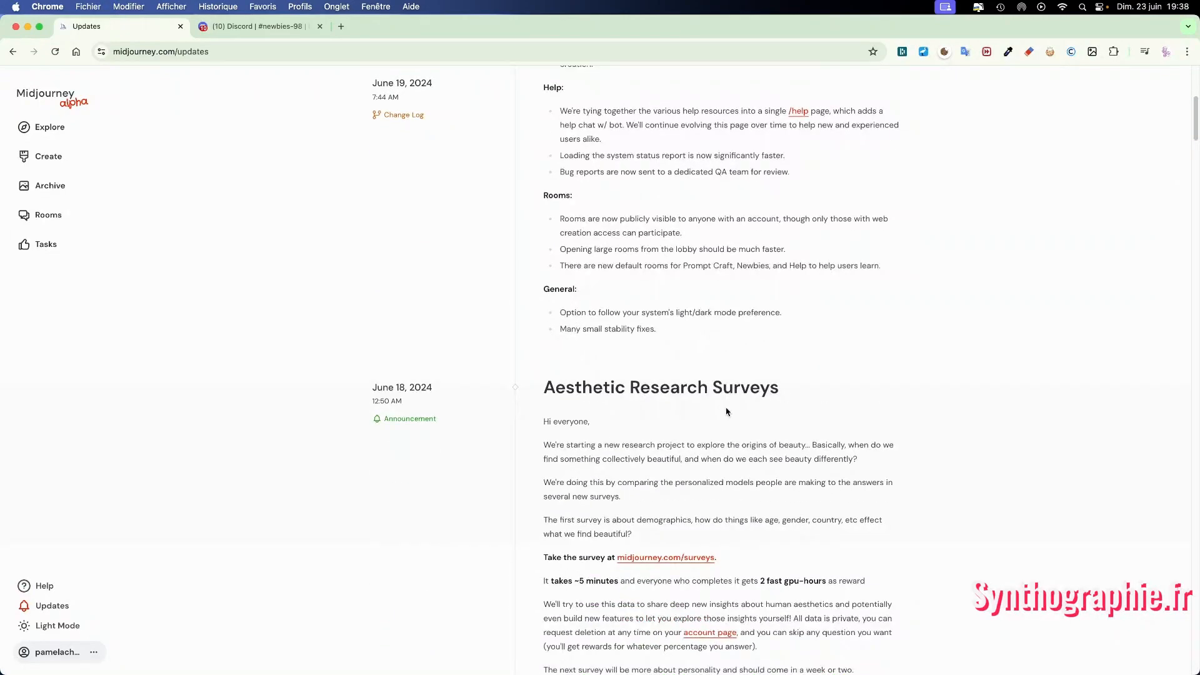
- Read the Updates page down to the "Rooms Are Open to the 1K Club" announcement
{"action": "scroll", "coordinate": [727, 411], "scroll_direction": "down", "scroll_amount": 15}
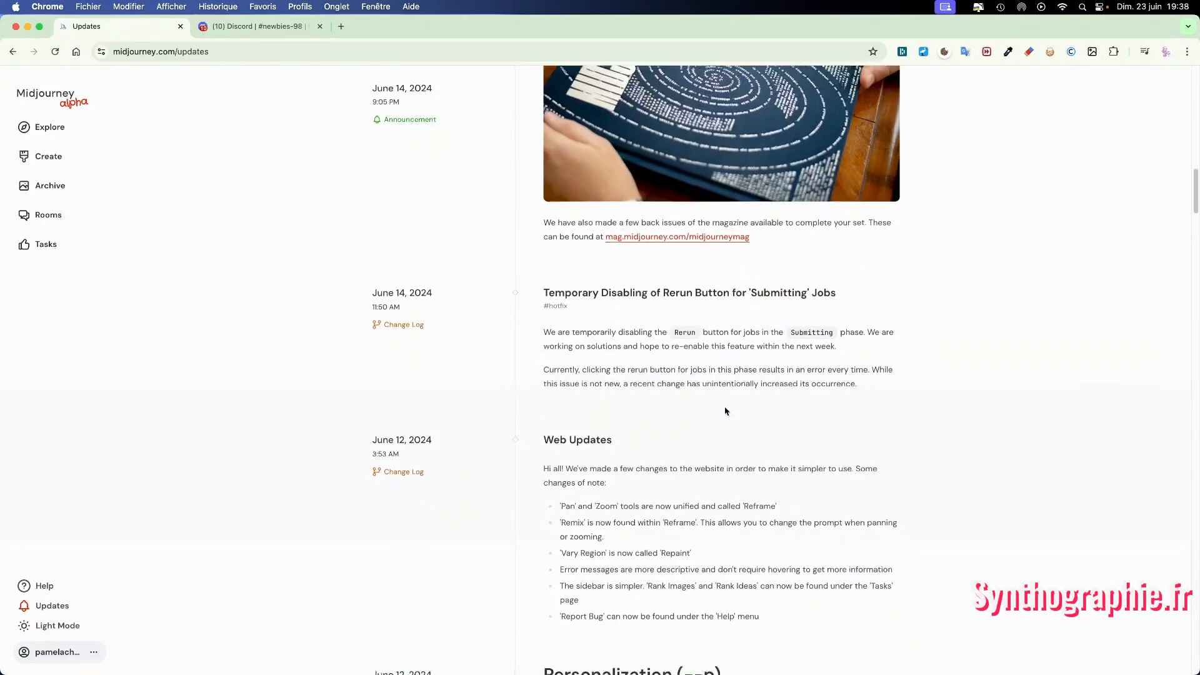
{"action": "scroll", "coordinate": [725, 411], "scroll_direction": "down", "scroll_amount": 14}
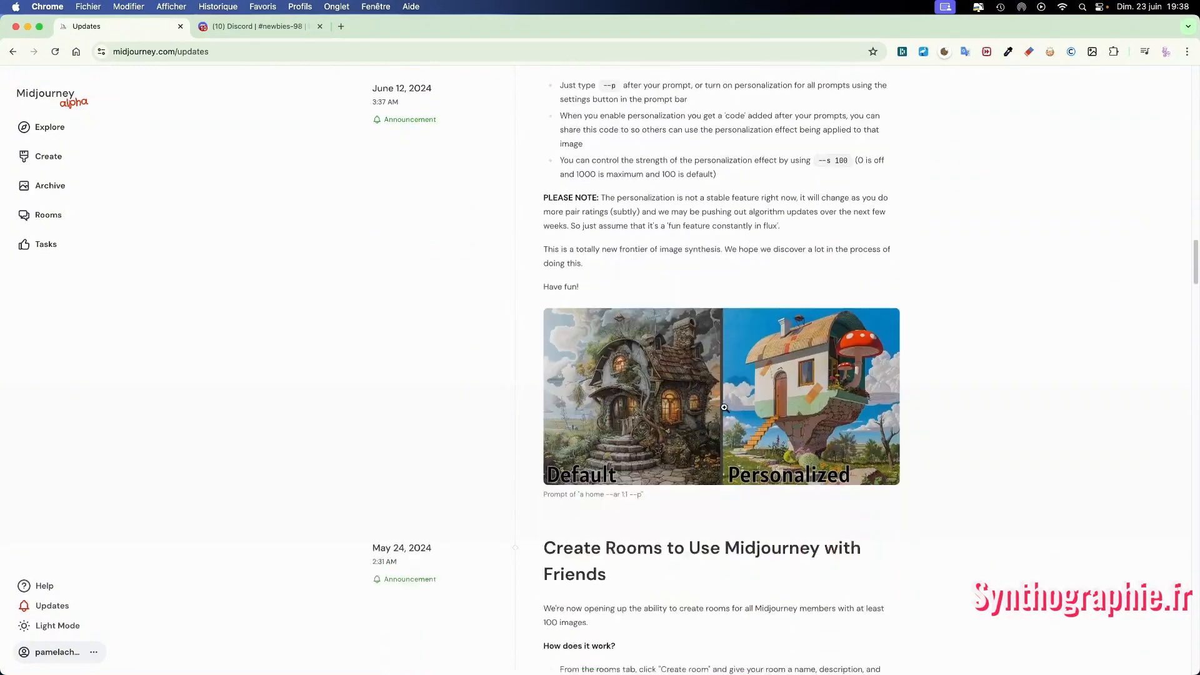
{"action": "scroll", "coordinate": [724, 407], "scroll_direction": "down", "scroll_amount": 9}
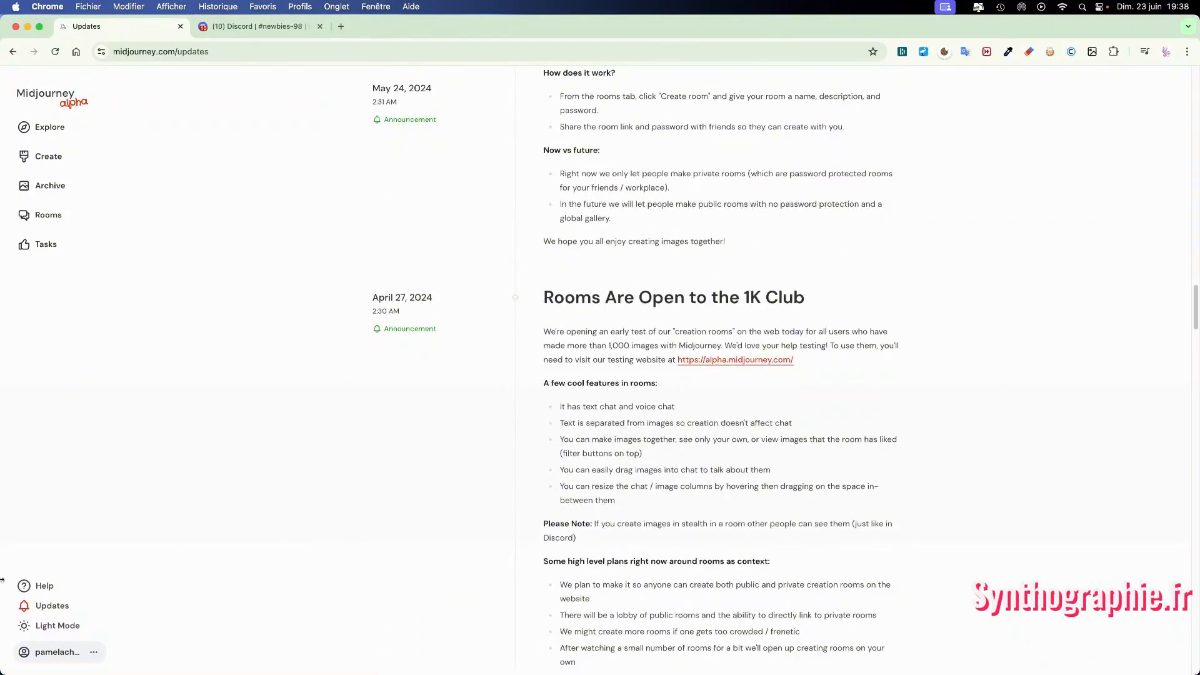
- Switch the site's appearance to Dark Mode, and return it to Light Mode
{"action": "left_click", "coordinate": [60, 626]}
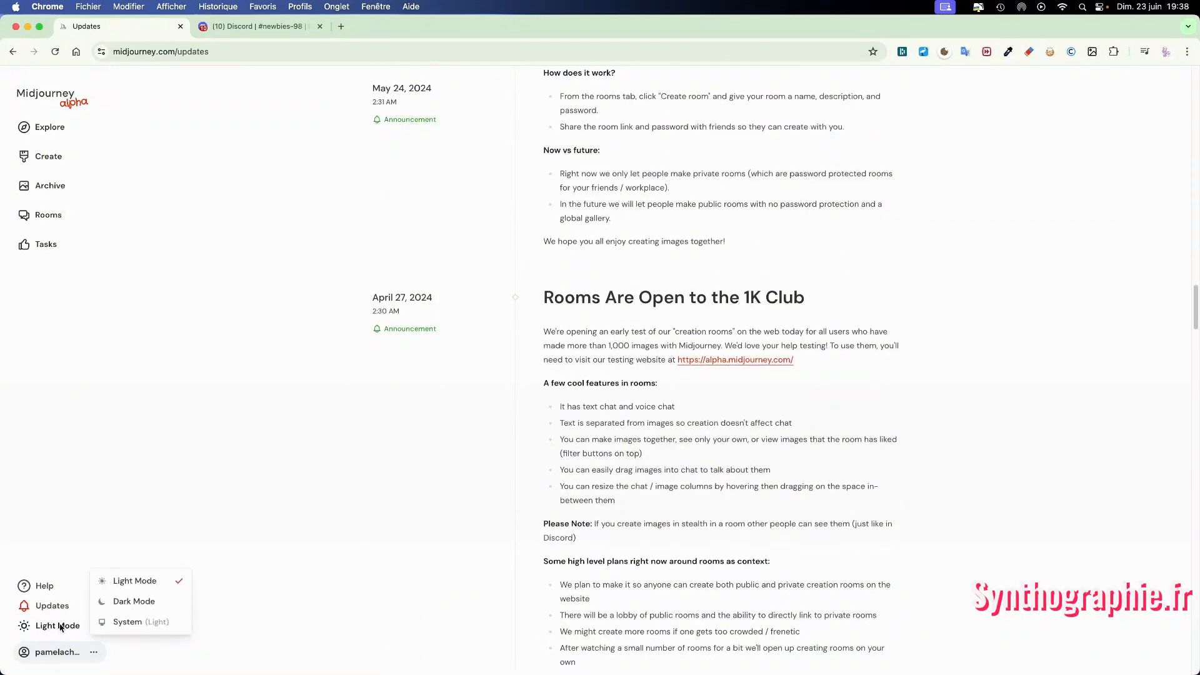
{"action": "left_click", "coordinate": [154, 608]}
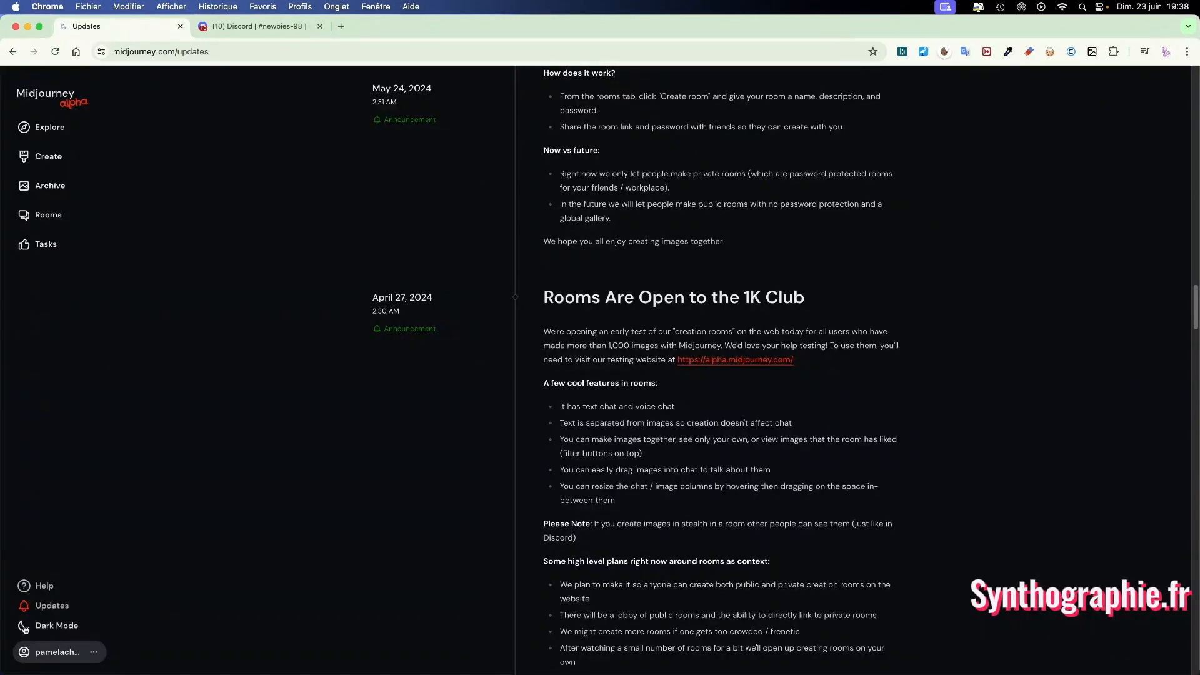
{"action": "left_click", "coordinate": [51, 626]}
{"action": "left_click", "coordinate": [132, 586]}
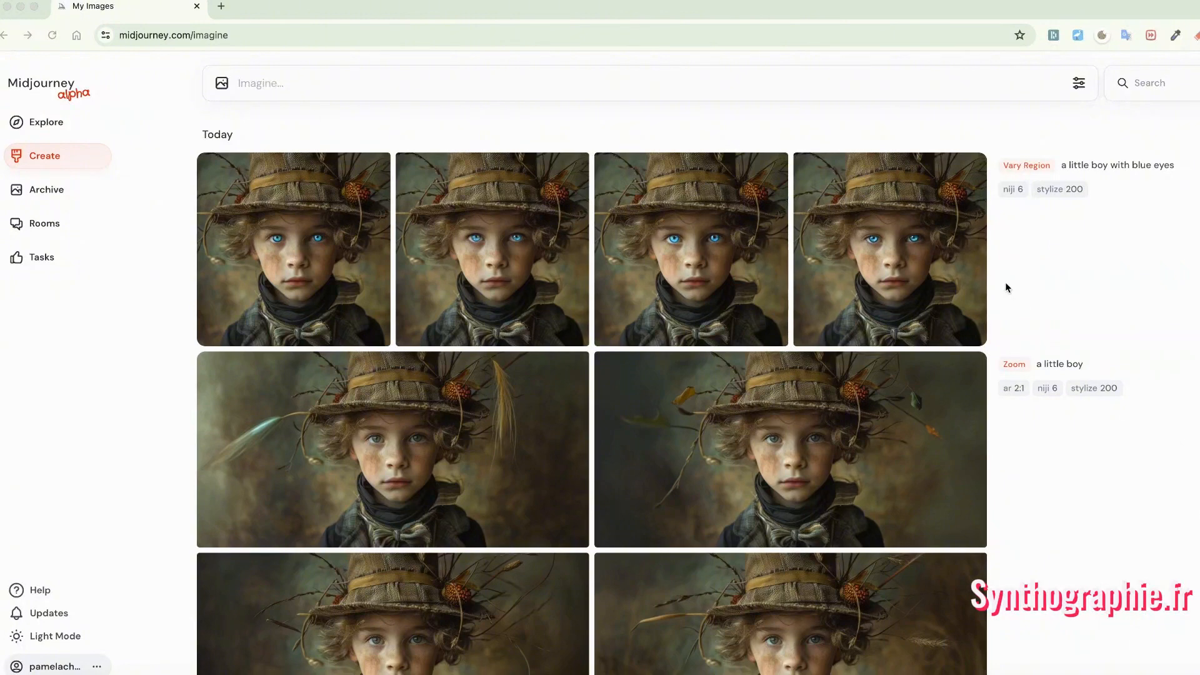
- Reuse the "a little boy with blue eyes" prompt, remove its --niji 6 parameter, and check the image generation settings
{"action": "mouse_move", "coordinate": [1068, 344]}
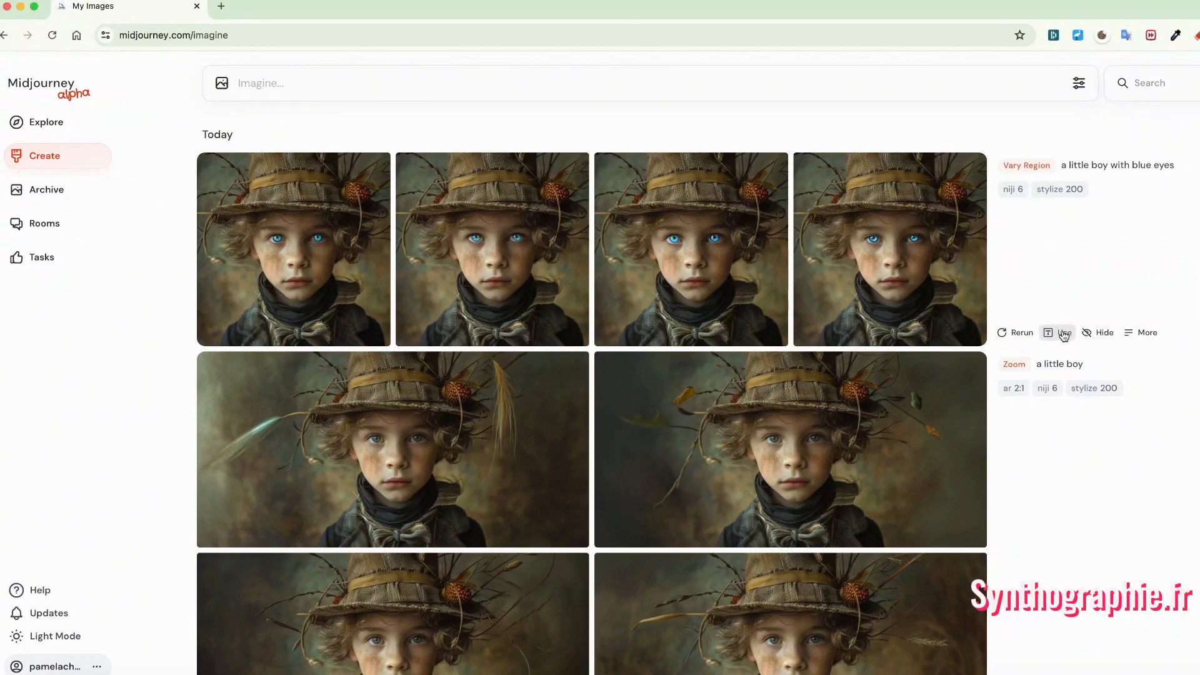
{"action": "left_click", "coordinate": [1057, 335]}
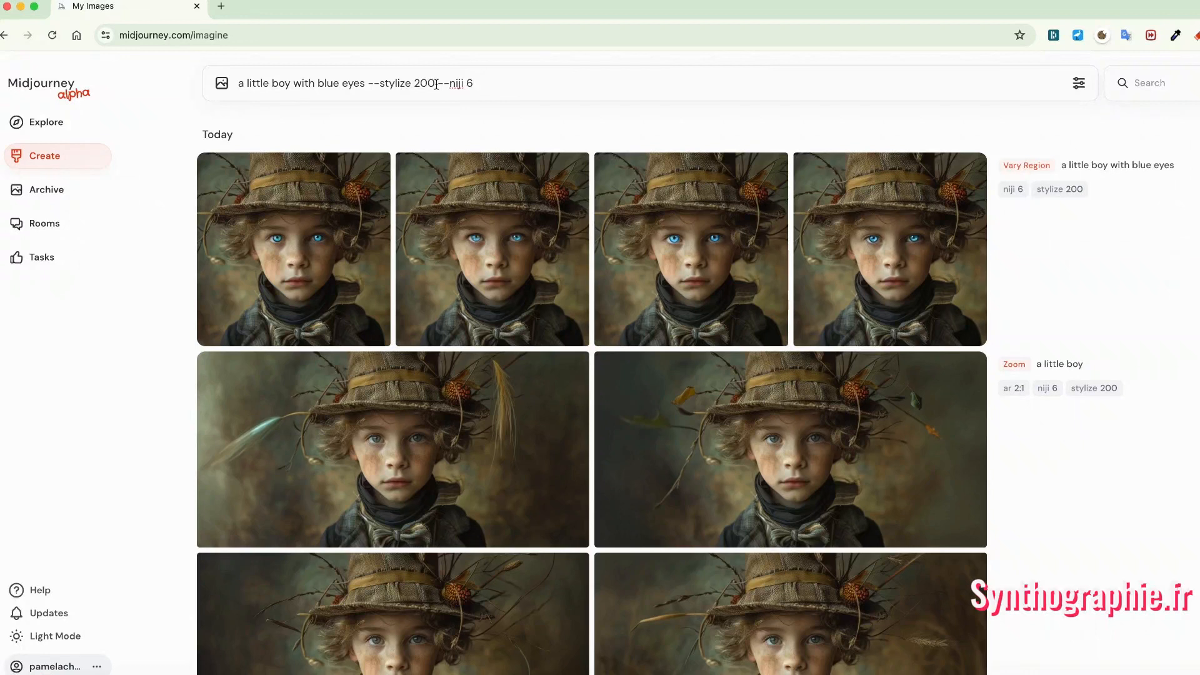
{"action": "left_click_drag", "start_coordinate": [437, 83], "coordinate": [550, 84]}
{"action": "key", "text": "BackSpace"}
{"action": "left_click", "coordinate": [1081, 87]}
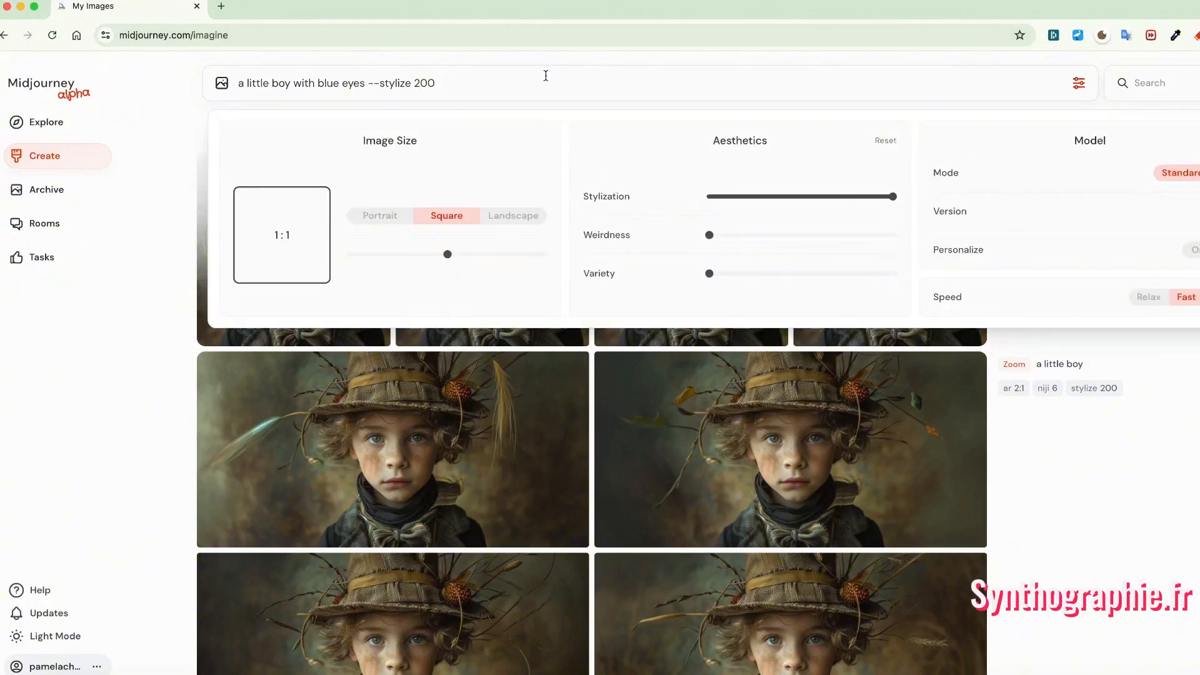
{"action": "left_click", "coordinate": [1067, 497]}
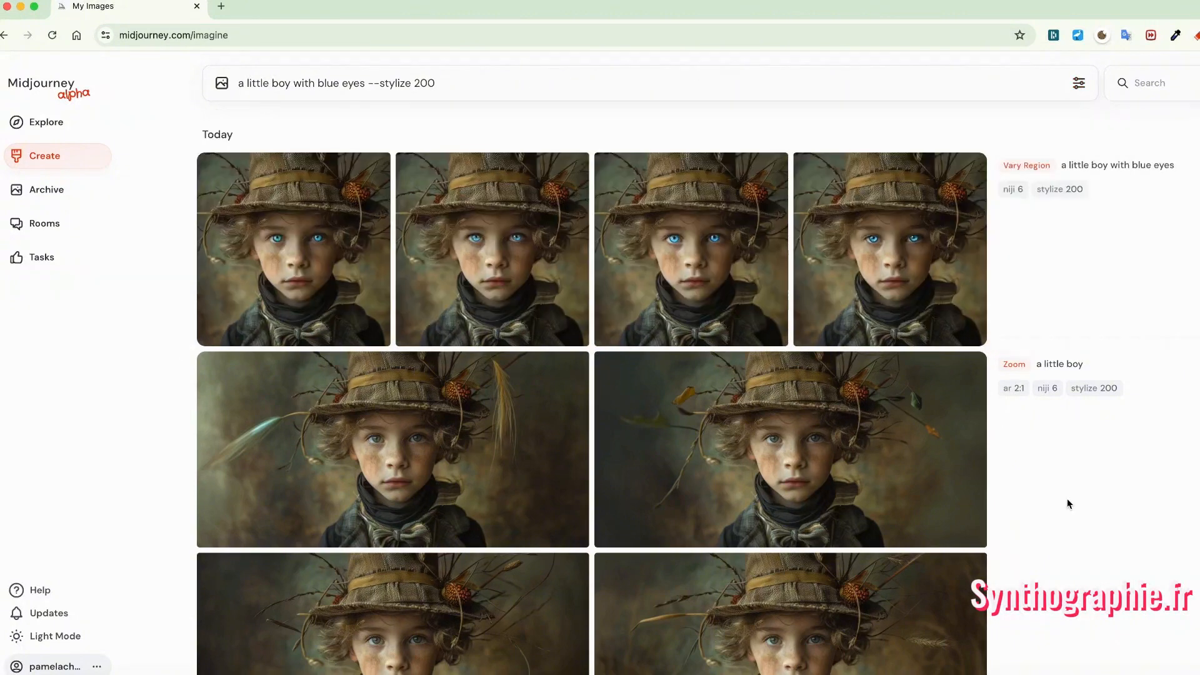
- Add the style reference 739048661 from the "a girl in front of a house" job to the prompt and generate the images
{"action": "scroll", "coordinate": [828, 475], "scroll_direction": "down", "scroll_amount": 10}
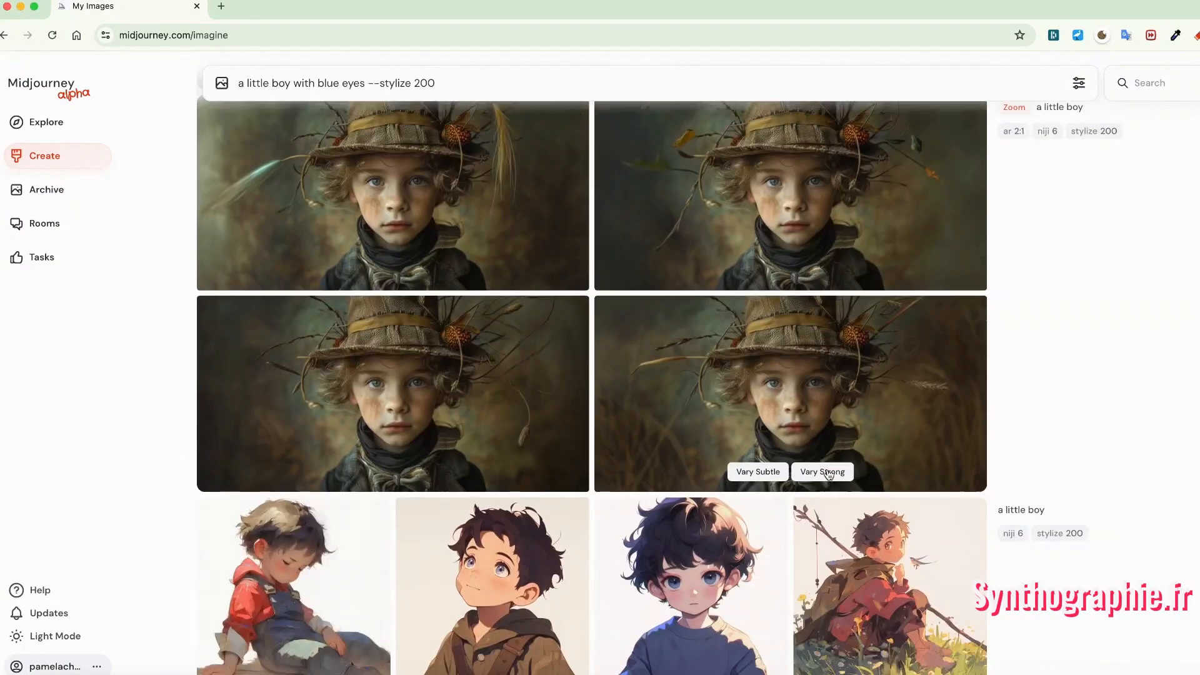
{"action": "scroll", "coordinate": [829, 475], "scroll_direction": "down", "scroll_amount": 10}
{"action": "scroll", "coordinate": [828, 475], "scroll_direction": "up", "scroll_amount": 3}
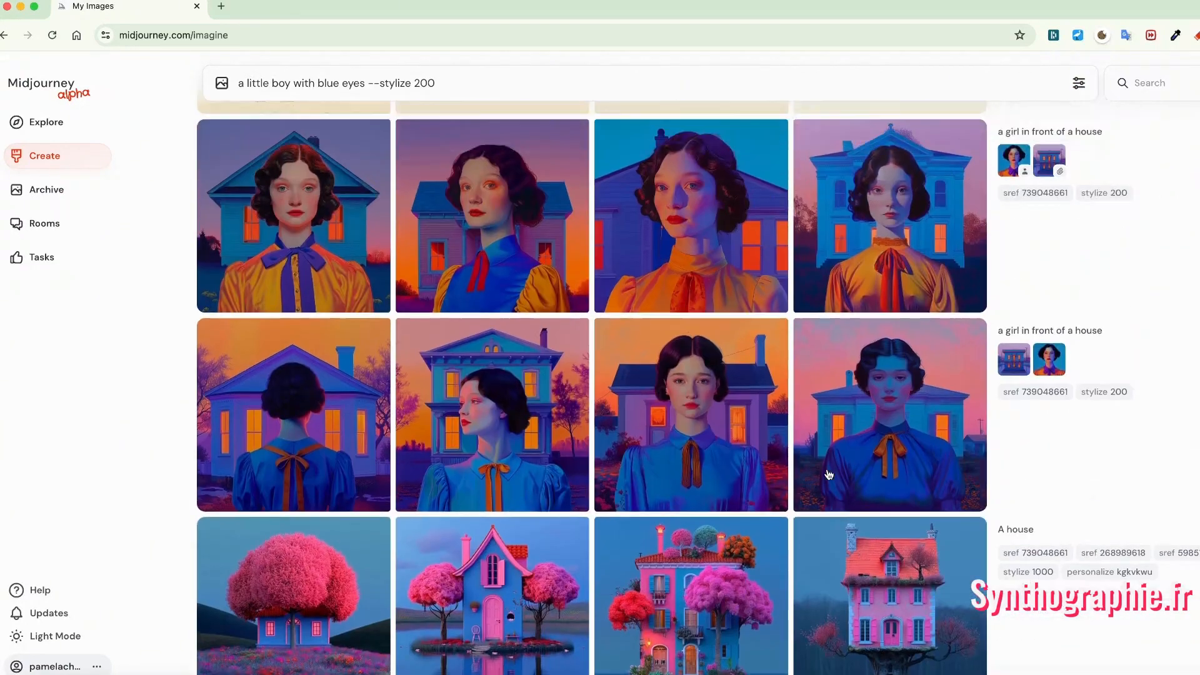
{"action": "left_click_drag", "start_coordinate": [829, 474], "coordinate": [1055, 230]}
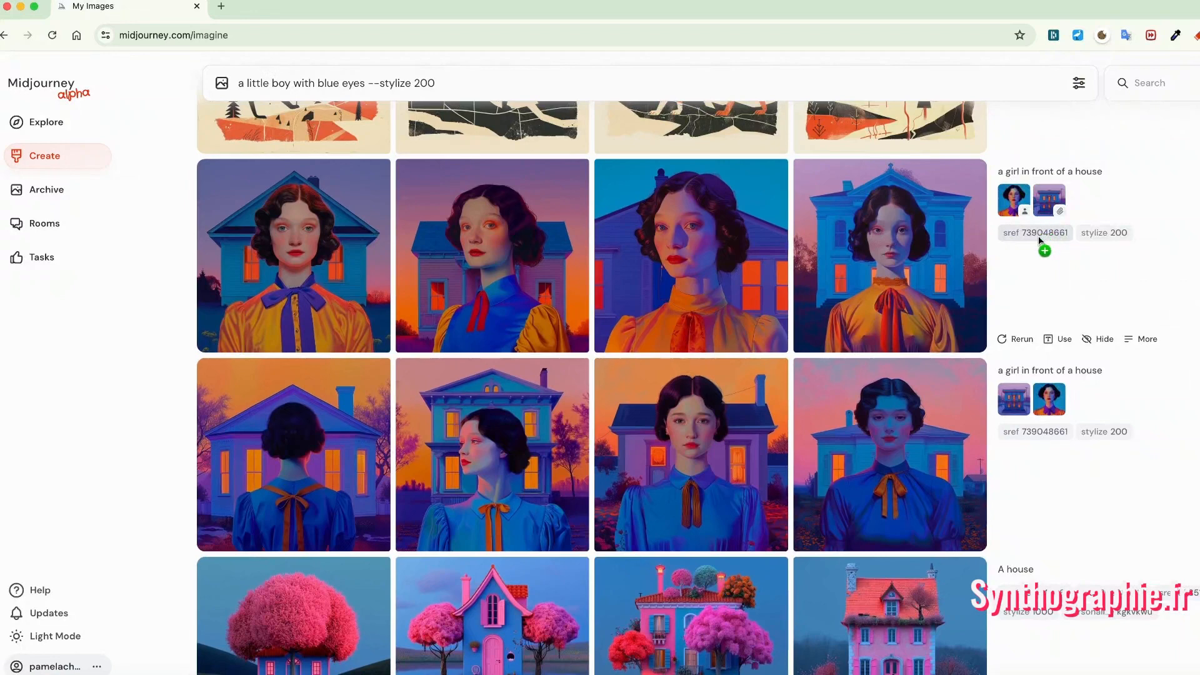
{"action": "left_click", "coordinate": [1037, 237]}
{"action": "left_click", "coordinate": [551, 80]}
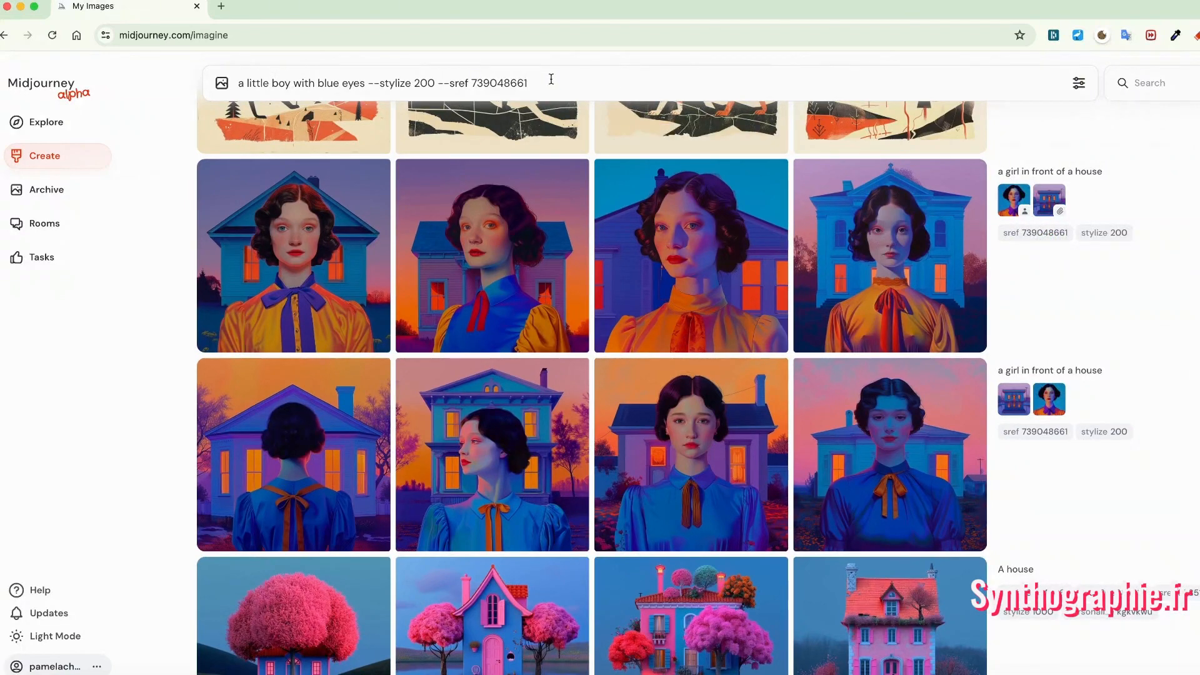
{"action": "key", "text": "Return"}
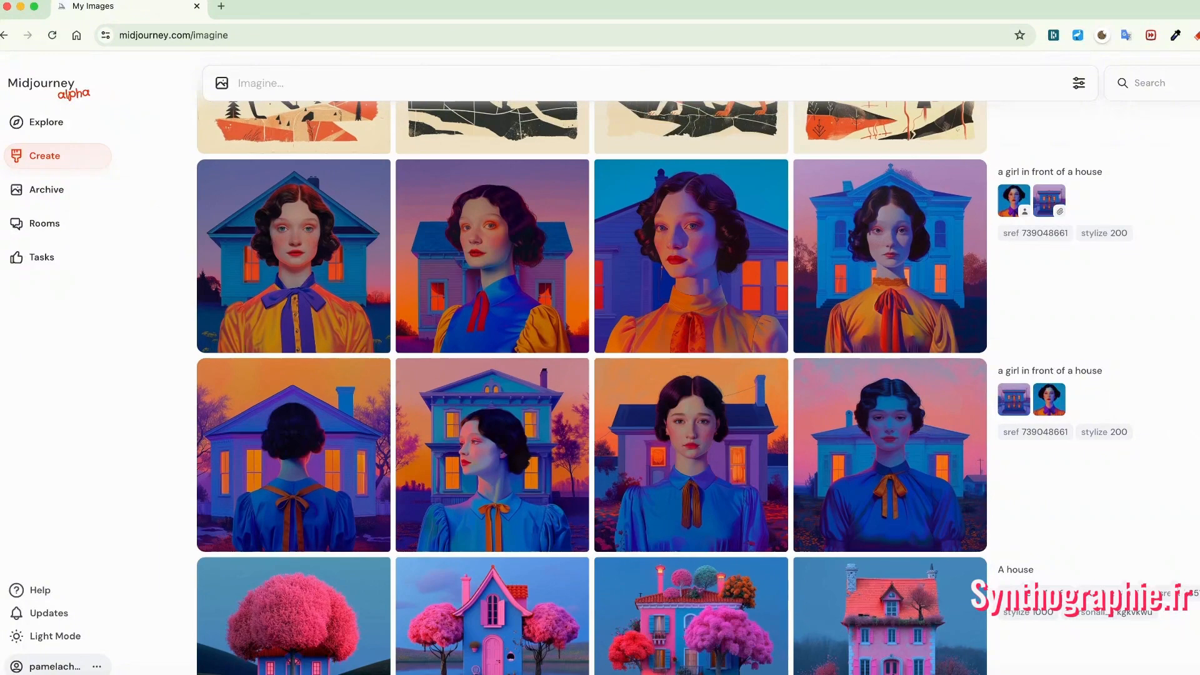
- Recall the last prompt, replace its style reference with 739048661 and 268989618 from the "A house" job, and generate the images
{"action": "scroll", "coordinate": [589, 317], "scroll_direction": "up", "scroll_amount": 1}
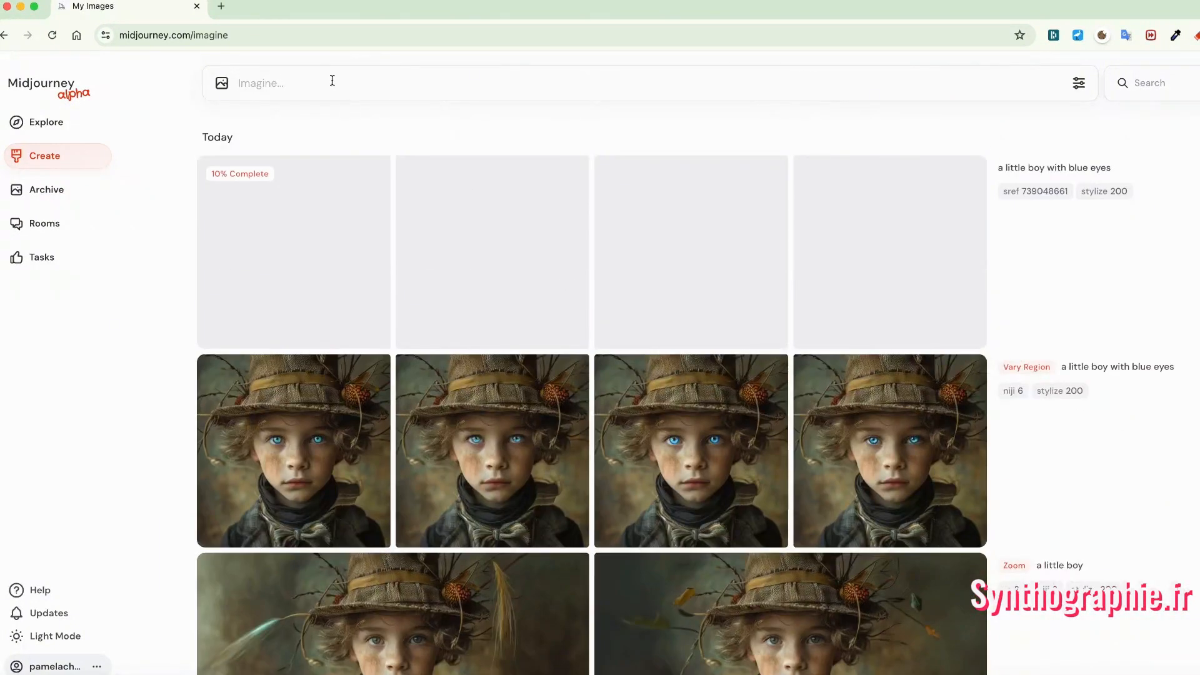
{"action": "key", "text": "Up"}
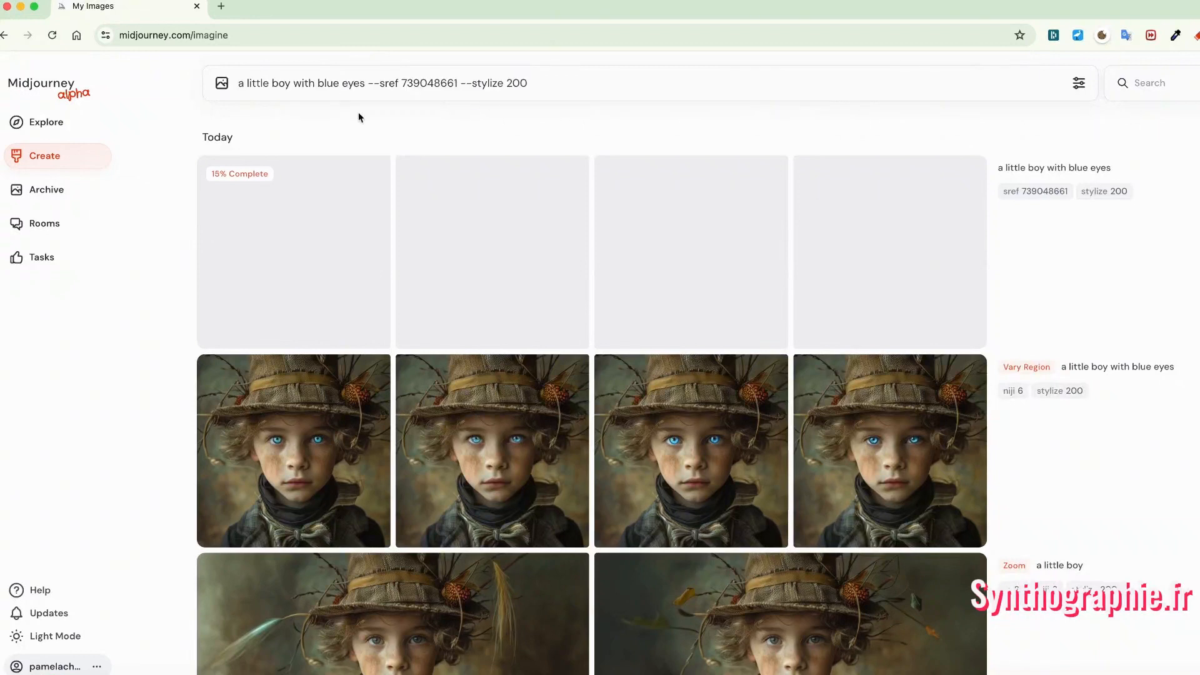
{"action": "left_click_drag", "start_coordinate": [368, 84], "coordinate": [456, 83]}
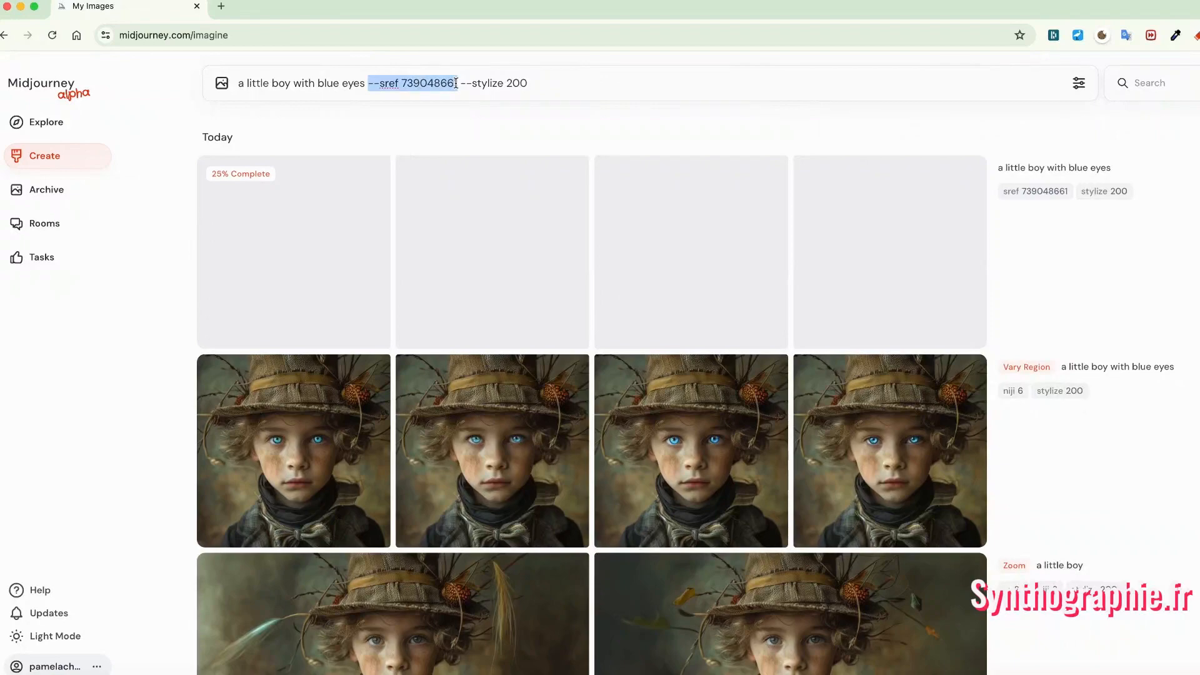
{"action": "key", "text": "BackSpace"}
{"action": "scroll", "coordinate": [1127, 490], "scroll_direction": "down", "scroll_amount": 10}
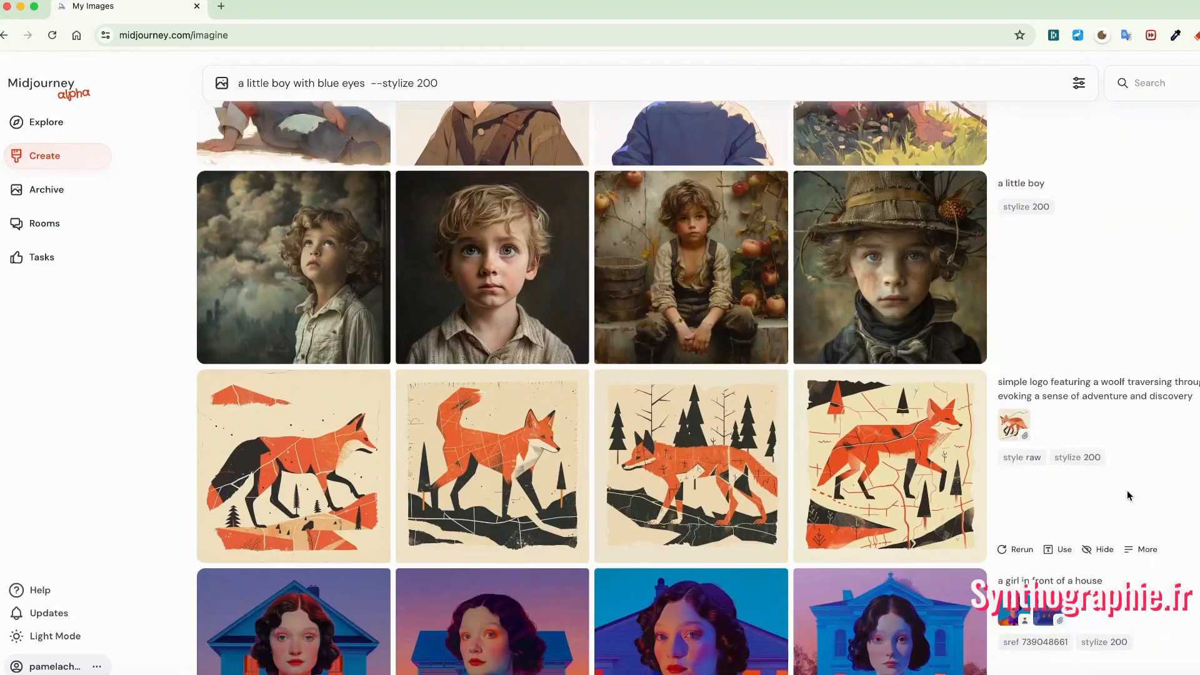
{"action": "scroll", "coordinate": [1127, 490], "scroll_direction": "down", "scroll_amount": 10}
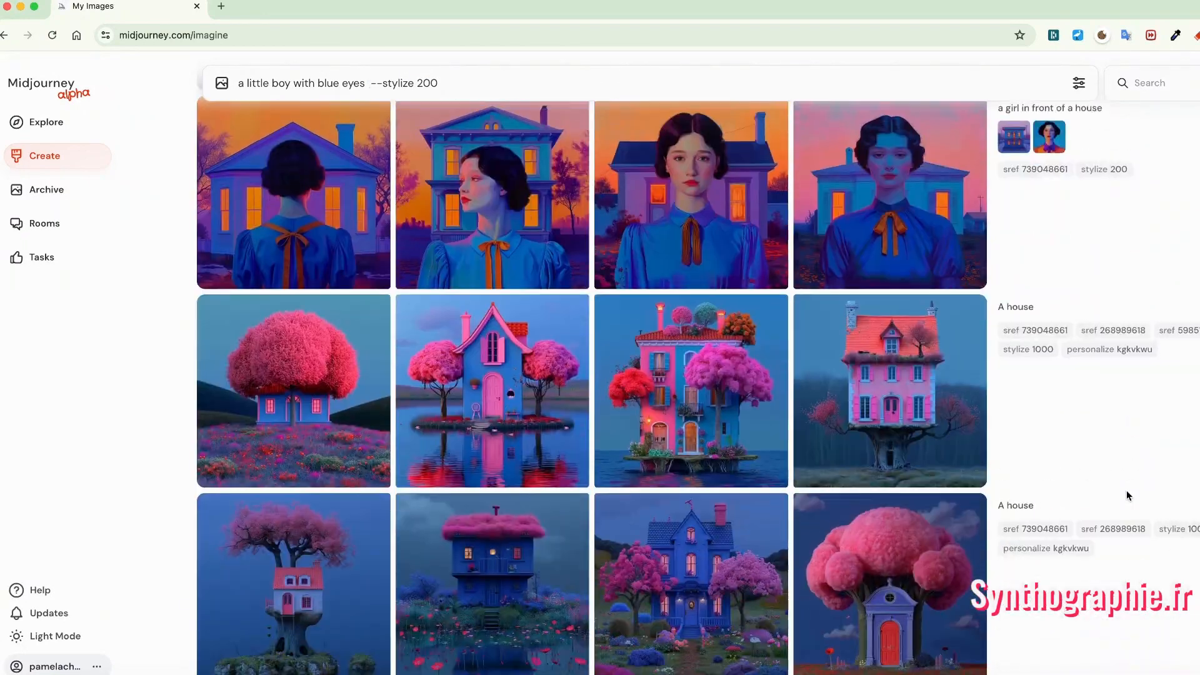
{"action": "left_click", "coordinate": [1046, 332]}
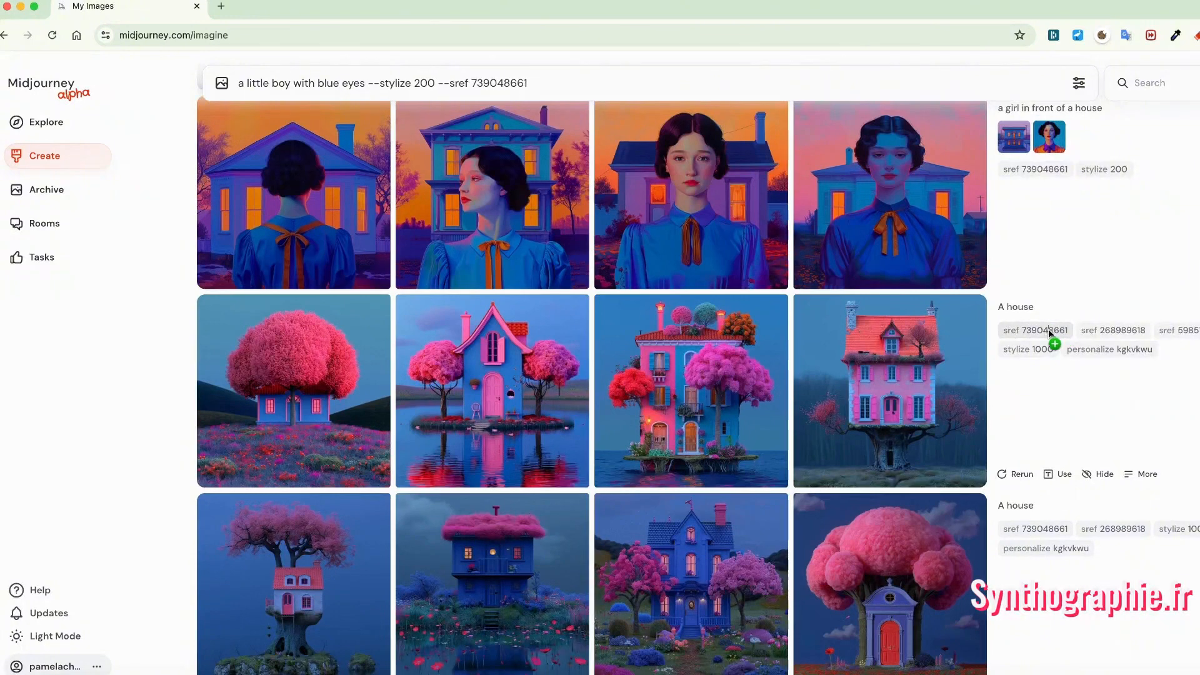
{"action": "left_click", "coordinate": [1119, 331]}
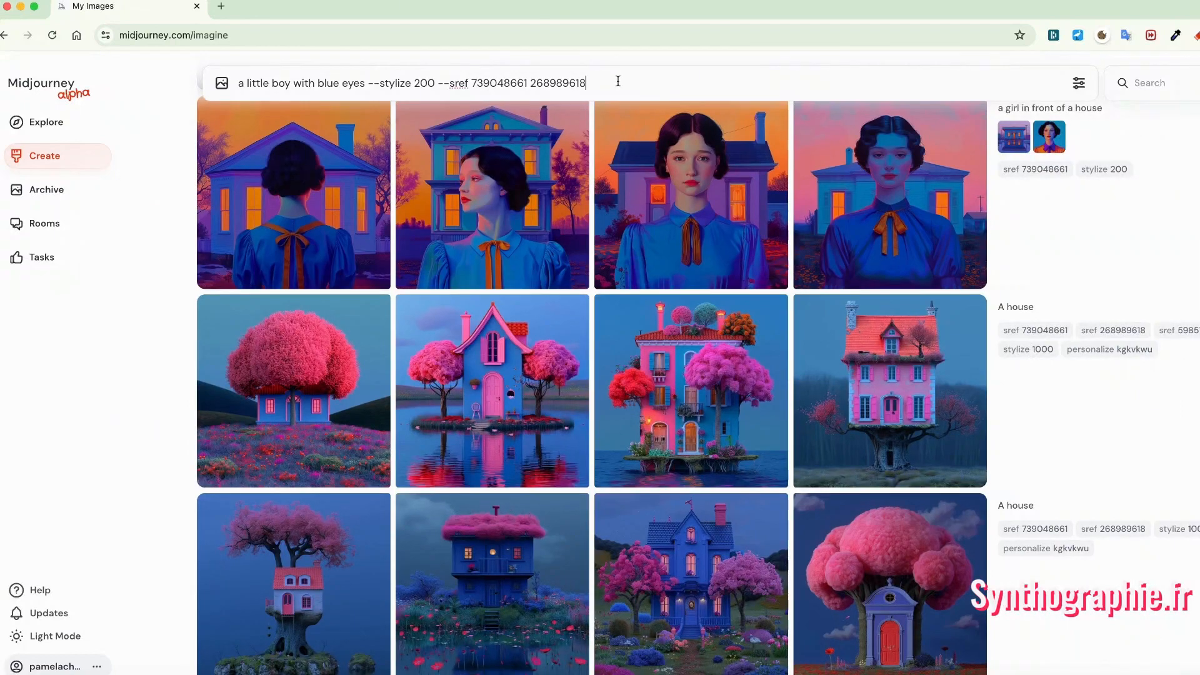
{"action": "key", "text": "Return"}
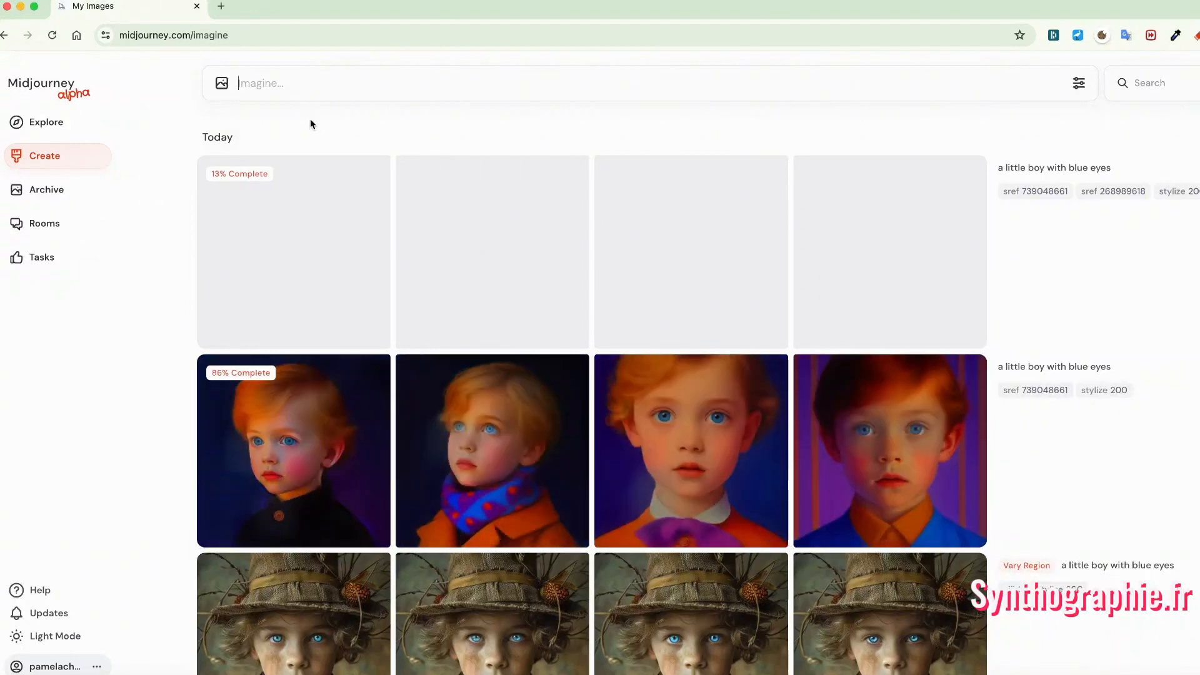
- Recall the last prompt, remove both style references, append the personalization parameter --p, and generate the images
{"action": "key", "text": "Up"}
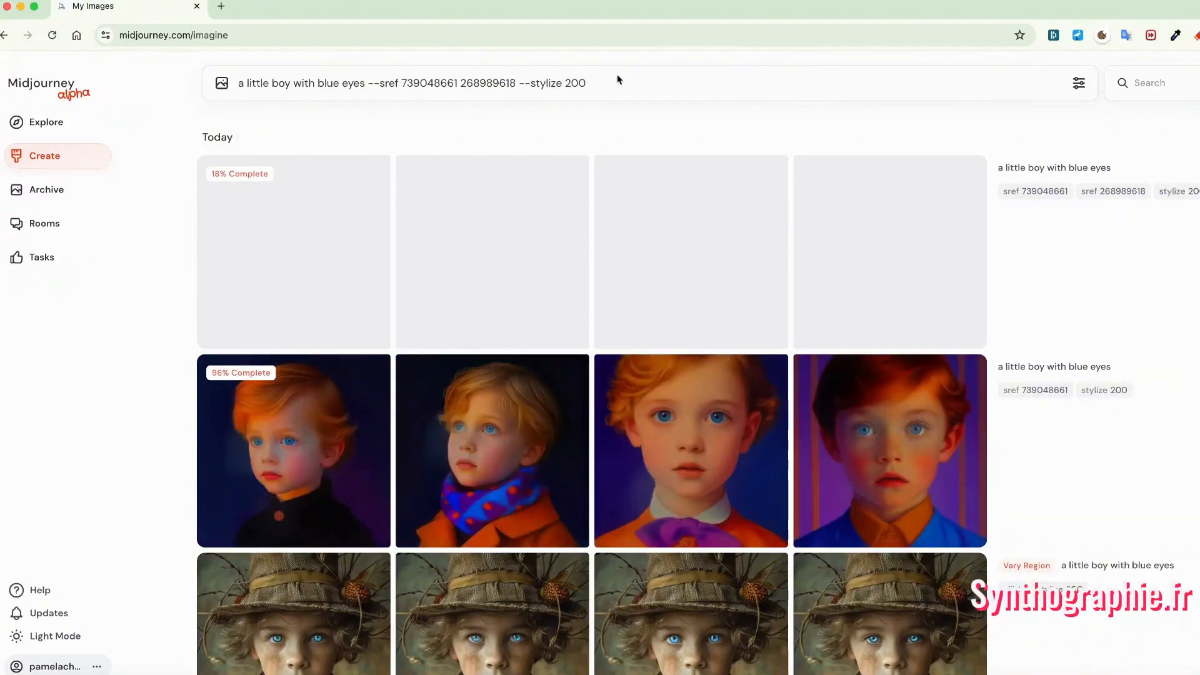
{"action": "left_click_drag", "start_coordinate": [516, 83], "coordinate": [368, 88]}
{"action": "key", "text": "BackSpace"}
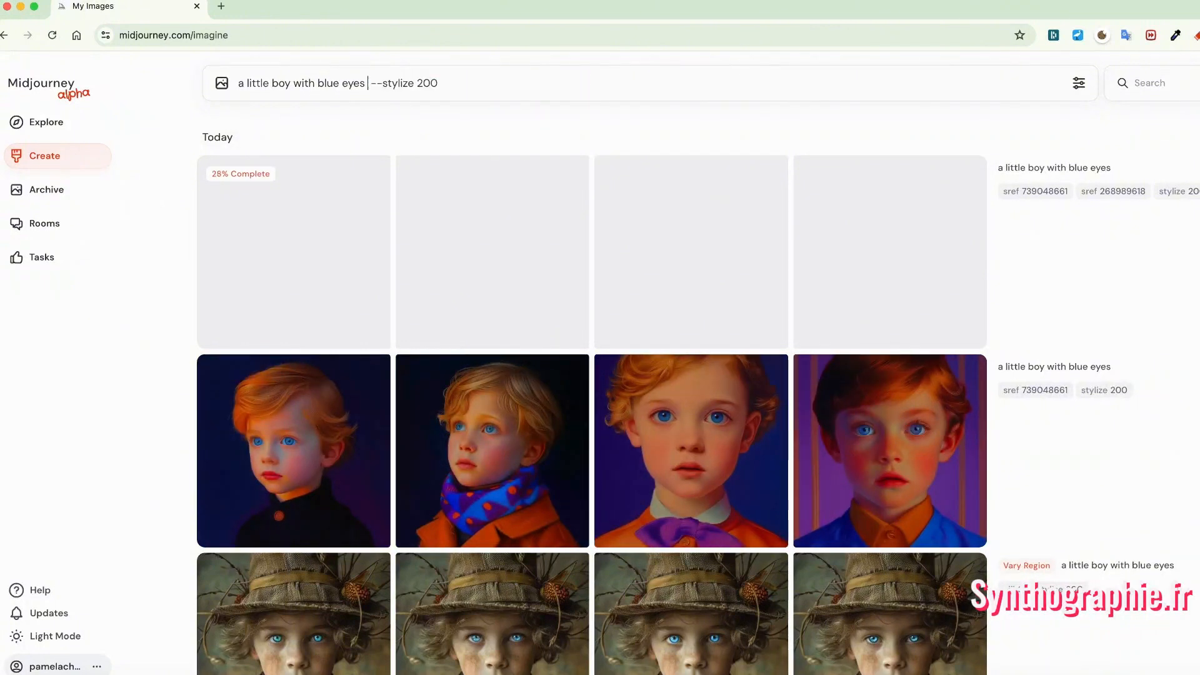
{"action": "key", "text": "BackSpace"}
{"action": "left_click", "coordinate": [457, 82]}
{"action": "type", "text": "--p"}
{"action": "key", "text": "Return"}
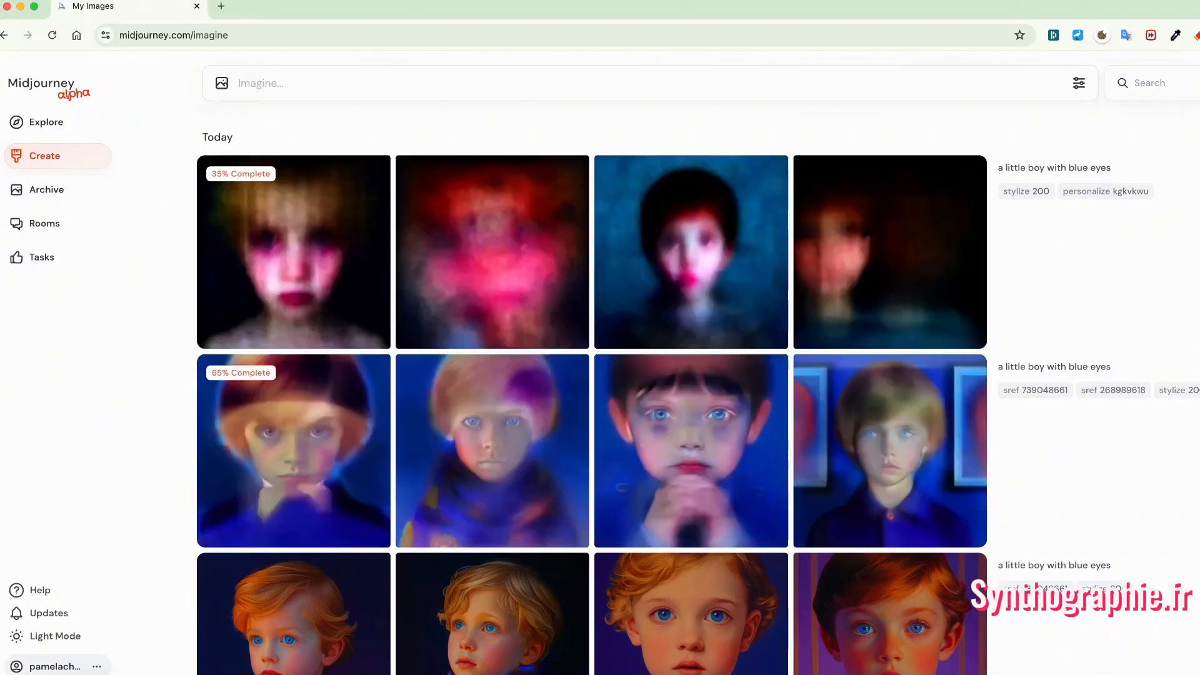
- Recall the personalized prompt, add the style reference 739048661 from the earlier blue-eyed boy job, and generate the images
{"action": "type", "text": "a little boy with blue eyes --personalize kgkvkwu --stylize 200"}
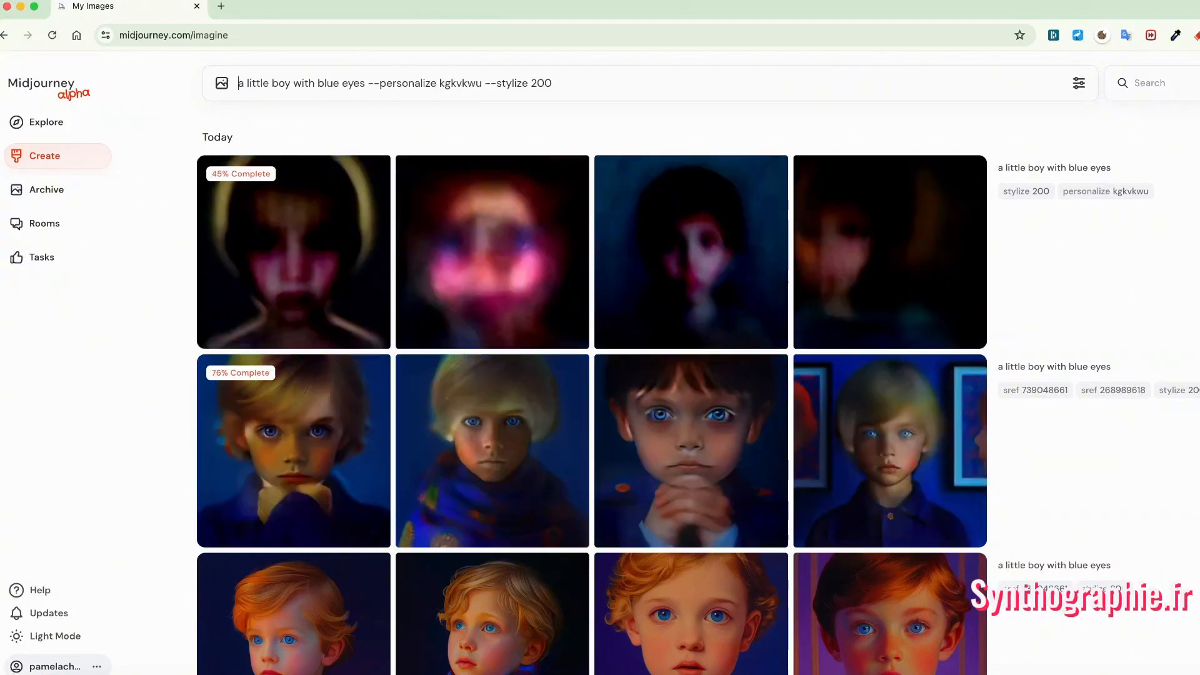
{"action": "mouse_move", "coordinate": [1026, 493]}
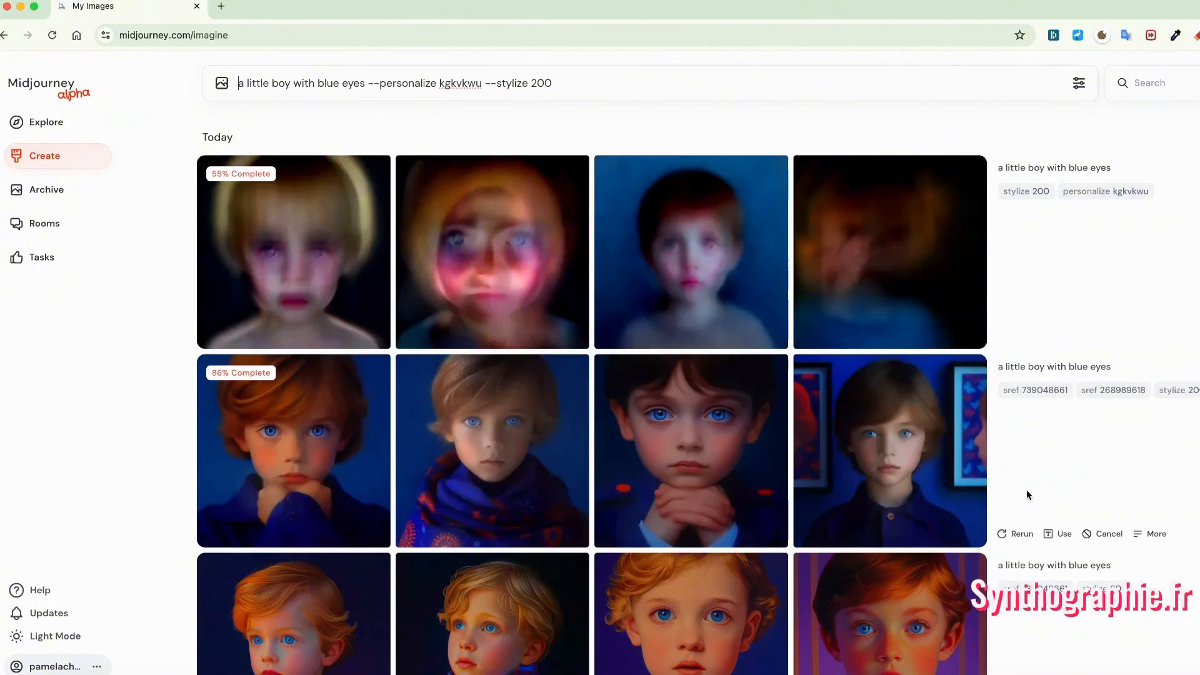
{"action": "scroll", "coordinate": [1026, 494], "scroll_direction": "down", "scroll_amount": 1}
{"action": "scroll", "coordinate": [1026, 493], "scroll_direction": "down", "scroll_amount": 2}
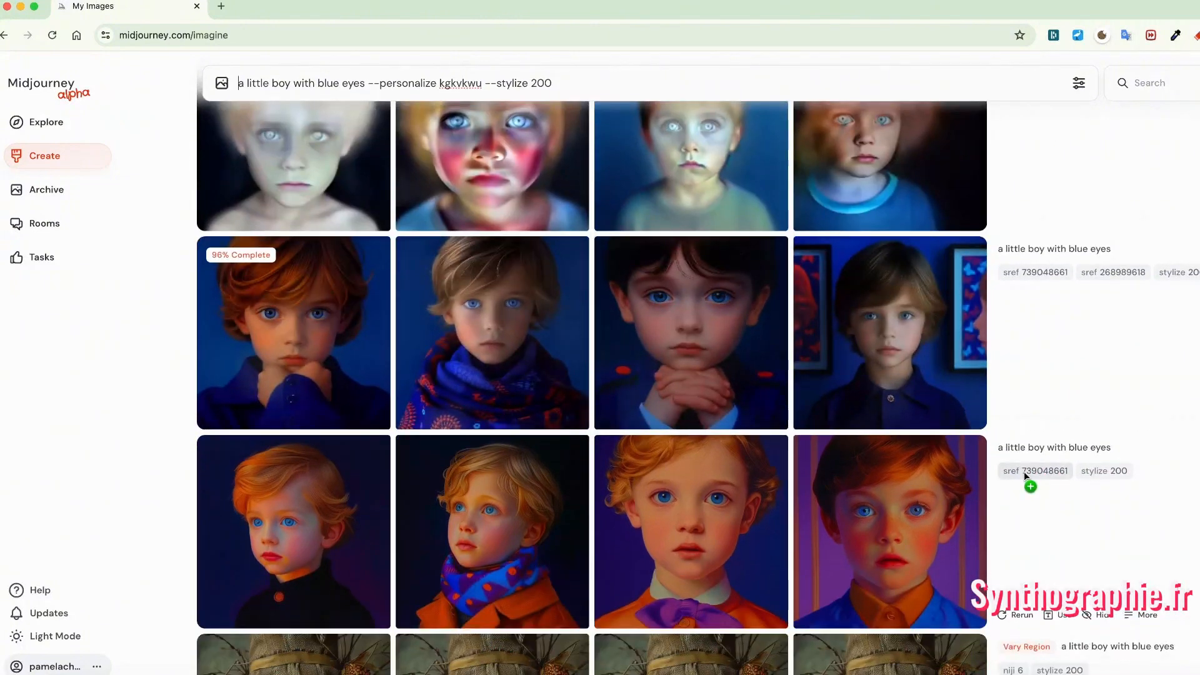
{"action": "left_click", "coordinate": [1024, 471]}
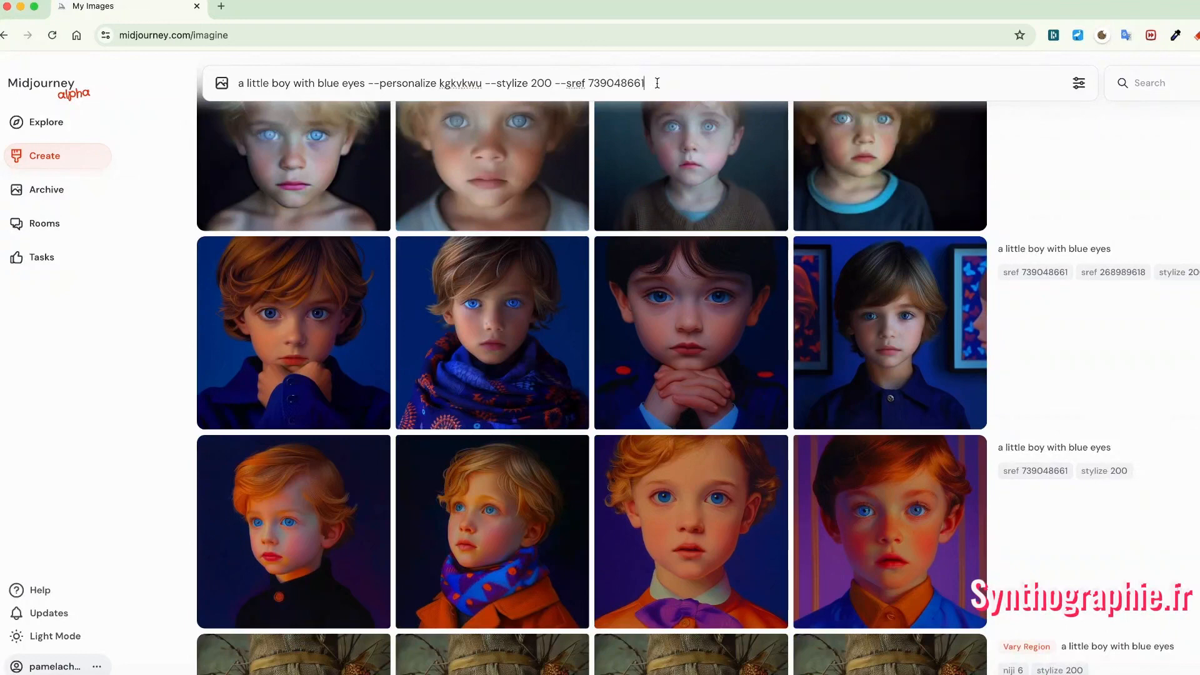
{"action": "key", "text": "Return"}
- Compare the blue-eyed boy images generated with one style reference, two style references, personalization alone, and personalization plus a style reference
{"action": "scroll", "coordinate": [714, 433], "scroll_direction": "down", "scroll_amount": 2}
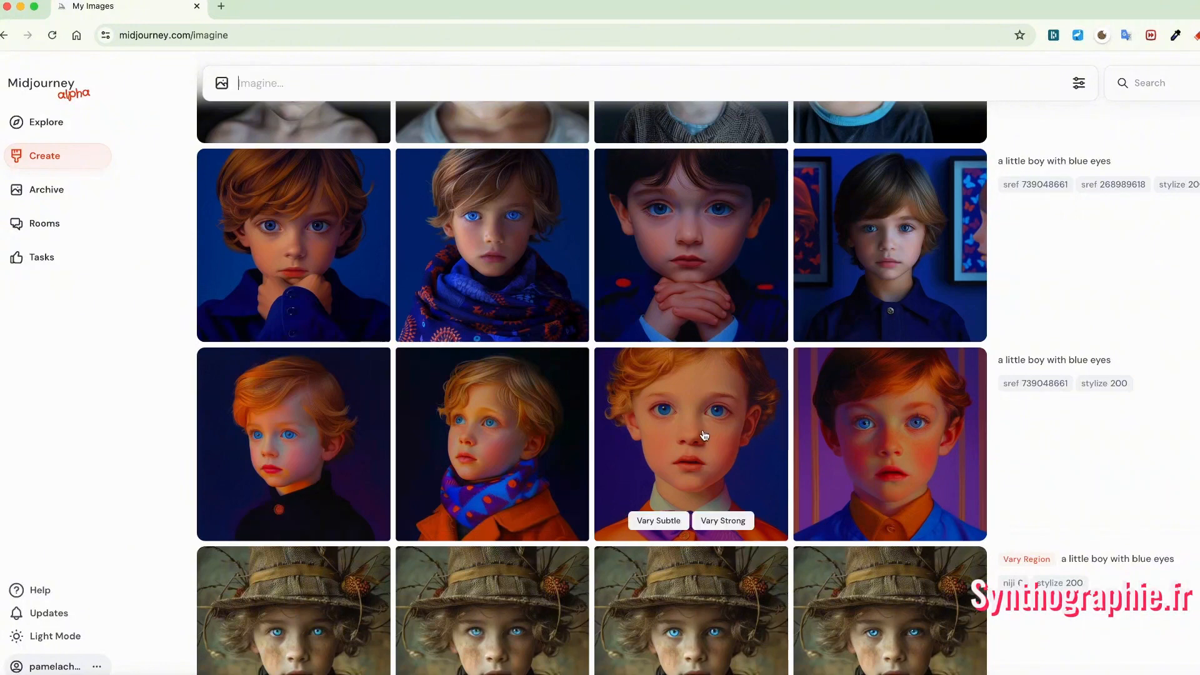
{"action": "scroll", "coordinate": [705, 429], "scroll_direction": "up", "scroll_amount": 1}
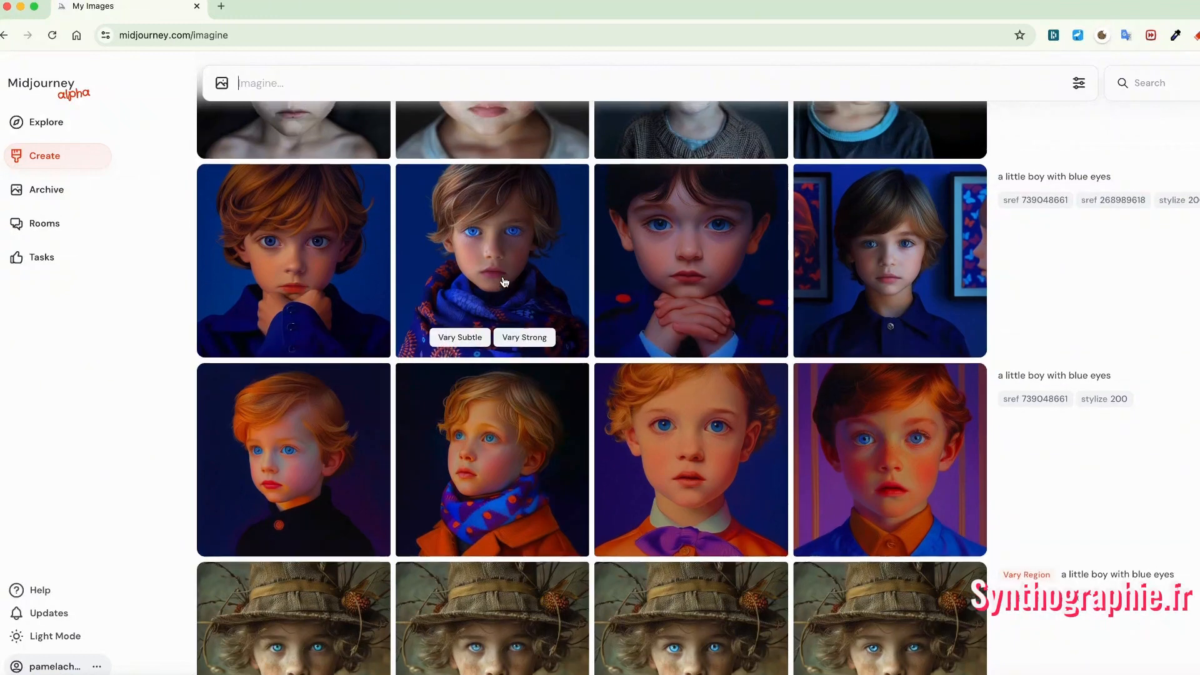
{"action": "scroll", "coordinate": [504, 282], "scroll_direction": "up", "scroll_amount": 5}
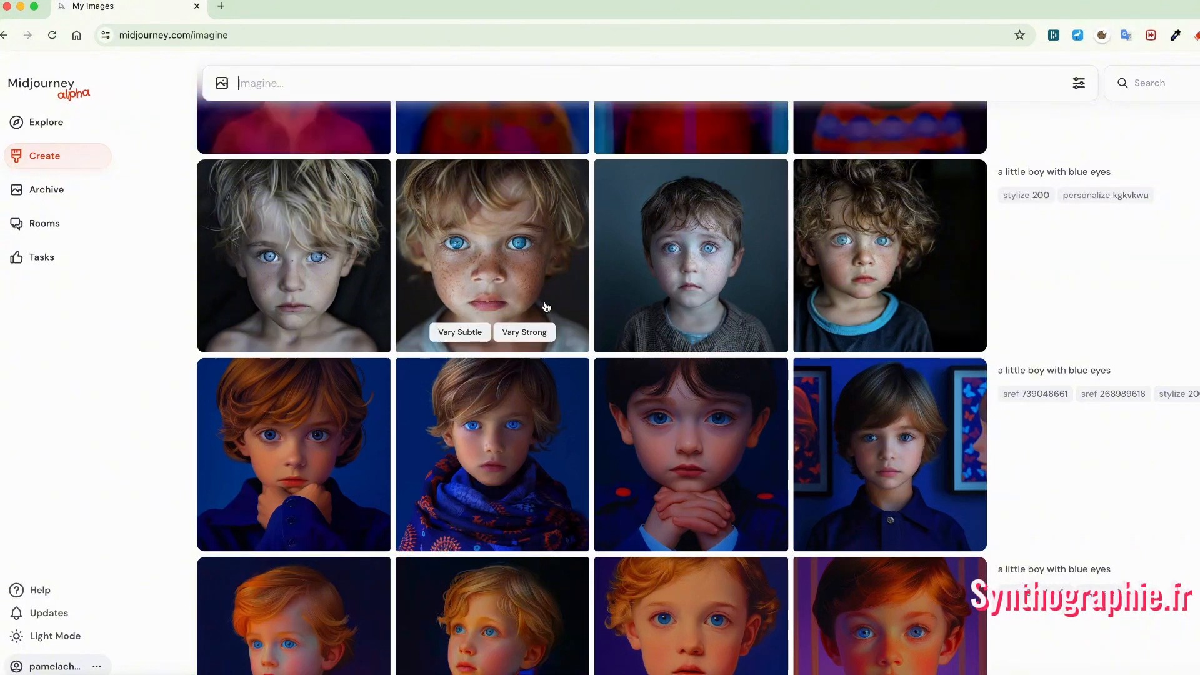
{"action": "scroll", "coordinate": [547, 306], "scroll_direction": "up", "scroll_amount": 3}
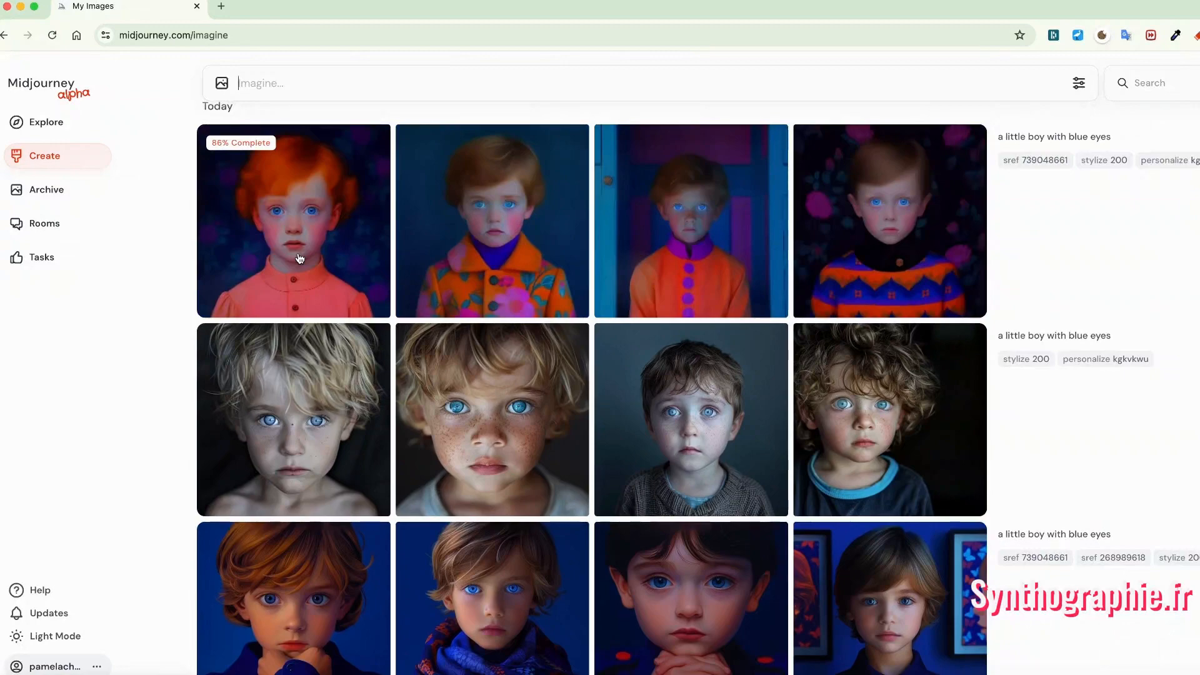
{"action": "scroll", "coordinate": [687, 468], "scroll_direction": "down", "scroll_amount": 5}
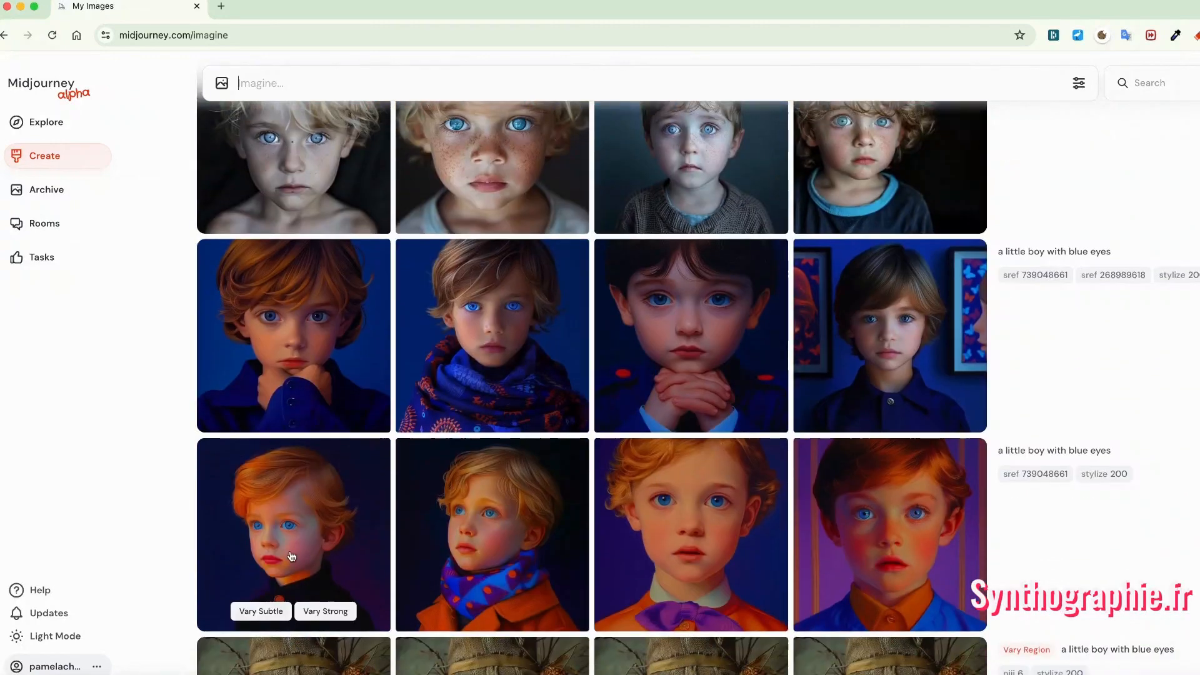
- Reuse the newest blue-eyed boy prompt, replace its style code, personalization and stylize parameters with --sref random --repeat 4, and generate the images
{"action": "scroll", "coordinate": [681, 416], "scroll_direction": "up", "scroll_amount": 5}
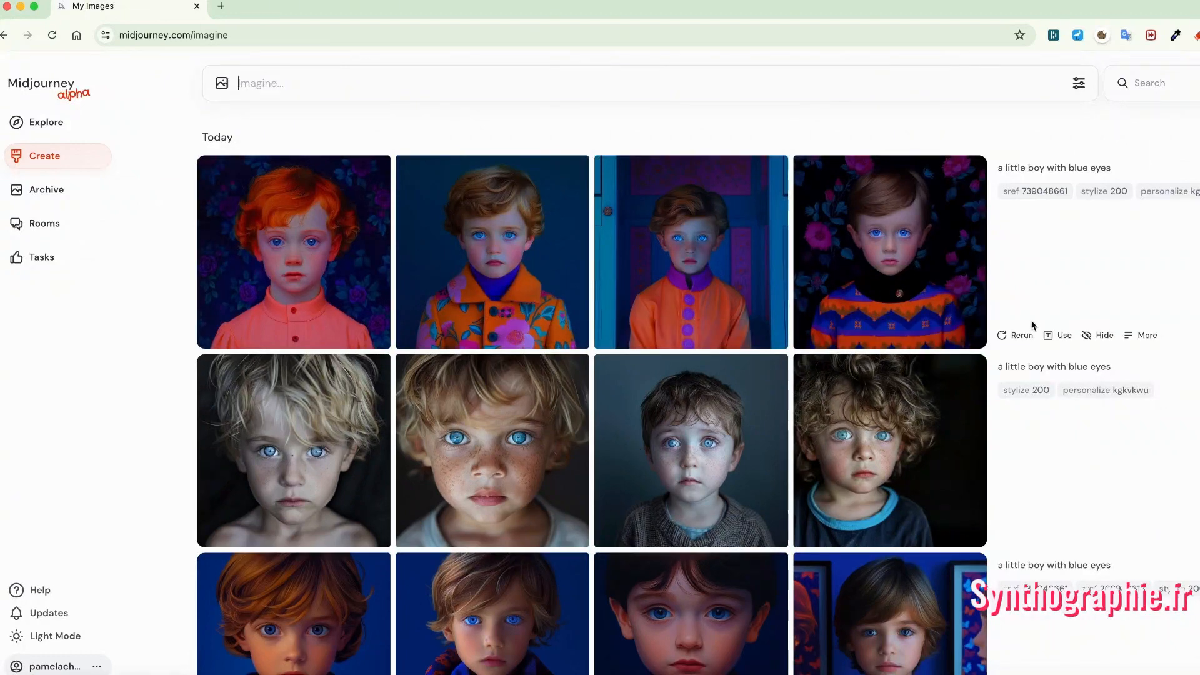
{"action": "left_click", "coordinate": [1053, 337]}
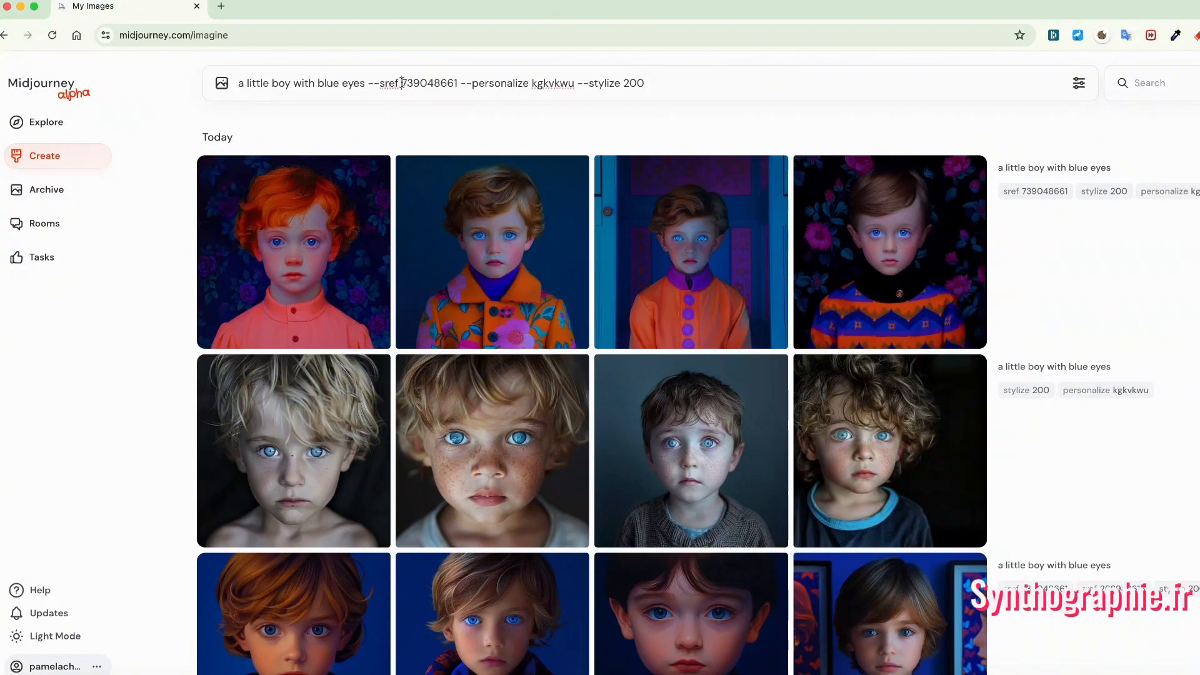
{"action": "left_click_drag", "start_coordinate": [400, 84], "coordinate": [695, 83]}
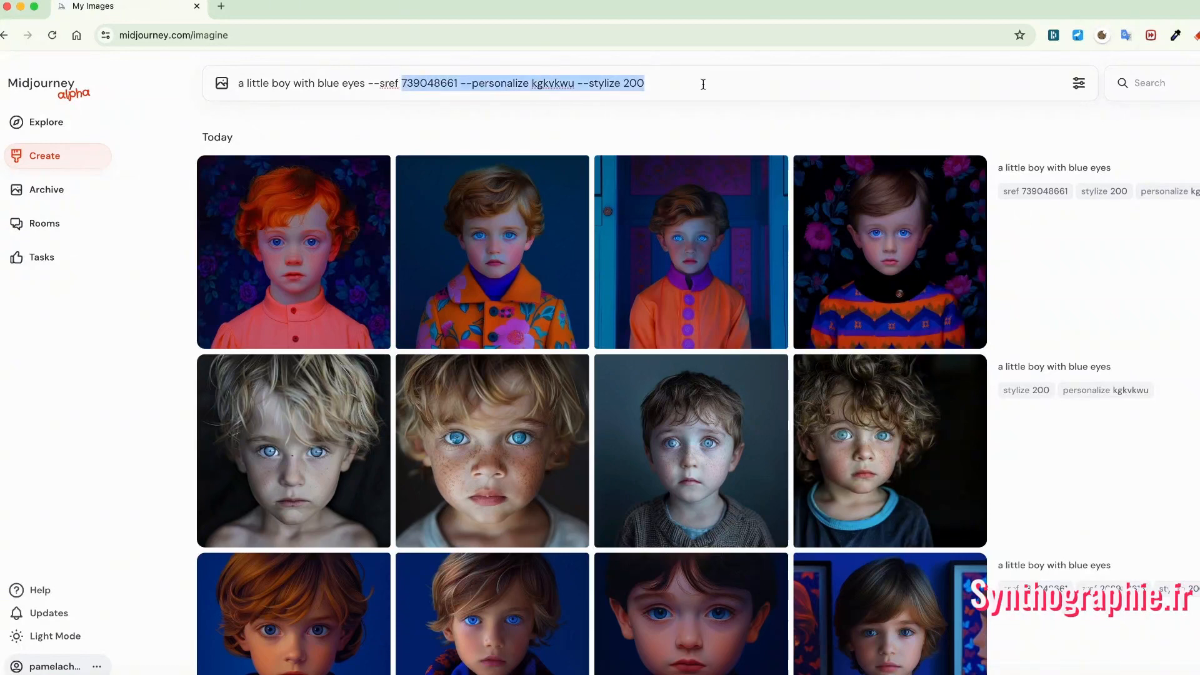
{"action": "key", "text": "BackSpace"}
{"action": "type", "text": "random"}
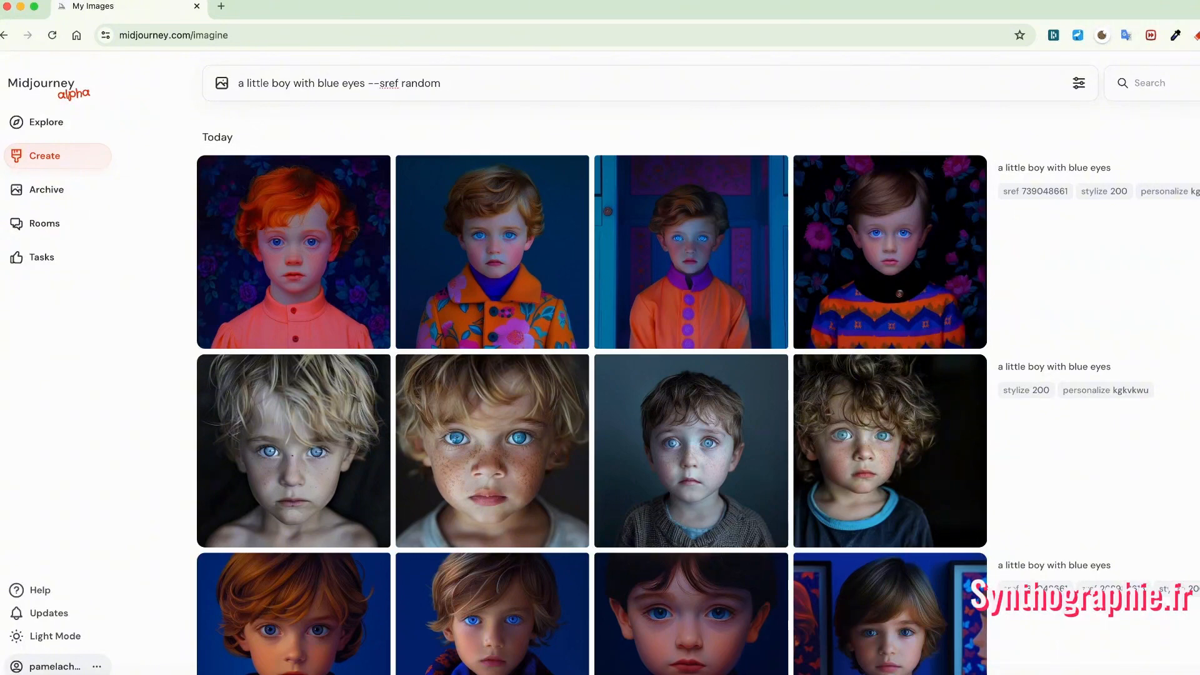
{"action": "type", "text": "--repeat 4"}
{"action": "key", "text": "Return"}
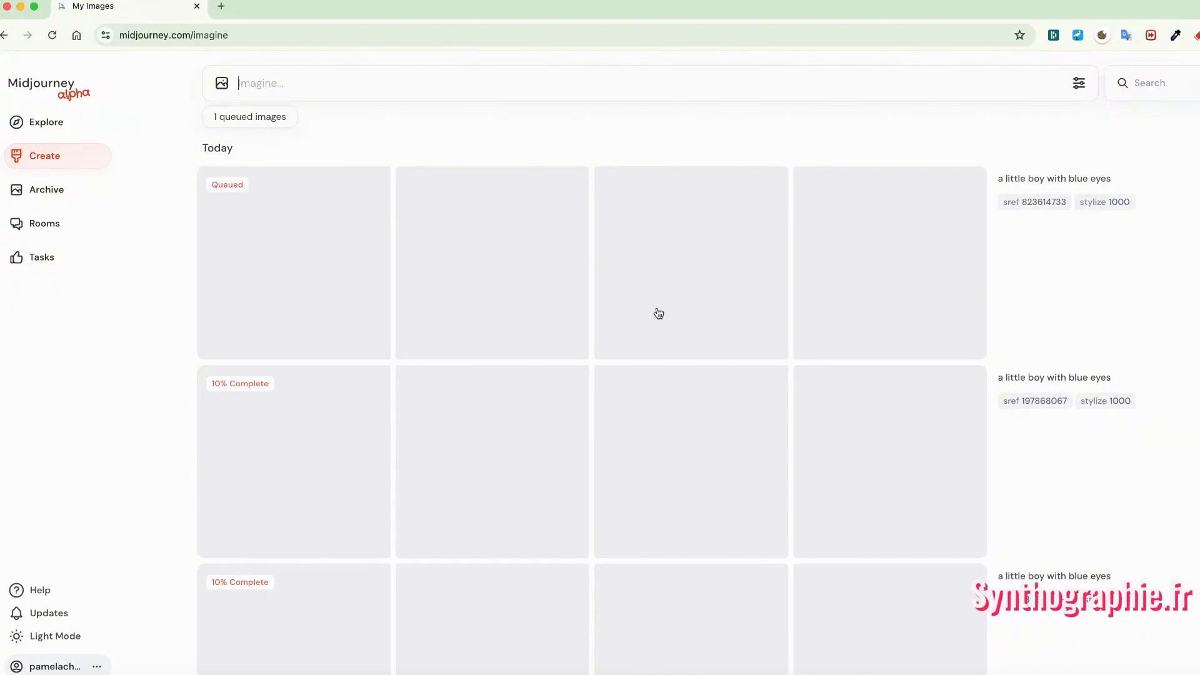
- Compare the blue-eyed boy image sets generated with the different random style references
{"action": "scroll", "coordinate": [643, 428], "scroll_direction": "down", "scroll_amount": 3}
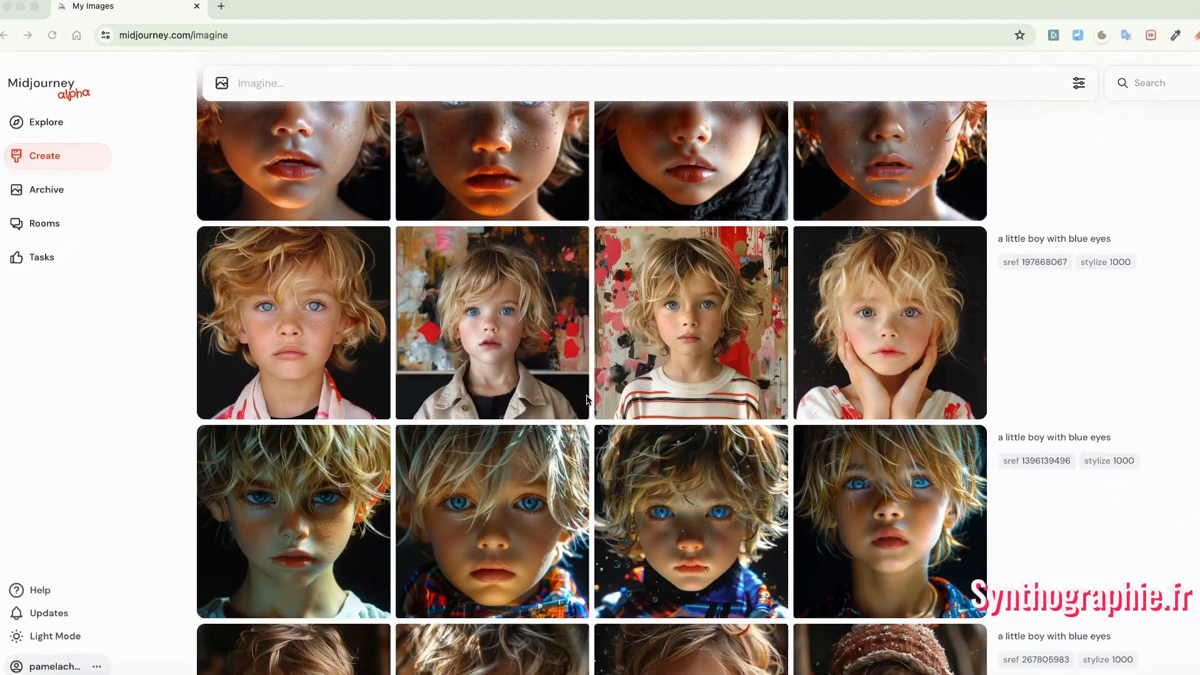
{"action": "scroll", "coordinate": [586, 398], "scroll_direction": "down", "scroll_amount": 4}
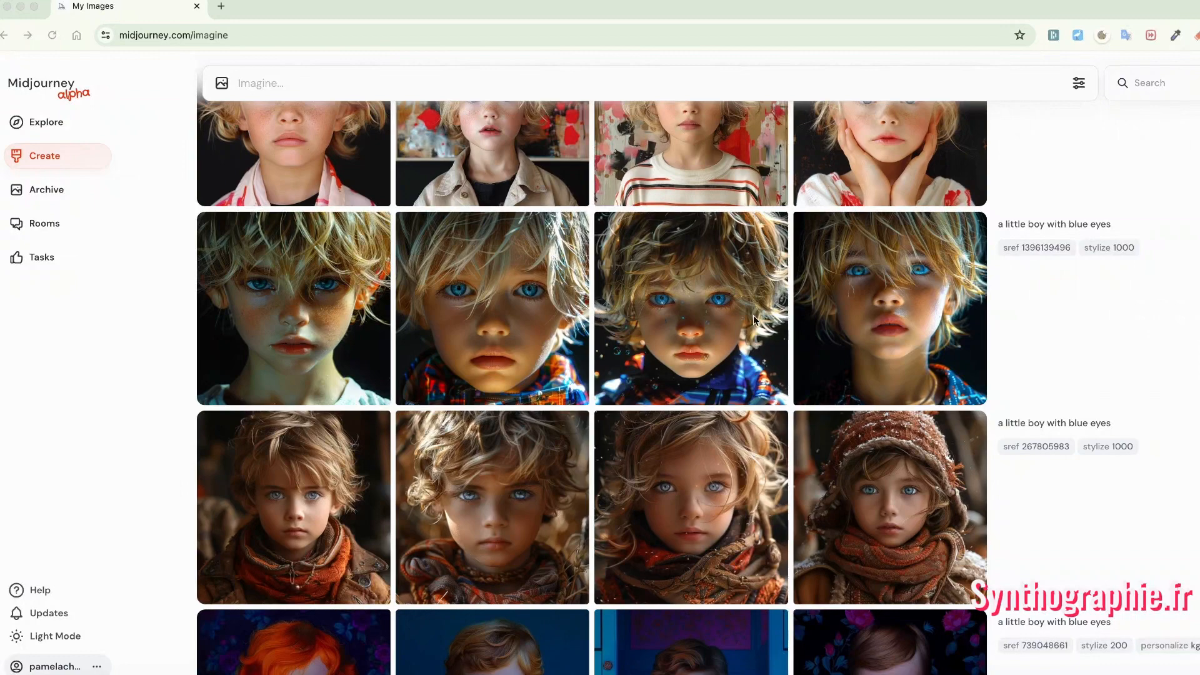
{"action": "scroll", "coordinate": [753, 320], "scroll_direction": "up", "scroll_amount": 3}
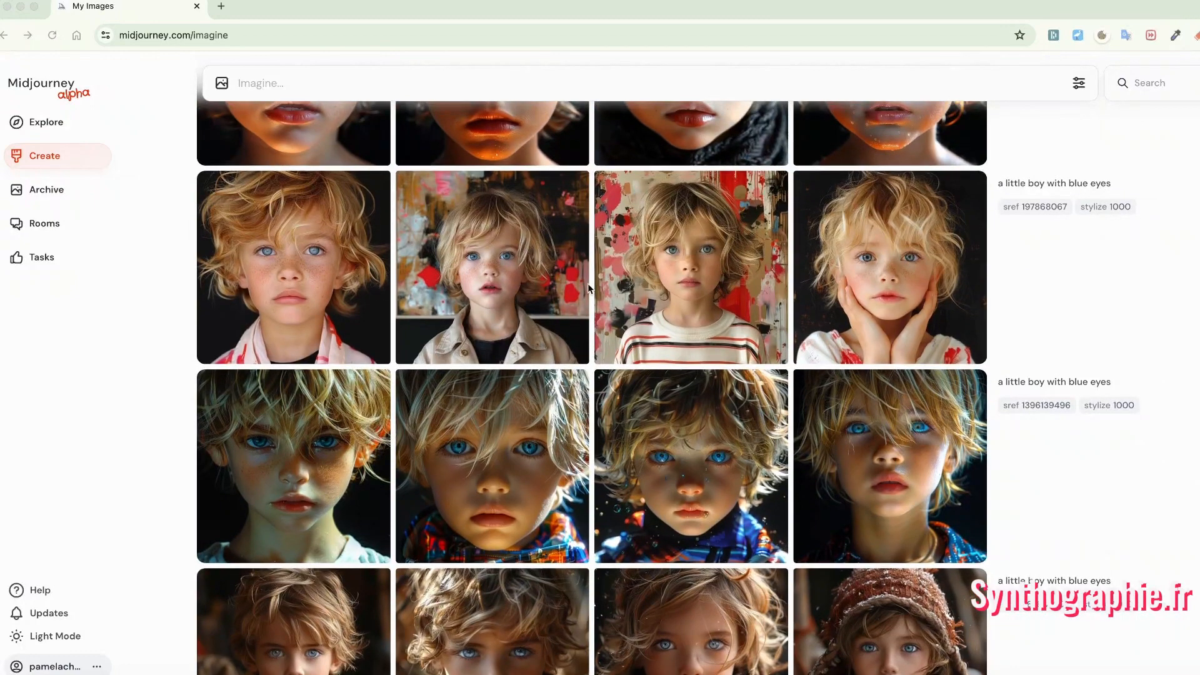
{"action": "scroll", "coordinate": [587, 284], "scroll_direction": "up", "scroll_amount": 1}
{"action": "scroll", "coordinate": [589, 288], "scroll_direction": "up", "scroll_amount": 3}
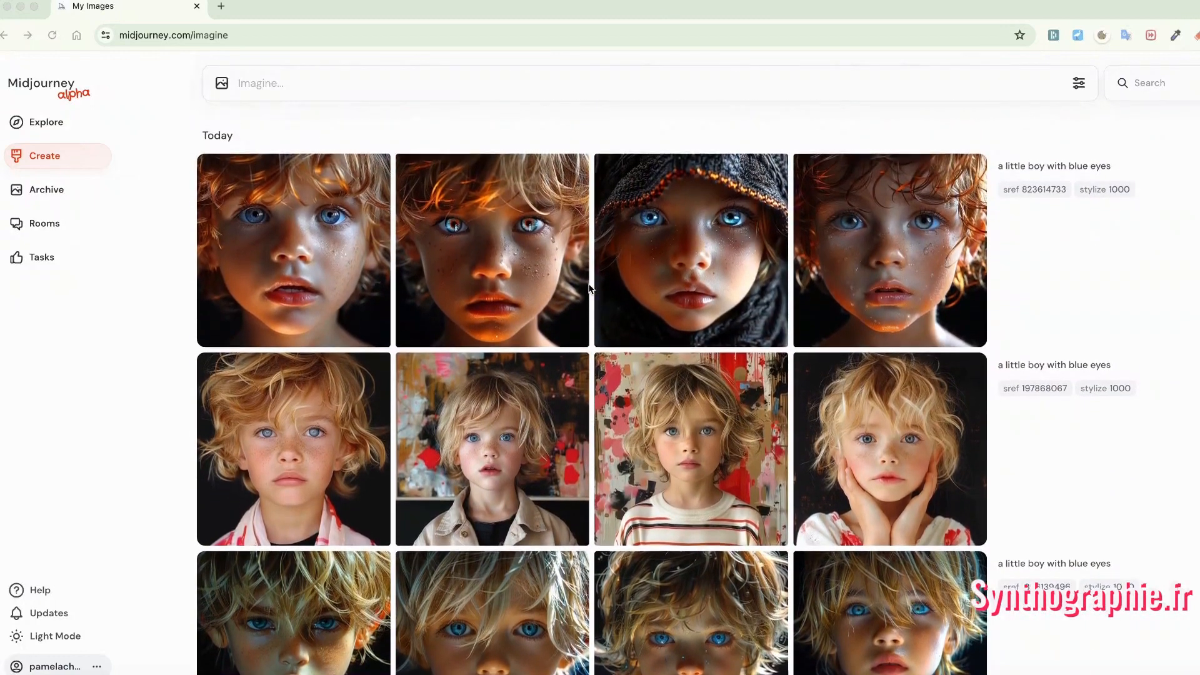
- Open the image archive and browse the creations from today back through the earlier dates, including 19 and 18 Jun 2024
{"action": "left_click", "coordinate": [42, 199]}
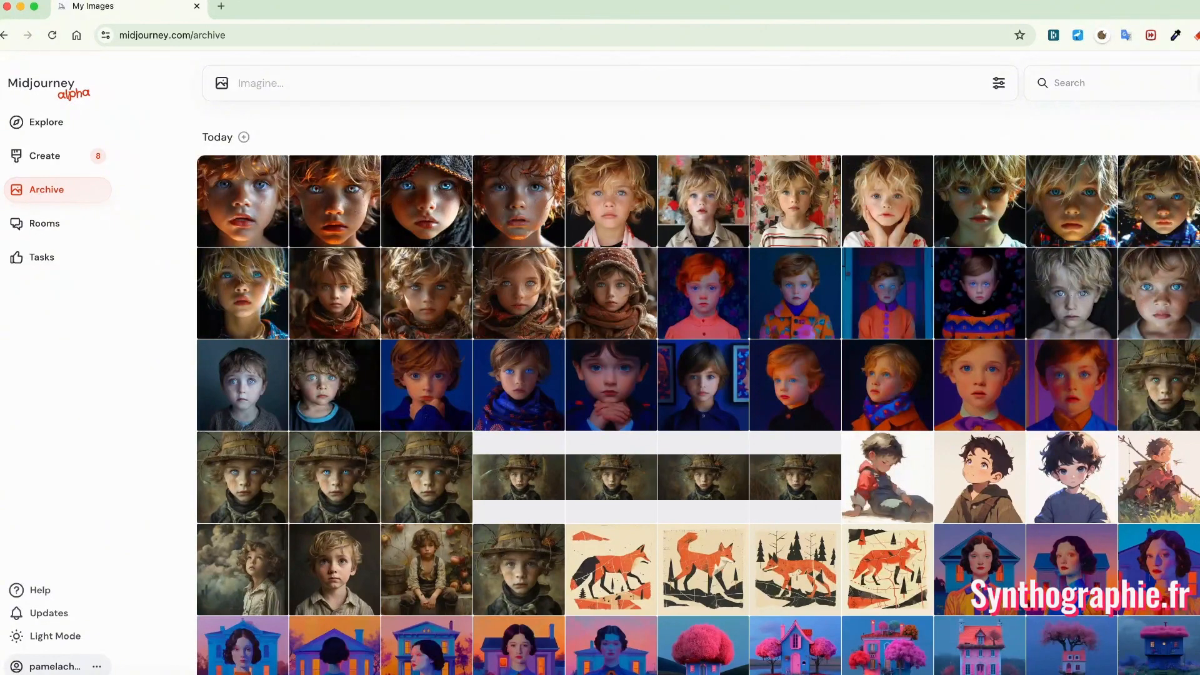
{"action": "scroll", "coordinate": [843, 426], "scroll_direction": "down", "scroll_amount": 1}
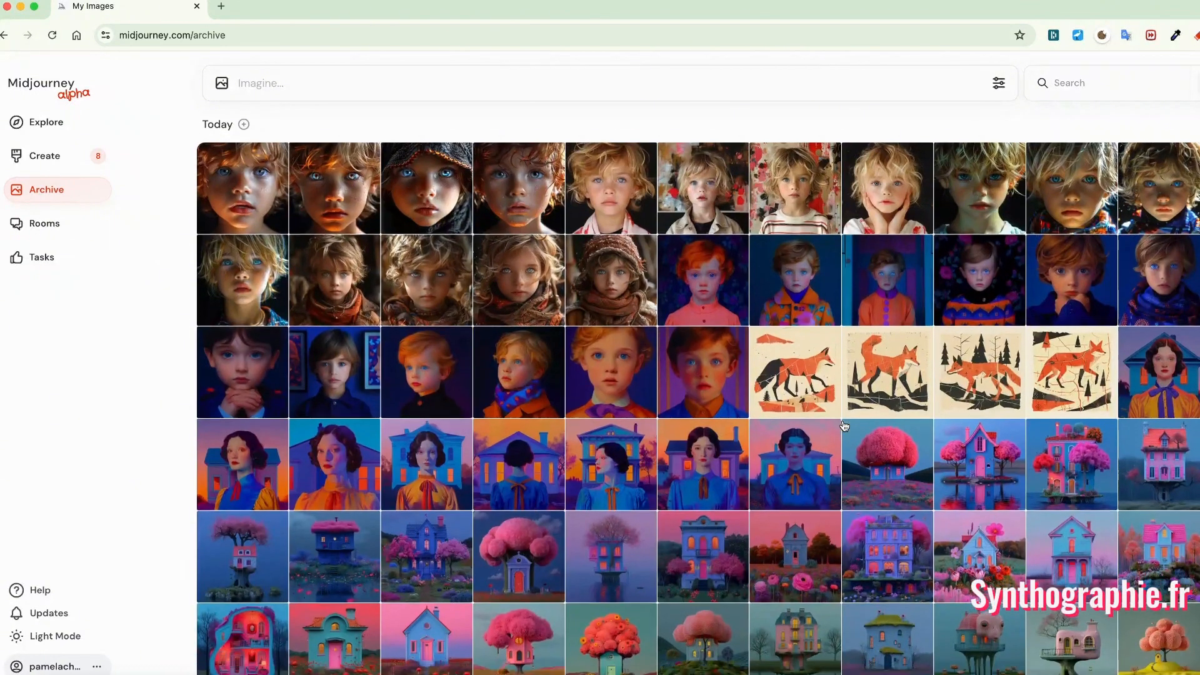
{"action": "scroll", "coordinate": [843, 425], "scroll_direction": "down", "scroll_amount": 10}
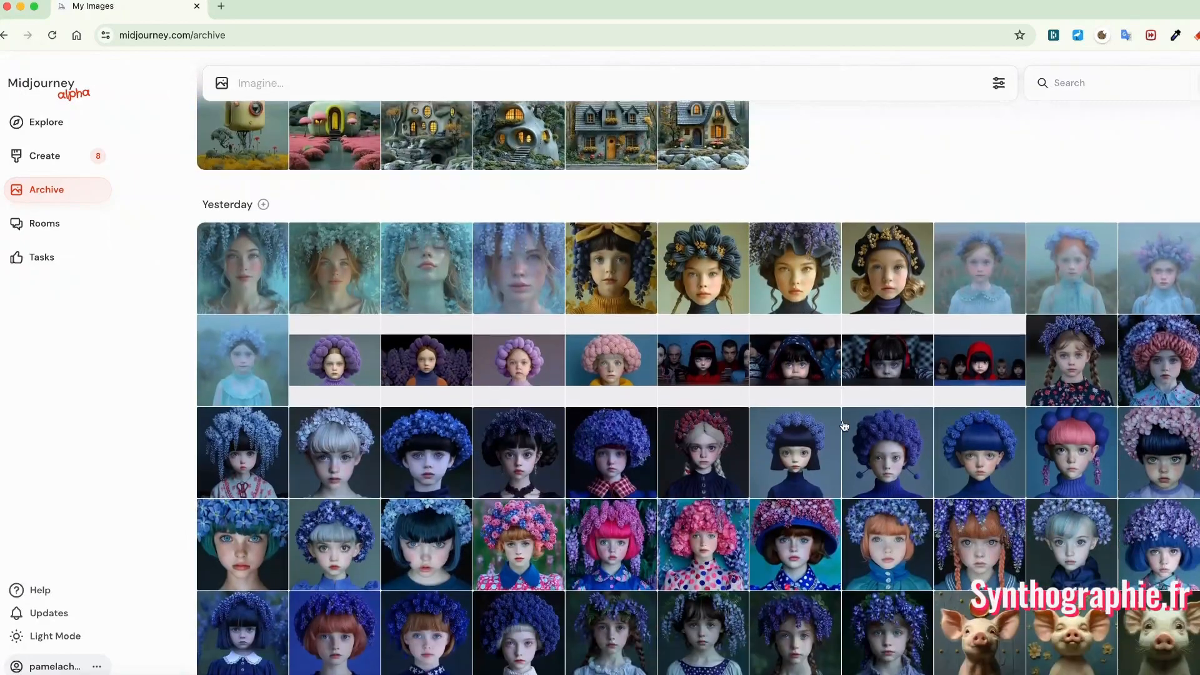
{"action": "scroll", "coordinate": [843, 426], "scroll_direction": "down", "scroll_amount": 12}
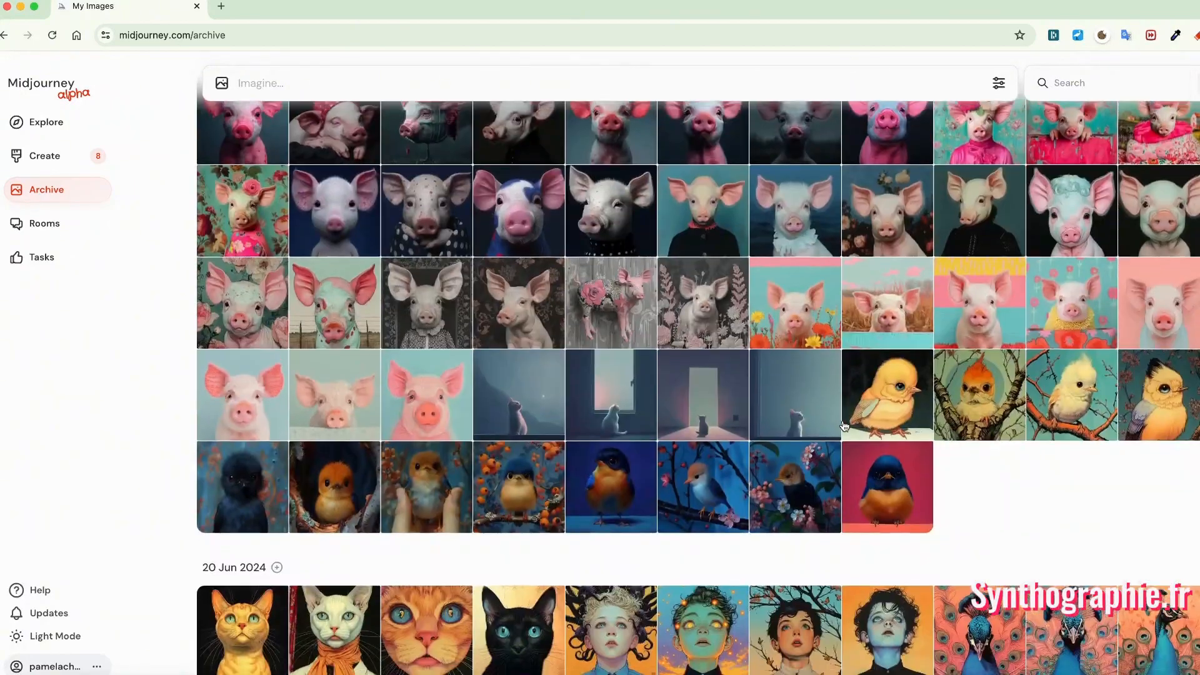
{"action": "scroll", "coordinate": [844, 425], "scroll_direction": "down", "scroll_amount": 10}
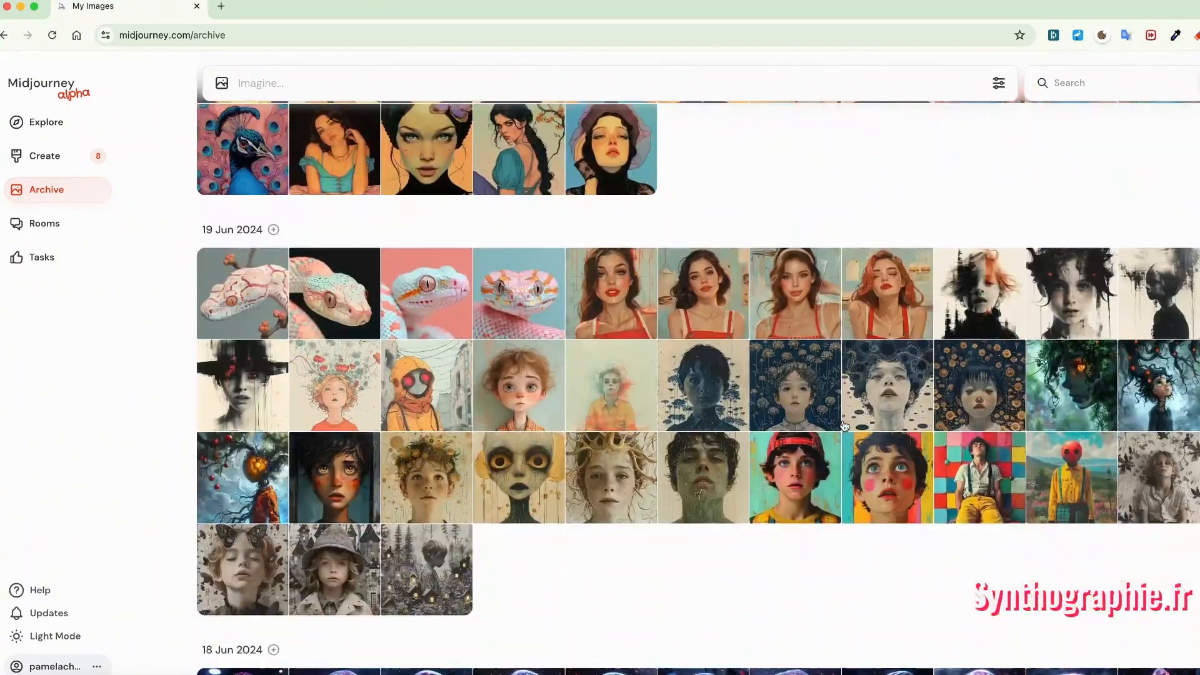
{"action": "scroll", "coordinate": [843, 425], "scroll_direction": "down", "scroll_amount": 2}
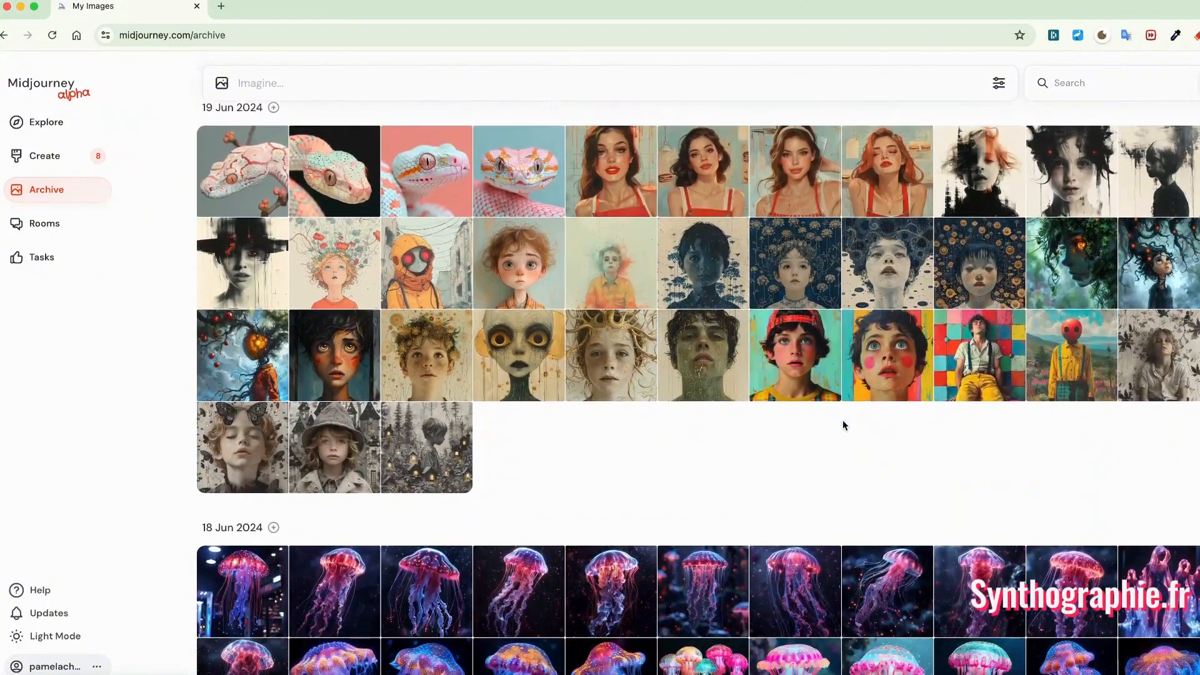
{"action": "scroll", "coordinate": [843, 426], "scroll_direction": "down", "scroll_amount": 13}
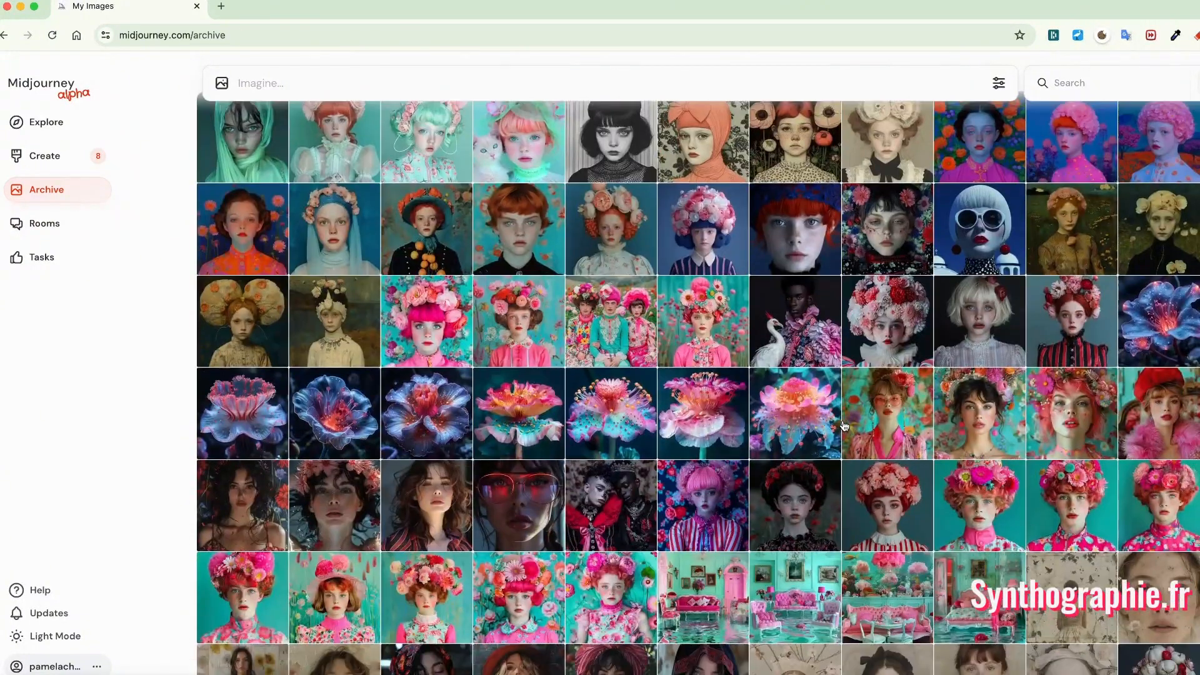
{"action": "scroll", "coordinate": [844, 426], "scroll_direction": "down", "scroll_amount": 5}
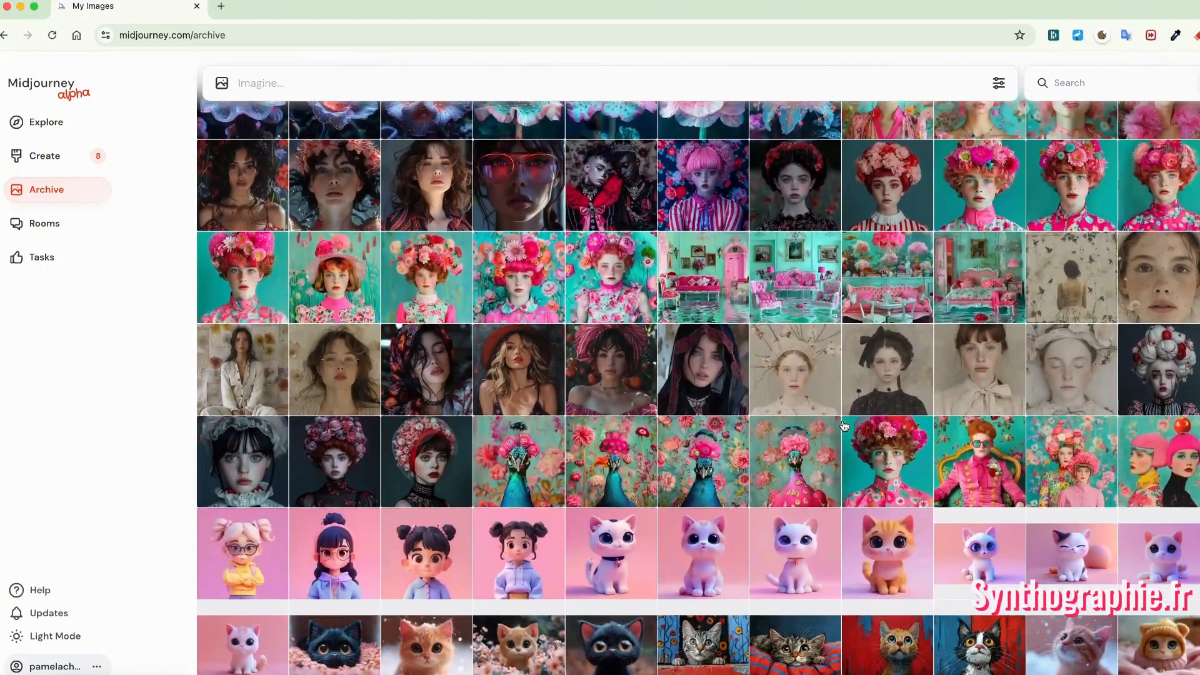
{"action": "scroll", "coordinate": [843, 425], "scroll_direction": "down", "scroll_amount": 2}
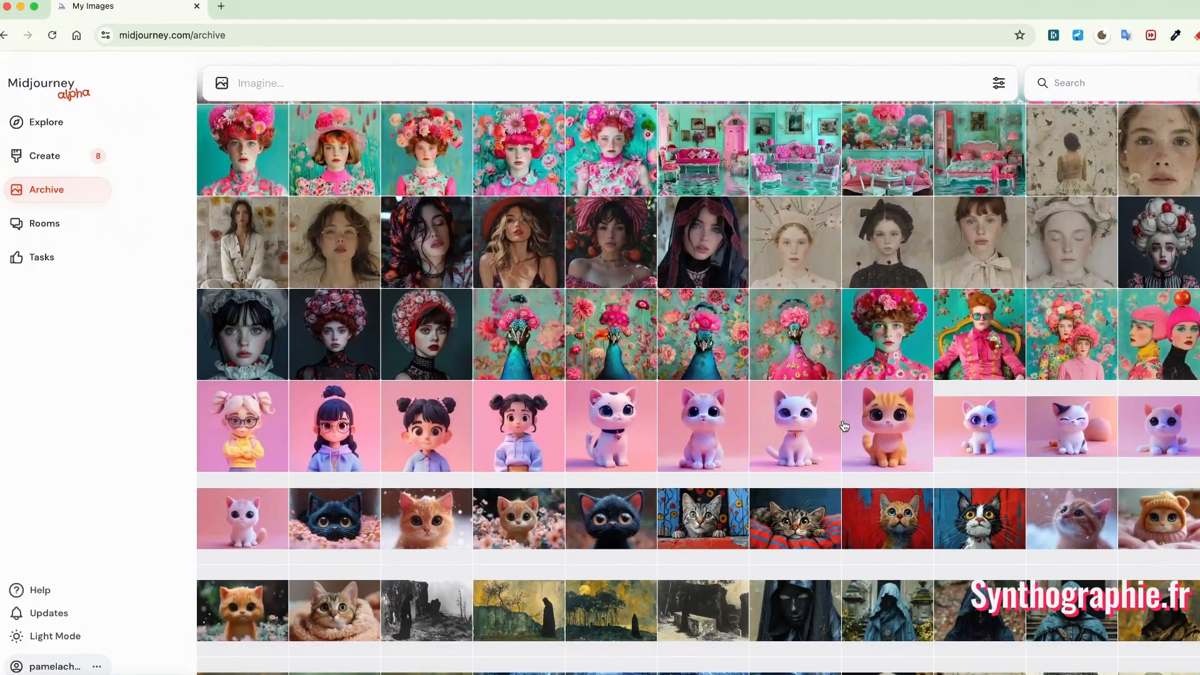
{"action": "scroll", "coordinate": [843, 426], "scroll_direction": "down", "scroll_amount": 5}
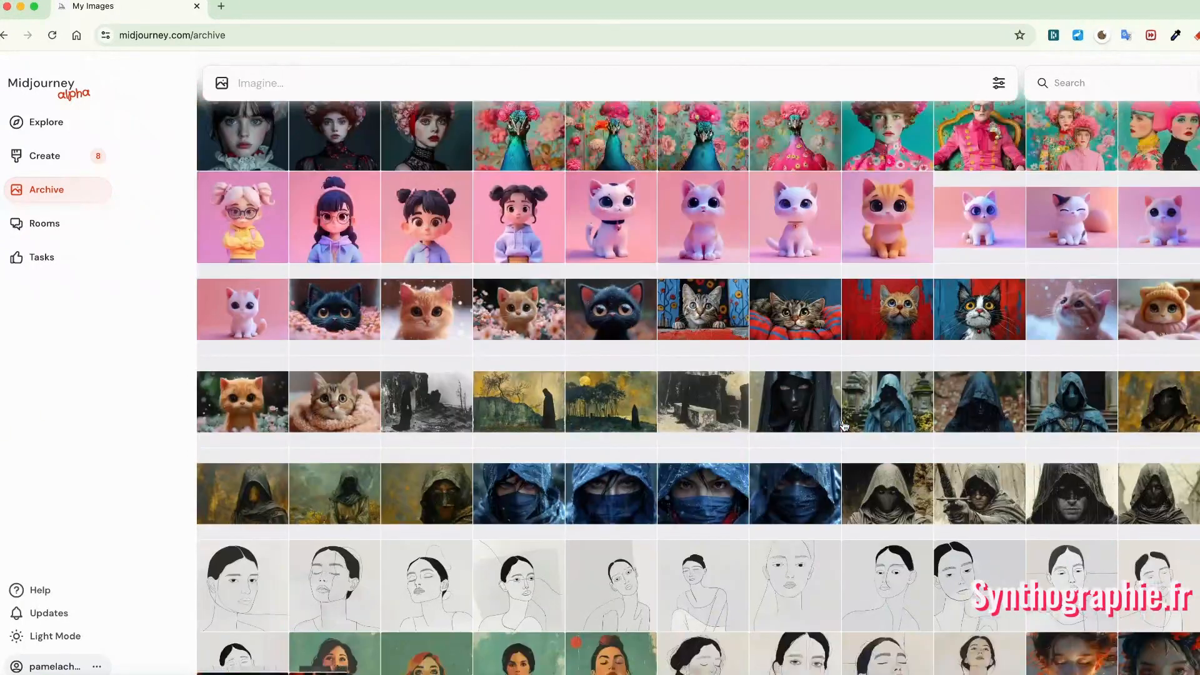